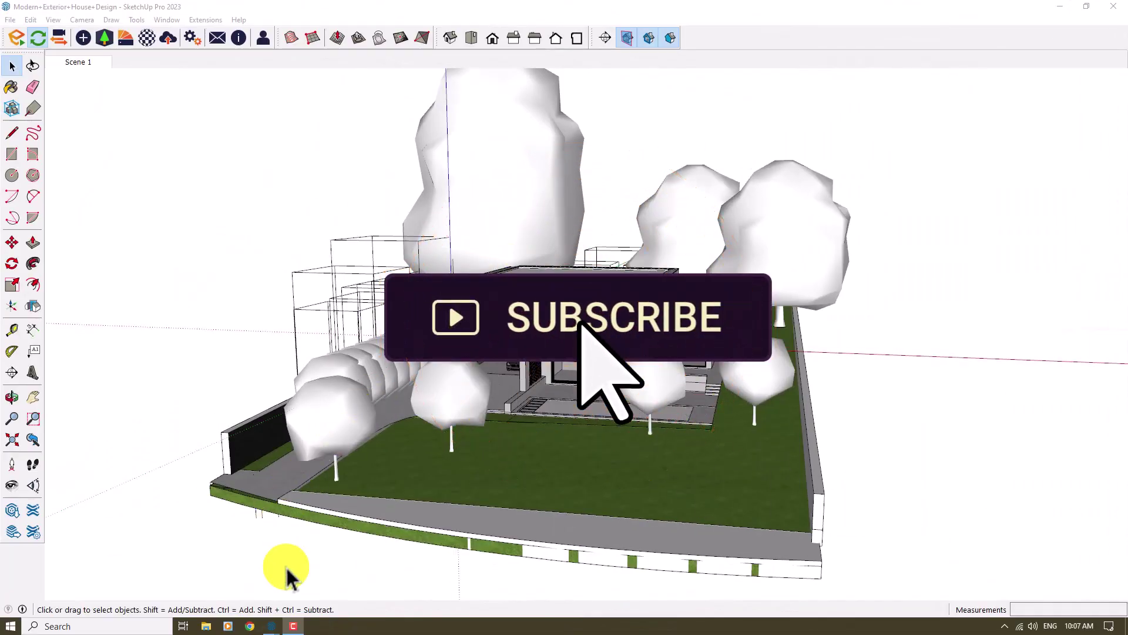
Orbit and zoom SketchUp to a low, close view of the rear facade, then show the Enscape render
{"action": "mouse_move", "coordinate": [292, 624]}
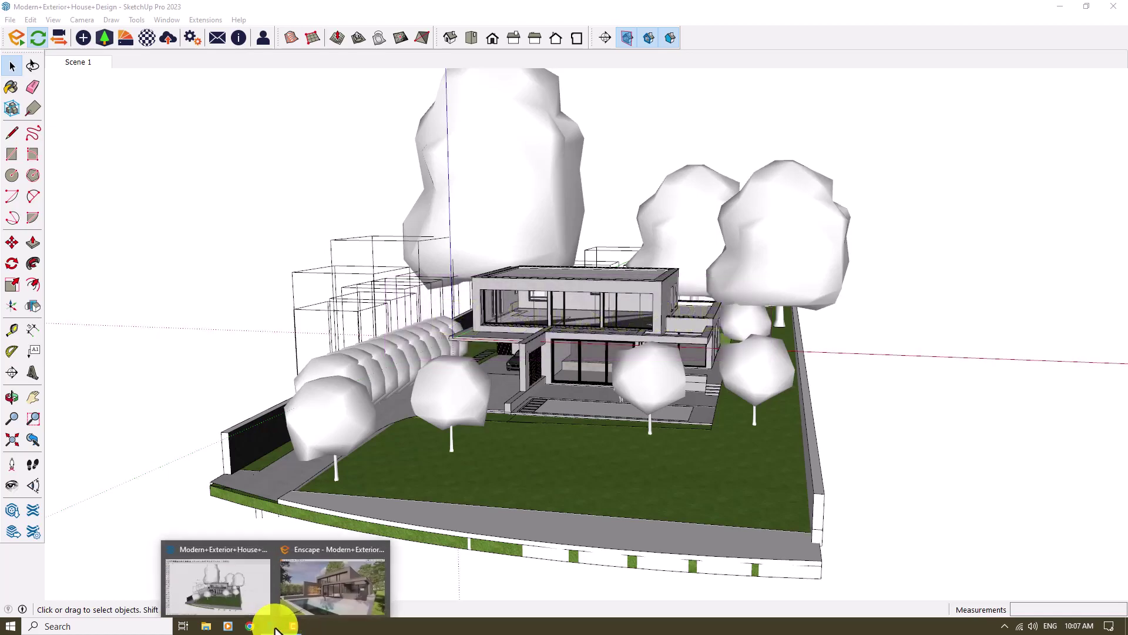
{"action": "left_click", "coordinate": [239, 585]}
{"action": "scroll", "coordinate": [640, 357], "scroll_direction": "up", "scroll_amount": 5}
{"action": "middle_click_drag", "start_coordinate": [657, 221], "coordinate": [491, 212]}
{"action": "scroll", "coordinate": [620, 294], "scroll_direction": "up", "scroll_amount": 5}
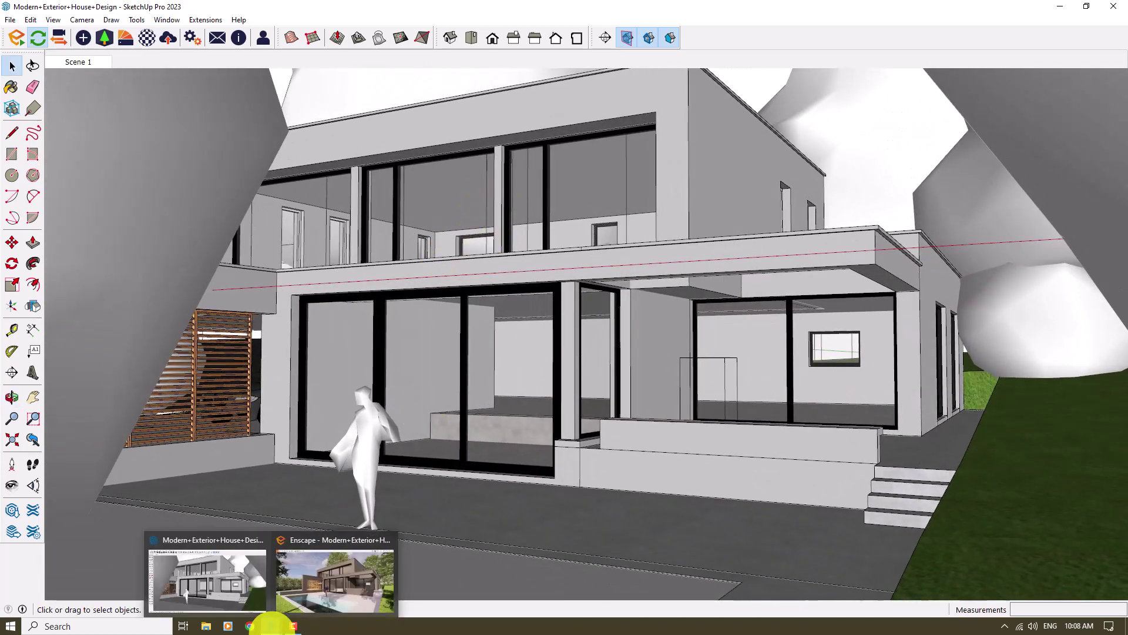
{"action": "mouse_move", "coordinate": [294, 627]}
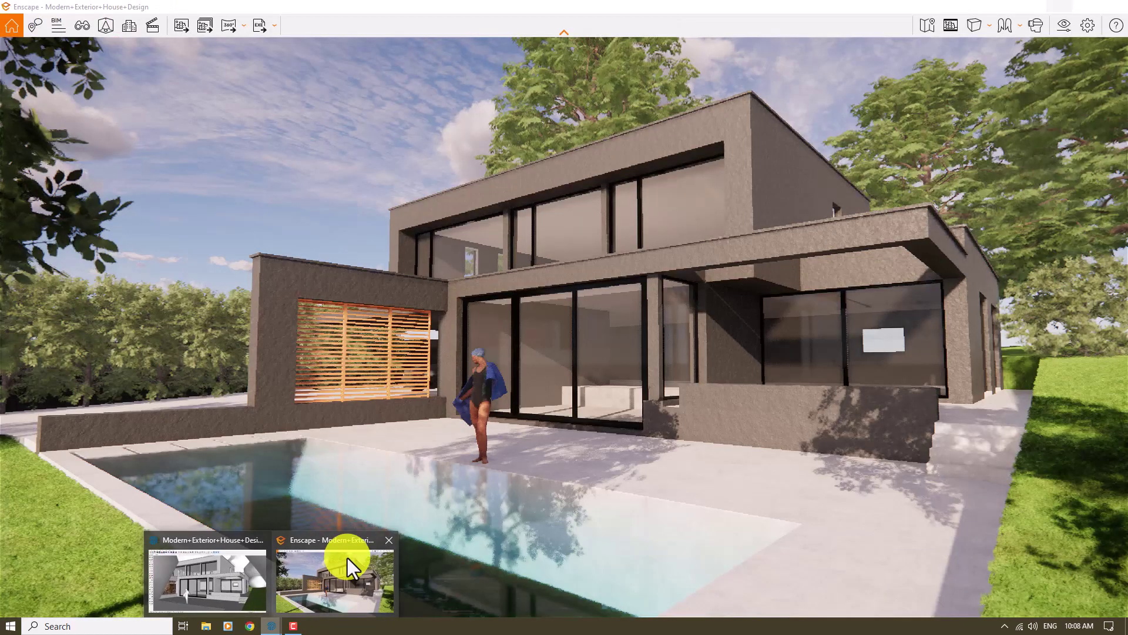
{"action": "left_click", "coordinate": [348, 558]}
Look around in Enscape to frame the house from the pool side
{"action": "left_click_drag", "start_coordinate": [711, 327], "coordinate": [715, 326]}
{"action": "scroll", "coordinate": [716, 328], "scroll_direction": "down", "scroll_amount": 3}
{"action": "scroll", "coordinate": [713, 327], "scroll_direction": "up", "scroll_amount": 3}
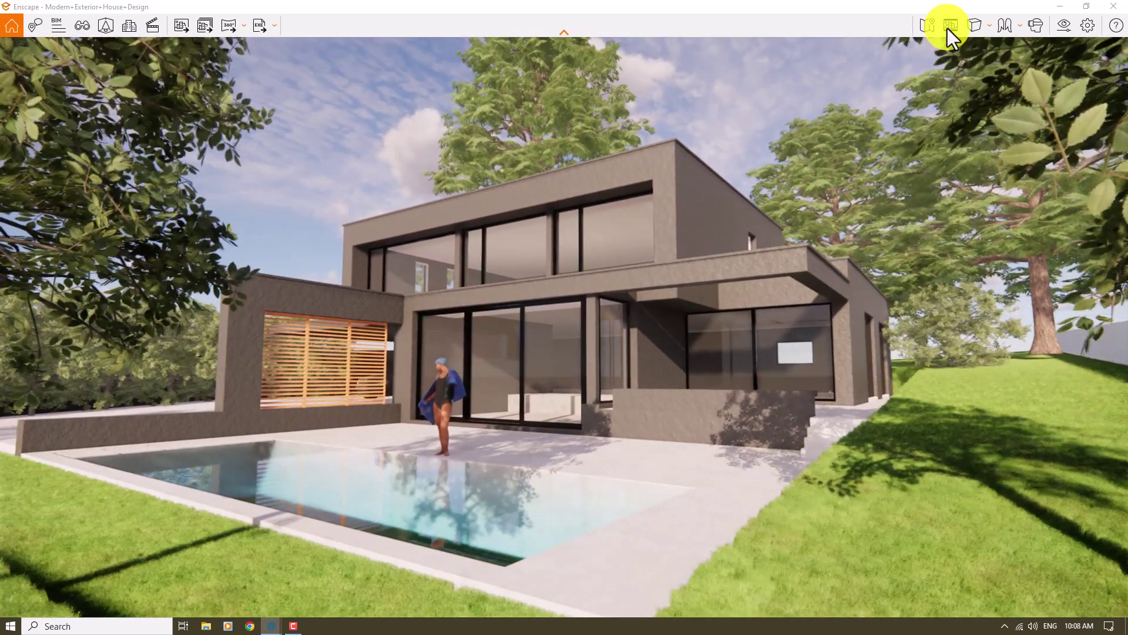
Add safe-frame bars, switch to Two-Point projection, refine the framing and open Visual Settings
{"action": "left_click", "coordinate": [947, 28]}
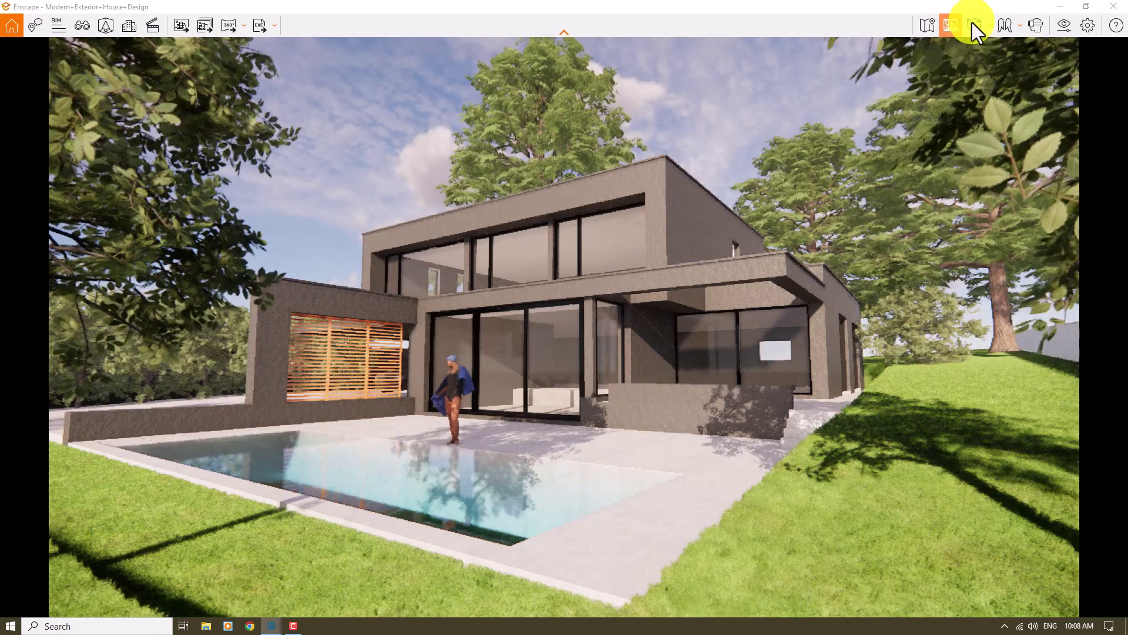
{"action": "left_click", "coordinate": [973, 23]}
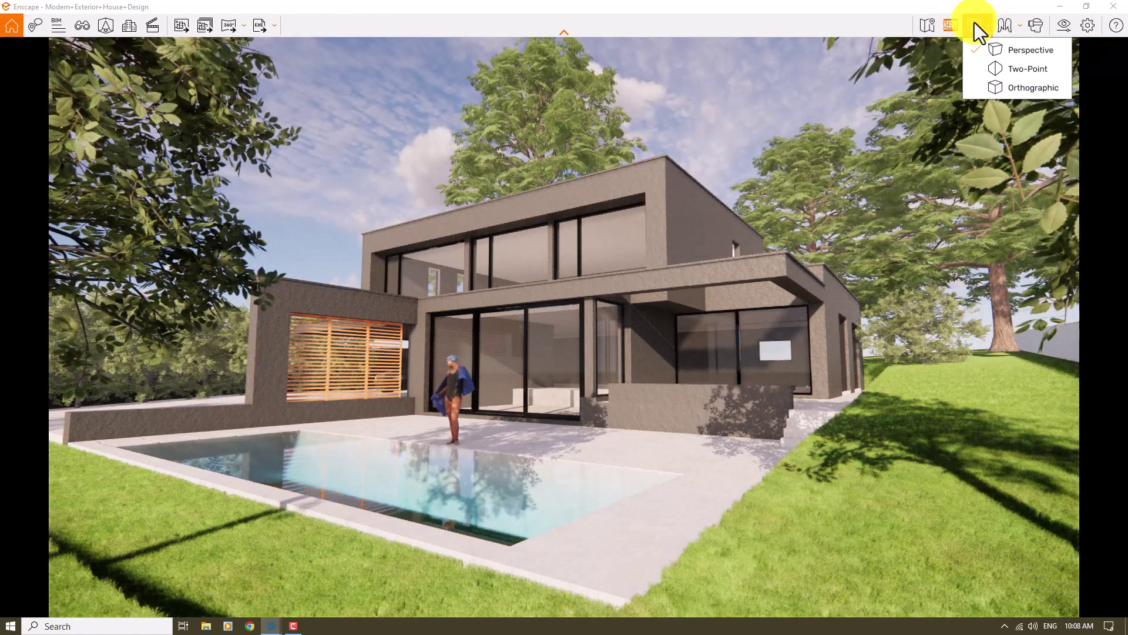
{"action": "left_click", "coordinate": [992, 66]}
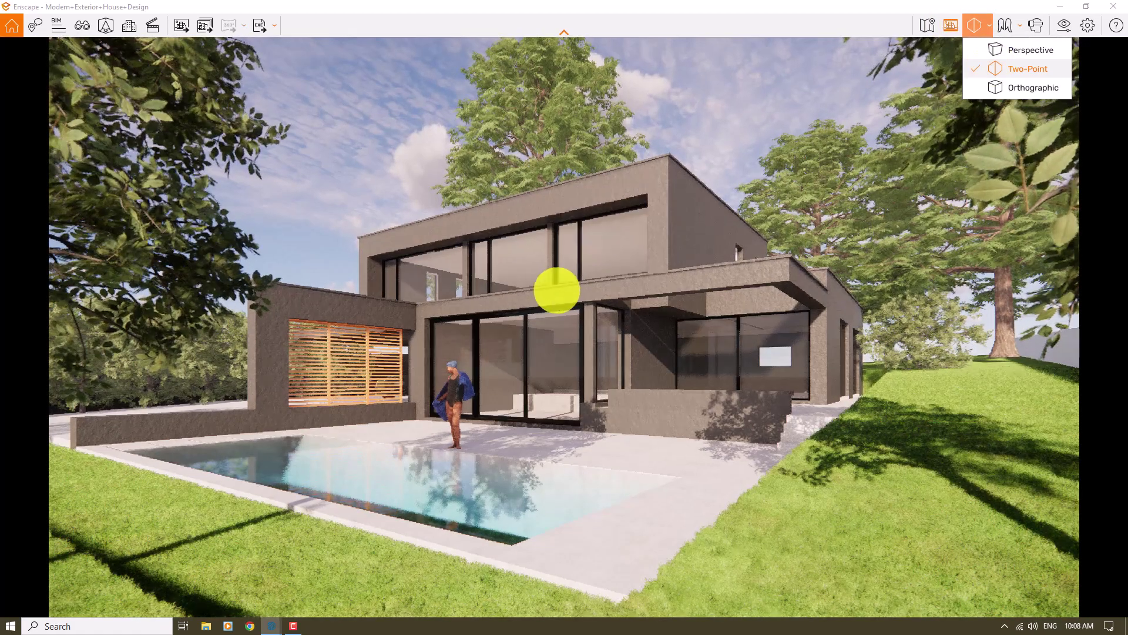
{"action": "right_click_drag", "start_coordinate": [556, 290], "coordinate": [557, 291]}
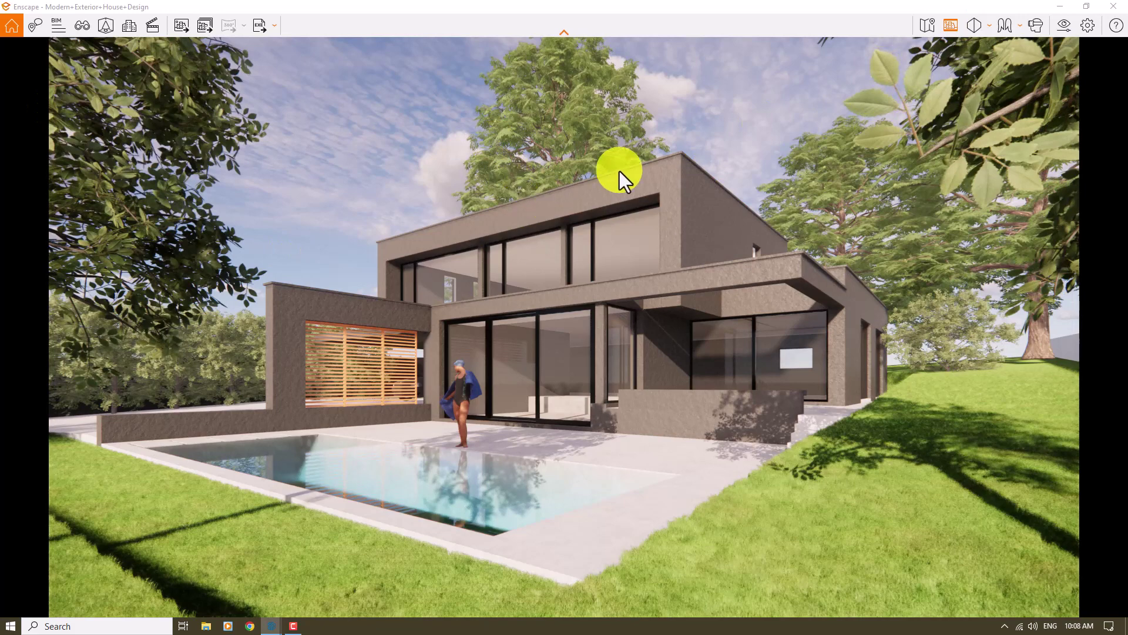
{"action": "left_click", "coordinate": [1062, 26]}
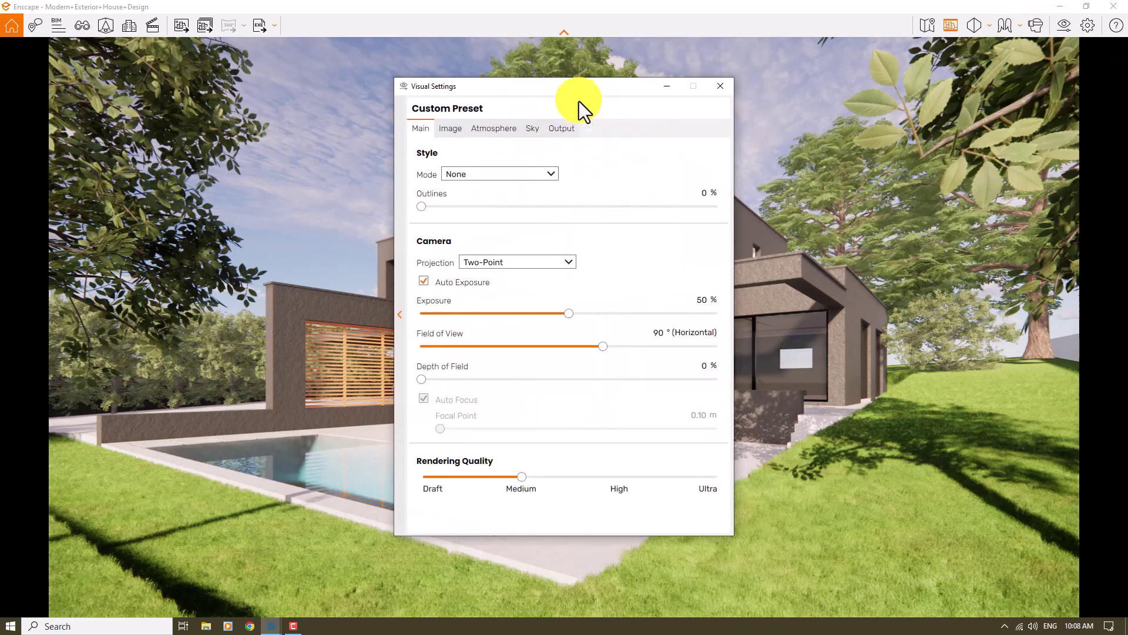
Narrow the field of view from 90° toward 73° and reframe the house with the camera
{"action": "left_click_drag", "start_coordinate": [580, 101], "coordinate": [961, 47]}
{"action": "left_click_drag", "start_coordinate": [985, 295], "coordinate": [943, 295]}
{"action": "left_click", "coordinate": [558, 255]}
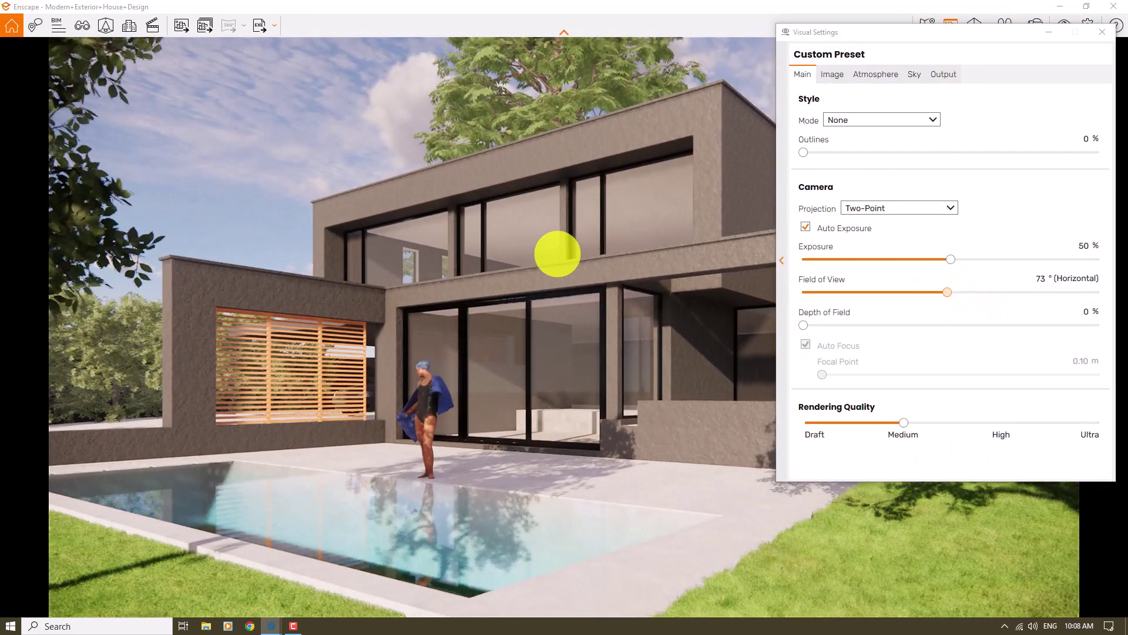
{"action": "key", "text": "s"}
{"action": "left_click_drag", "start_coordinate": [557, 253], "coordinate": [558, 254]}
{"action": "key", "text": "w"}
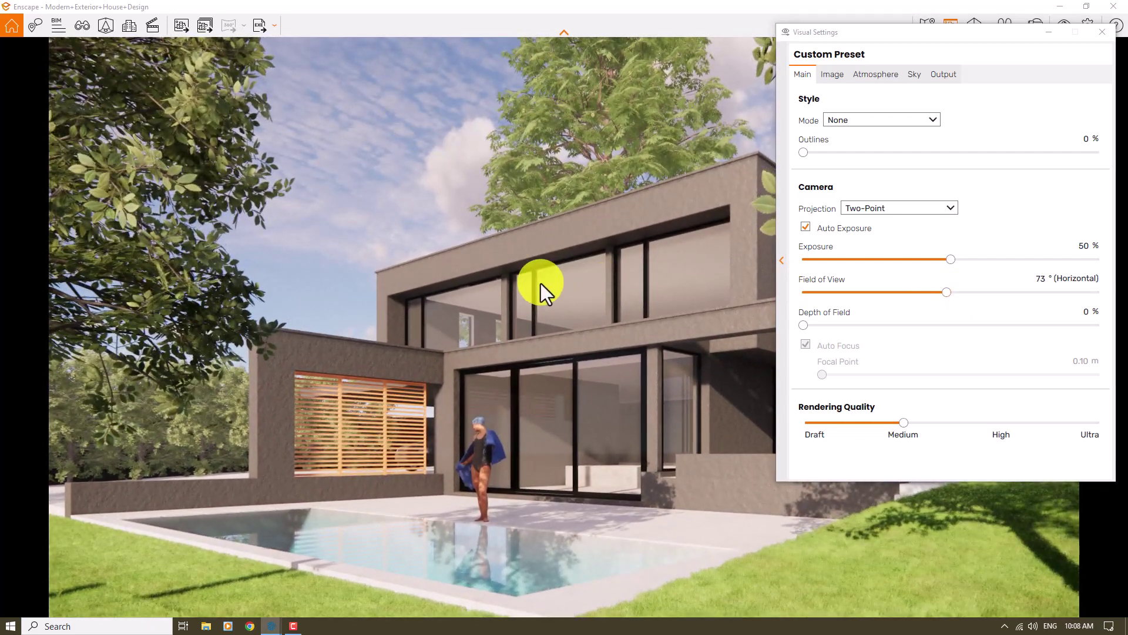
Enter a 72° field of view, close Visual Settings and move the sun to 09:21
{"action": "left_click", "coordinate": [1042, 279]}
{"action": "type", "text": "72"}
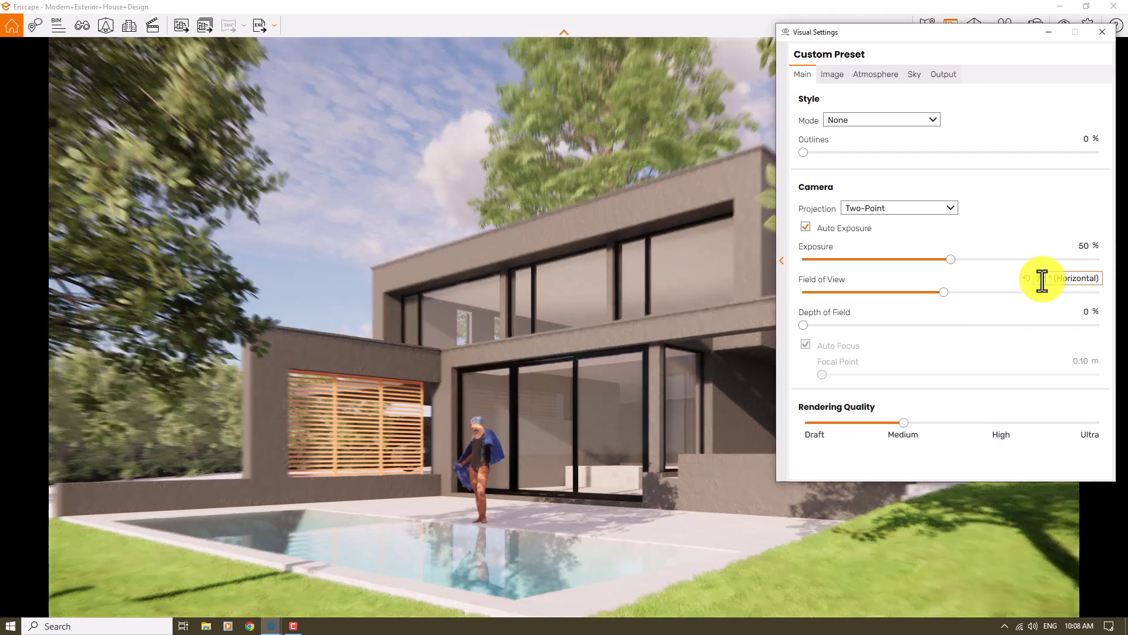
{"action": "left_click_drag", "start_coordinate": [963, 38], "coordinate": [793, 52]}
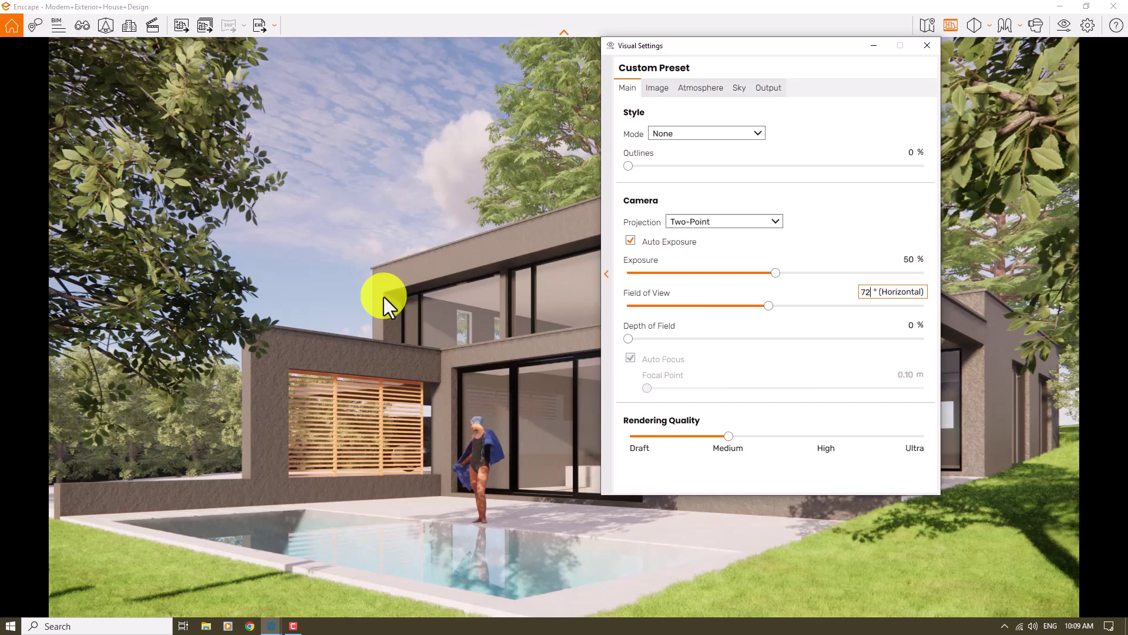
{"action": "left_click", "coordinate": [936, 44]}
{"action": "right_click_drag", "start_coordinate": [445, 284], "coordinate": [445, 284], "text": "shift"}
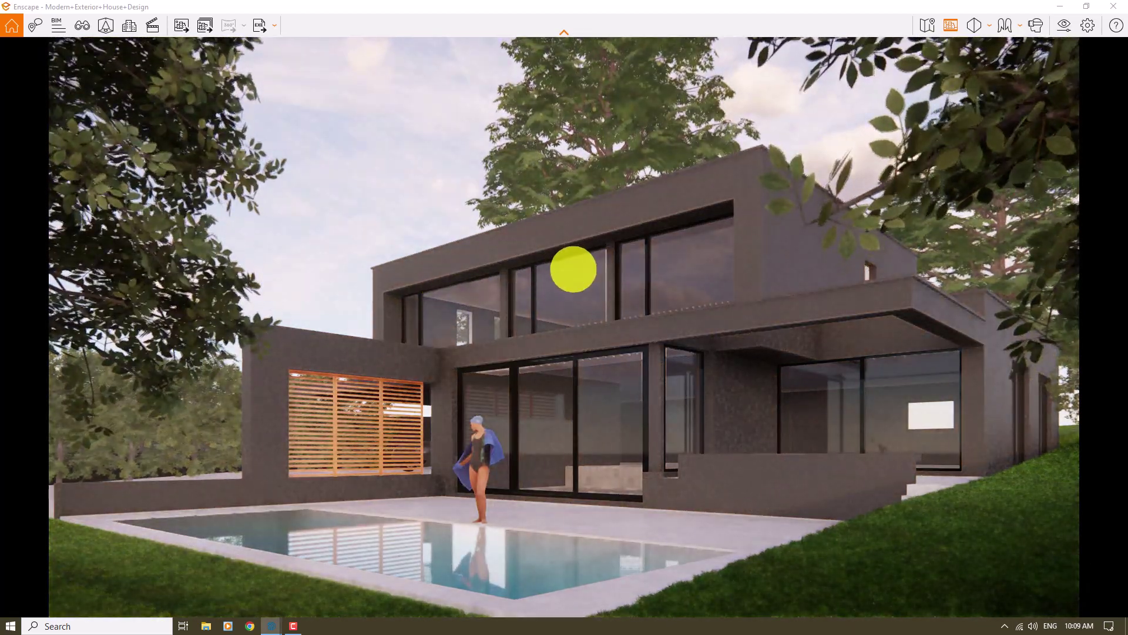
Set the time of day to 08:32, then tile Enscape on the right and SketchUp on the left
{"action": "right_click_drag", "start_coordinate": [572, 270], "coordinate": [577, 269], "text": "shift"}
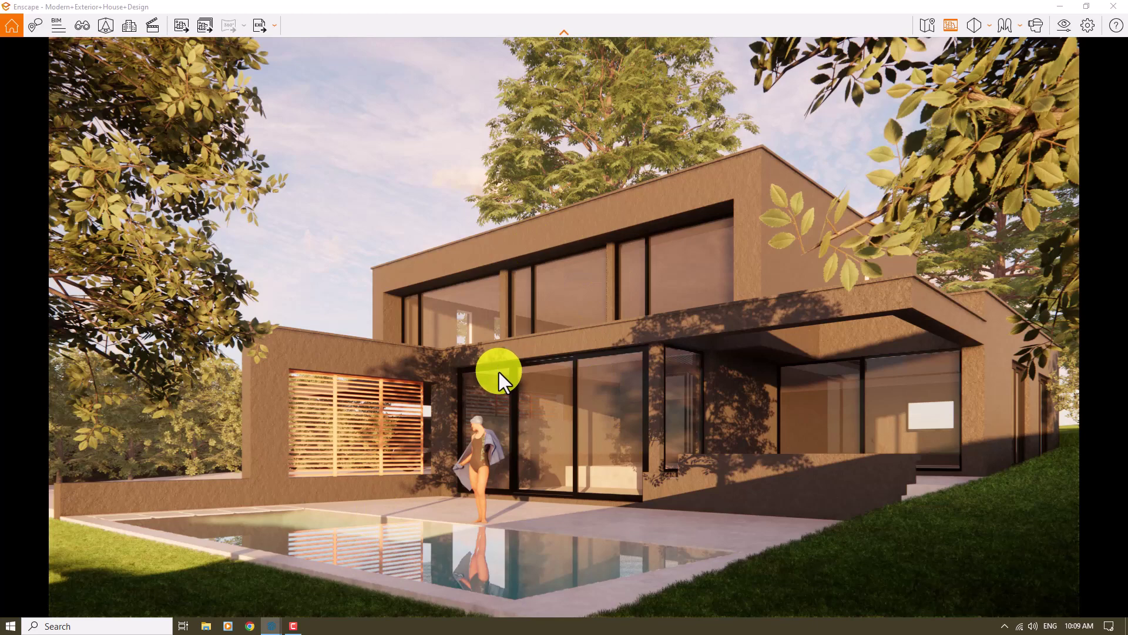
{"action": "left_click_drag", "start_coordinate": [633, 3], "coordinate": [1125, 210]}
{"action": "left_click", "coordinate": [323, 192]}
{"action": "mouse_move", "coordinate": [327, 222]}
{"action": "middle_mouse_down"}
{"action": "mouse_move", "coordinate": [345, 239]}
{"action": "mouse_move", "coordinate": [270, 440]}
{"action": "mouse_move", "coordinate": [484, 219]}
{"action": "middle_mouse_up"}
{"action": "scroll", "coordinate": [394, 296], "scroll_direction": "up", "scroll_amount": 4}
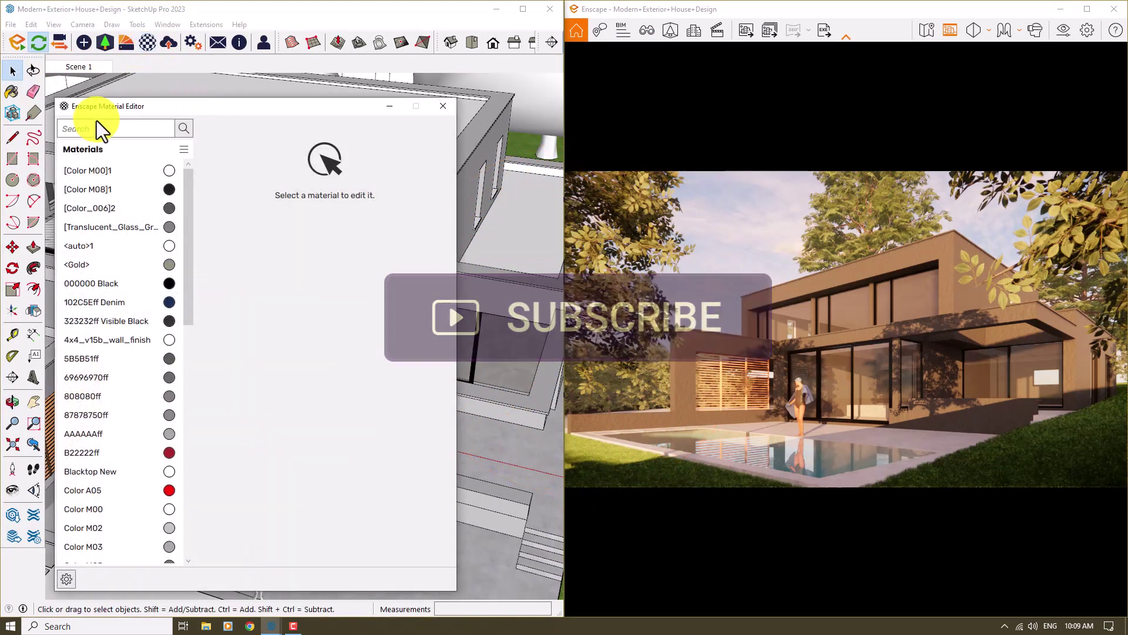
Sample the house's wall material into the Enscape Material Editor
{"action": "left_click_drag", "start_coordinate": [97, 121], "coordinate": [5, 165]}
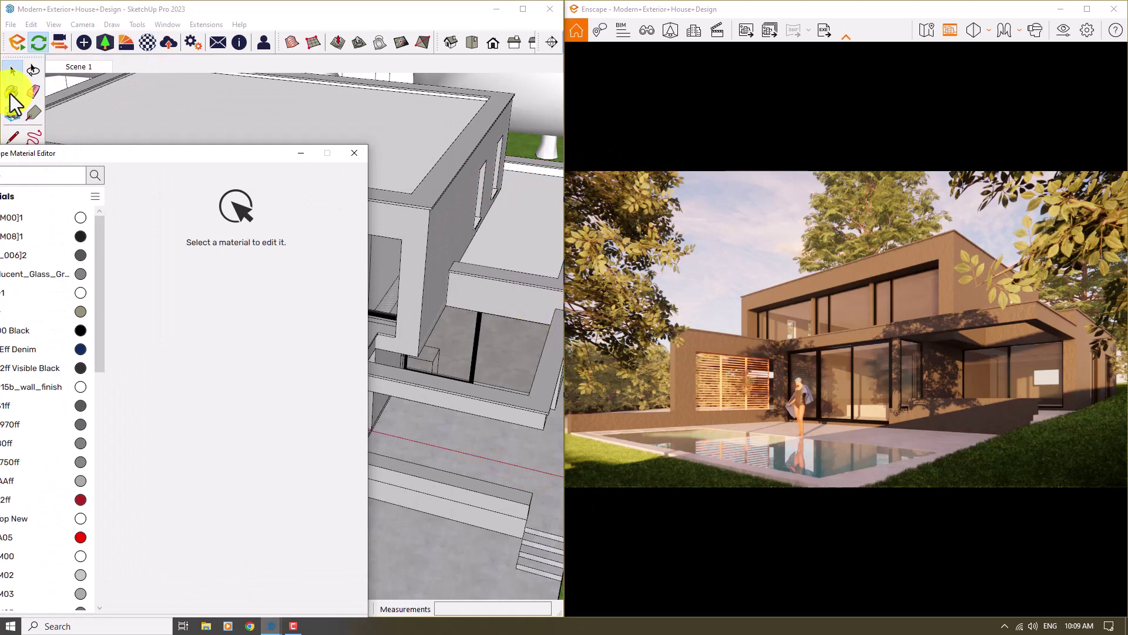
{"action": "left_click", "coordinate": [11, 92]}
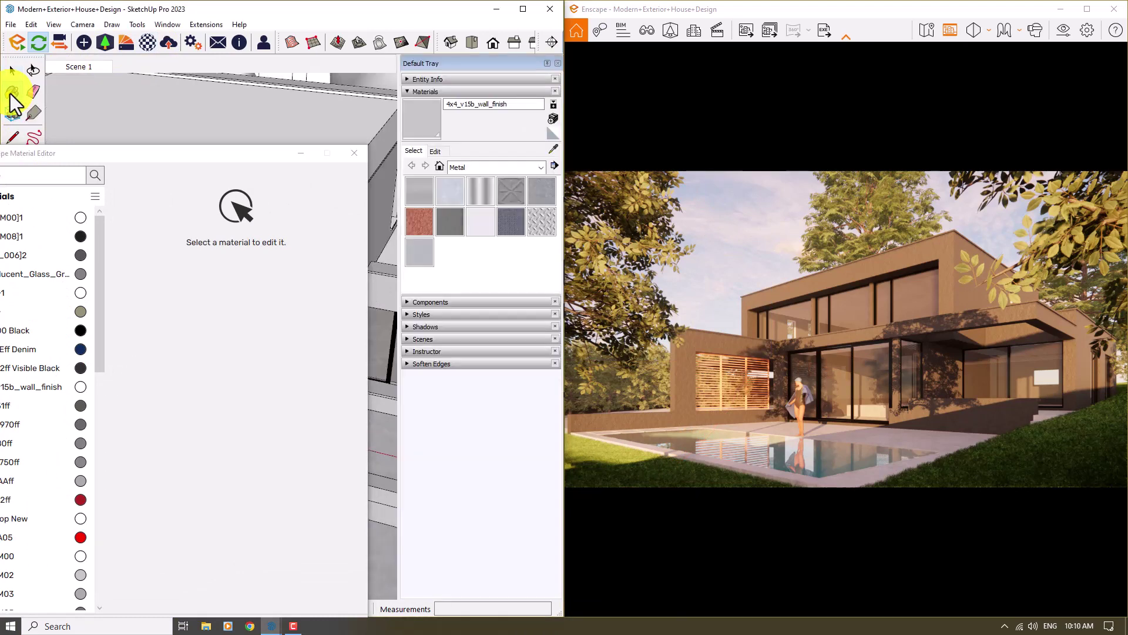
{"action": "left_click_drag", "start_coordinate": [258, 155], "coordinate": [294, 341]}
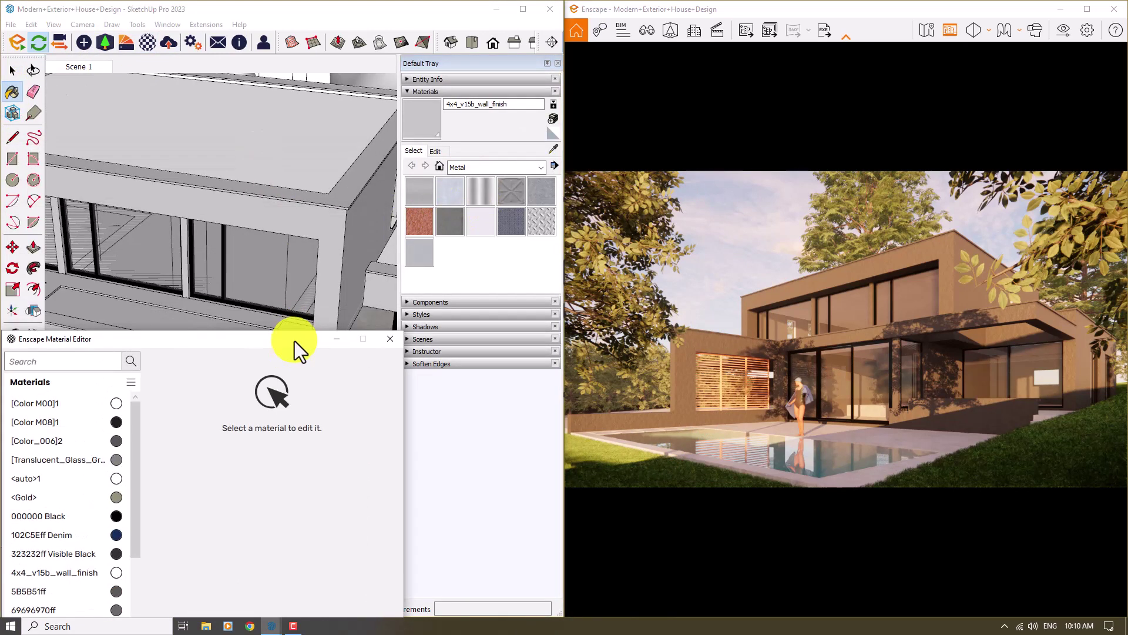
{"action": "scroll", "coordinate": [308, 219], "scroll_direction": "up", "scroll_amount": 4}
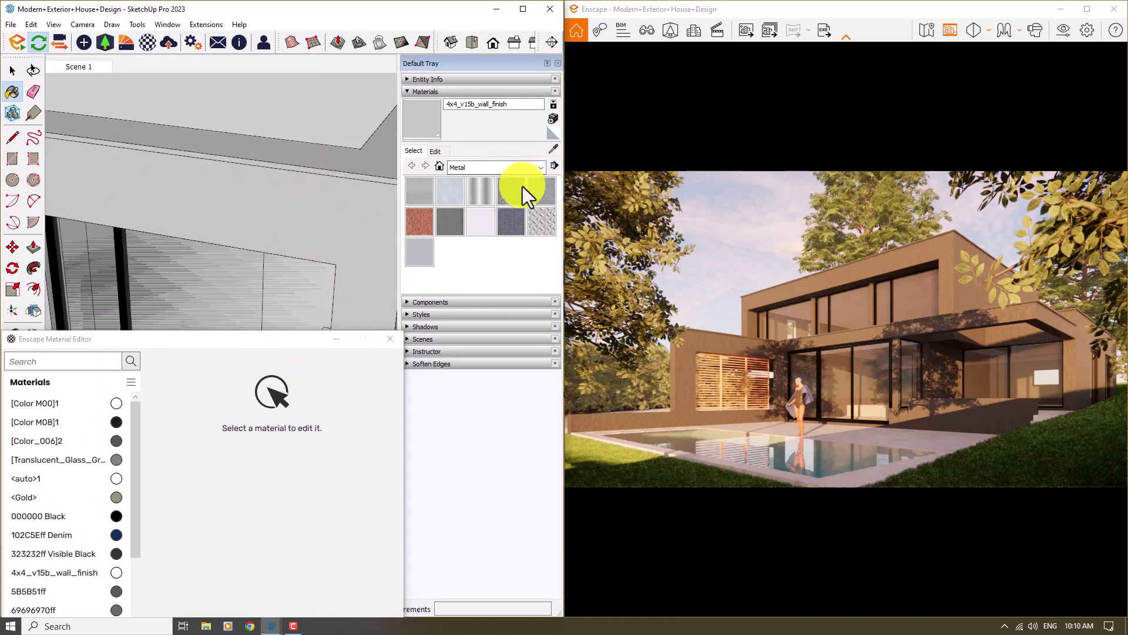
{"action": "left_click", "coordinate": [552, 149]}
{"action": "left_click", "coordinate": [322, 210]}
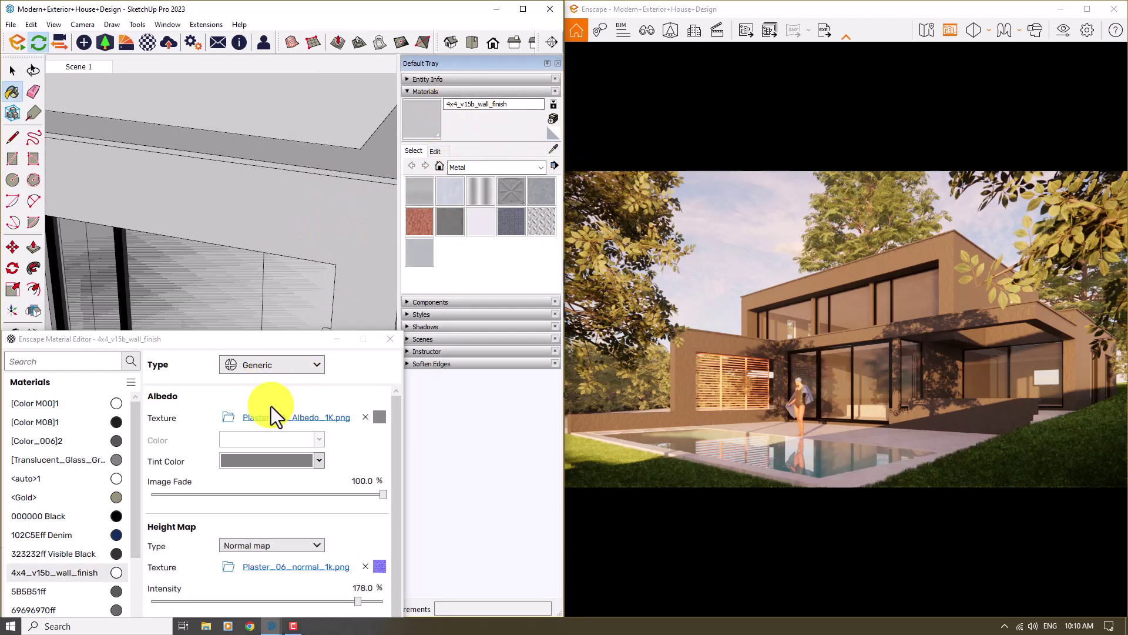
Raise the wall finish's albedo texture brightness to 100% and tint it light grey
{"action": "left_click_drag", "start_coordinate": [266, 343], "coordinate": [338, 81]}
{"action": "left_click", "coordinate": [450, 155]}
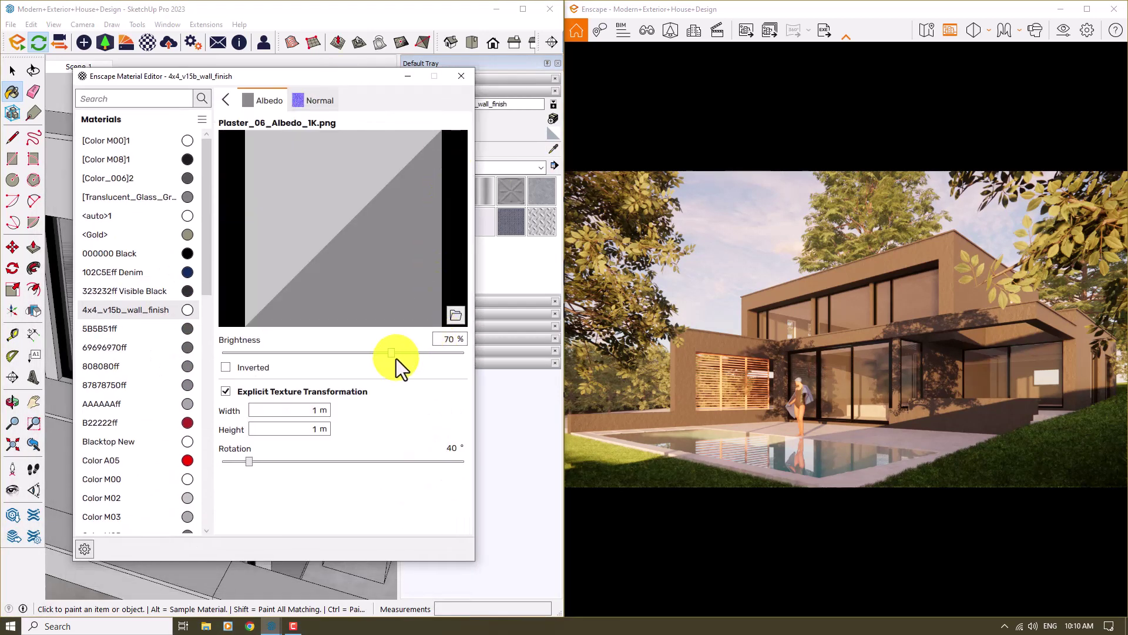
{"action": "left_click_drag", "start_coordinate": [393, 354], "coordinate": [502, 358]}
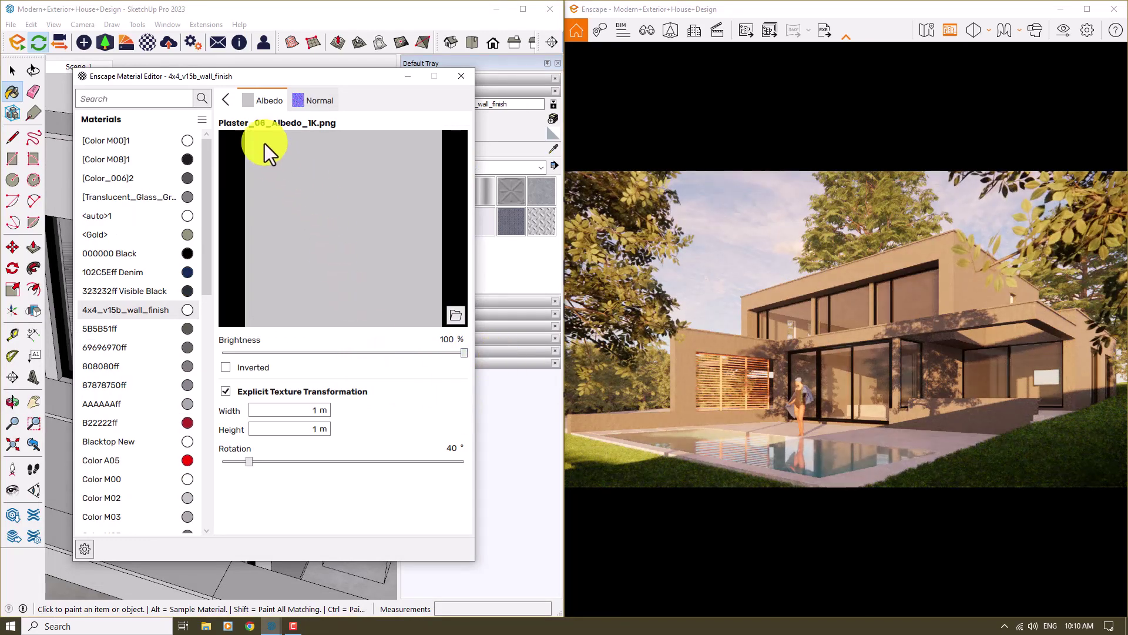
{"action": "left_click", "coordinate": [226, 100]}
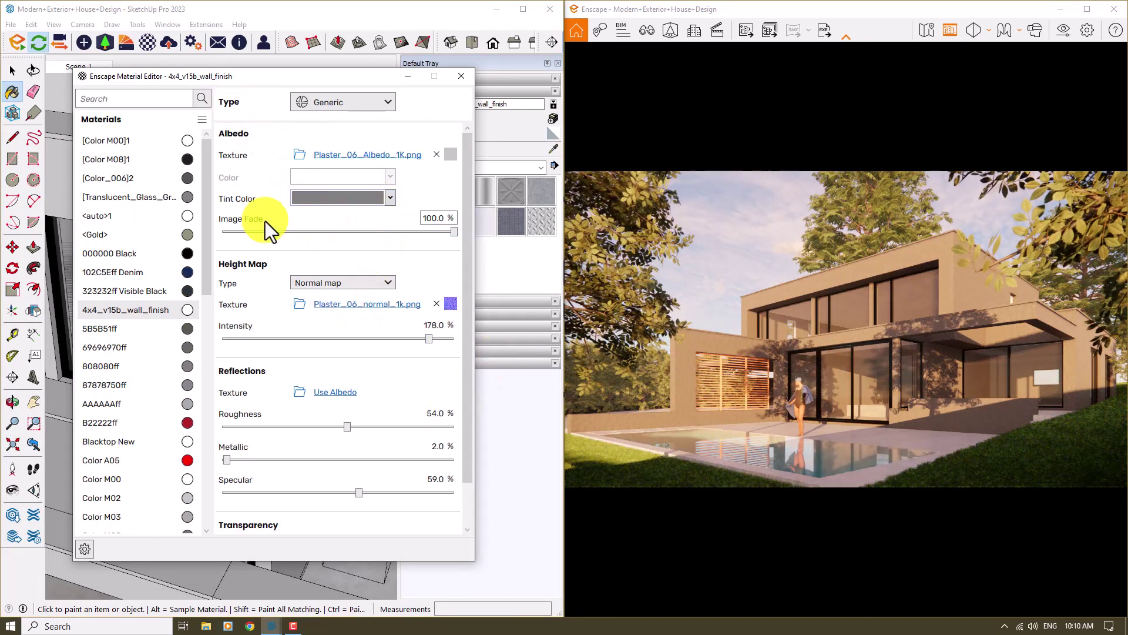
{"action": "left_click", "coordinate": [339, 199]}
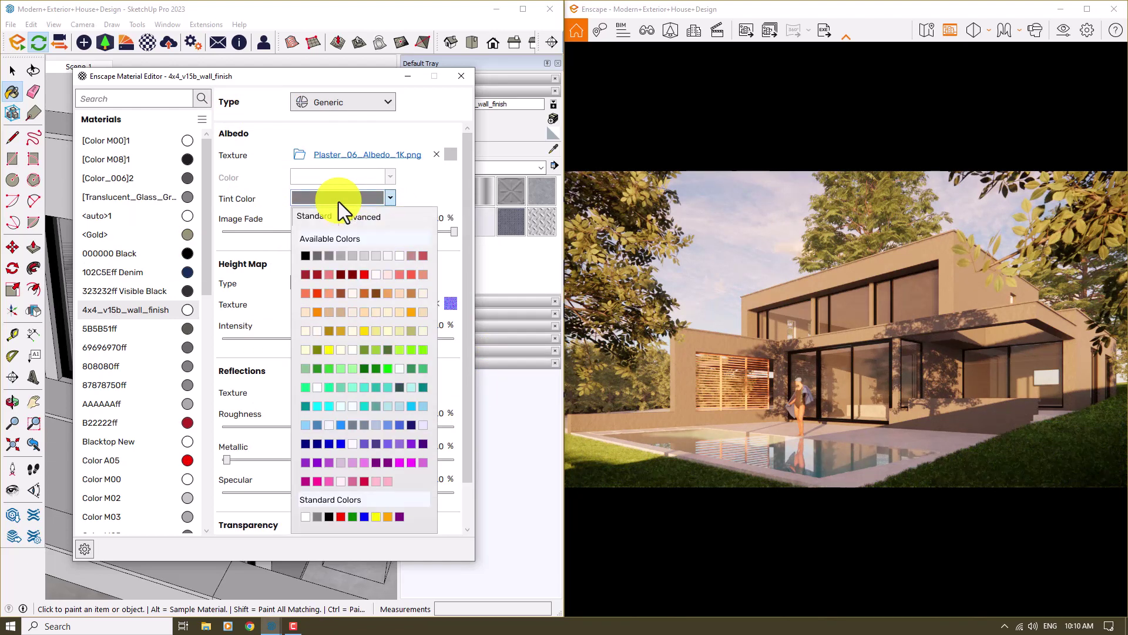
{"action": "left_click", "coordinate": [390, 251]}
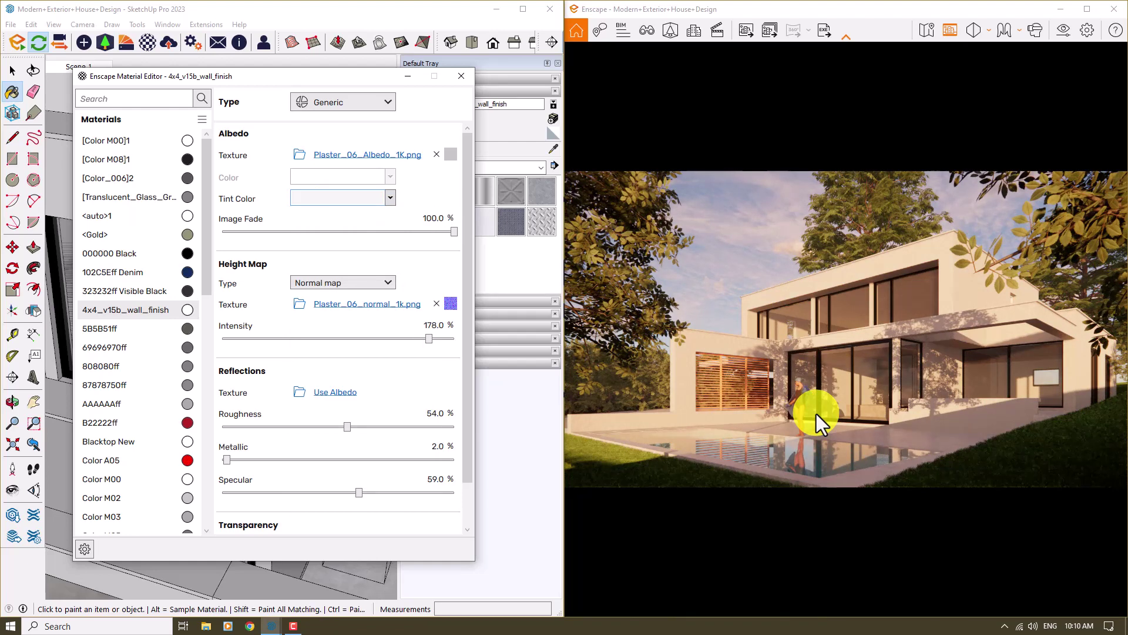
{"action": "left_click", "coordinate": [388, 199]}
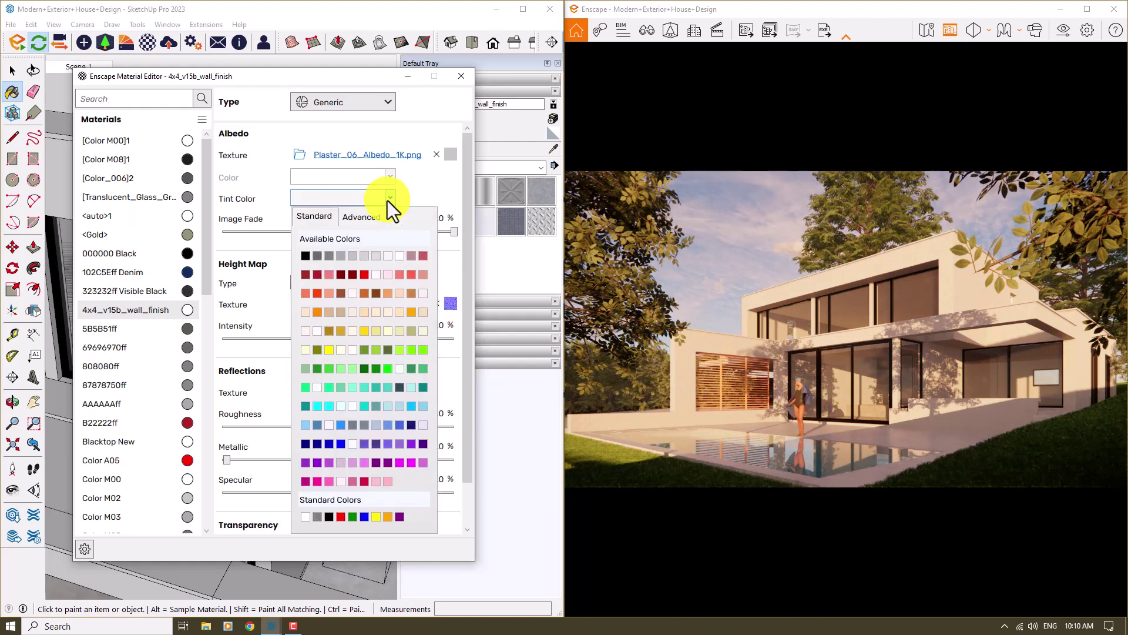
{"action": "left_click", "coordinate": [374, 257]}
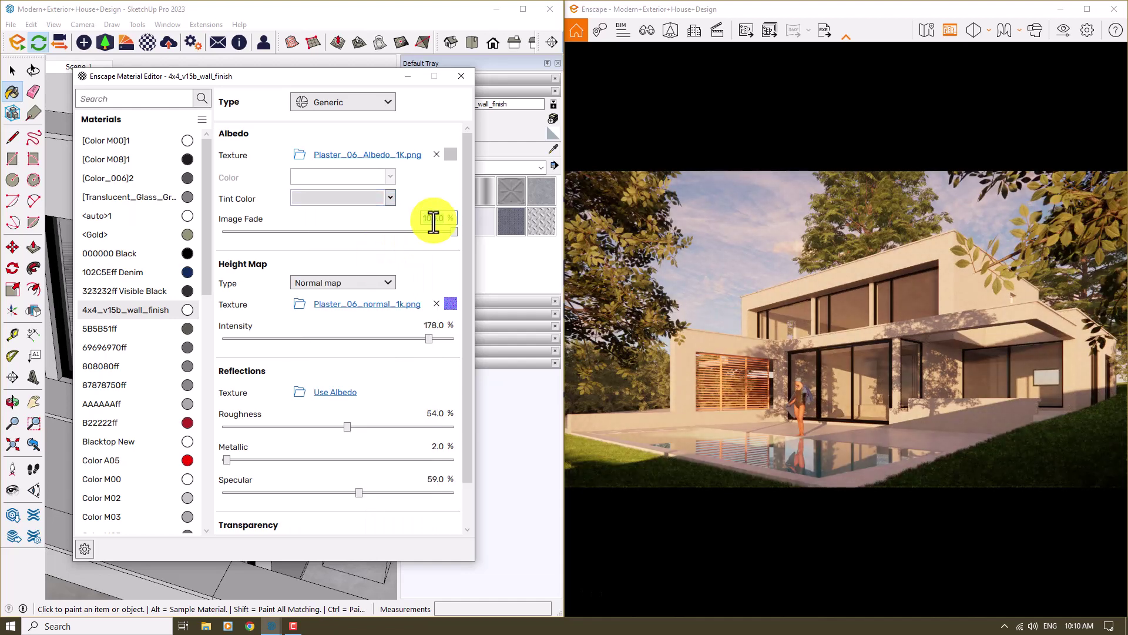
Set the albedo image fade to 88% and choose a light albedo colour
{"action": "left_click", "coordinate": [434, 221]}
{"action": "type", "text": "88"}
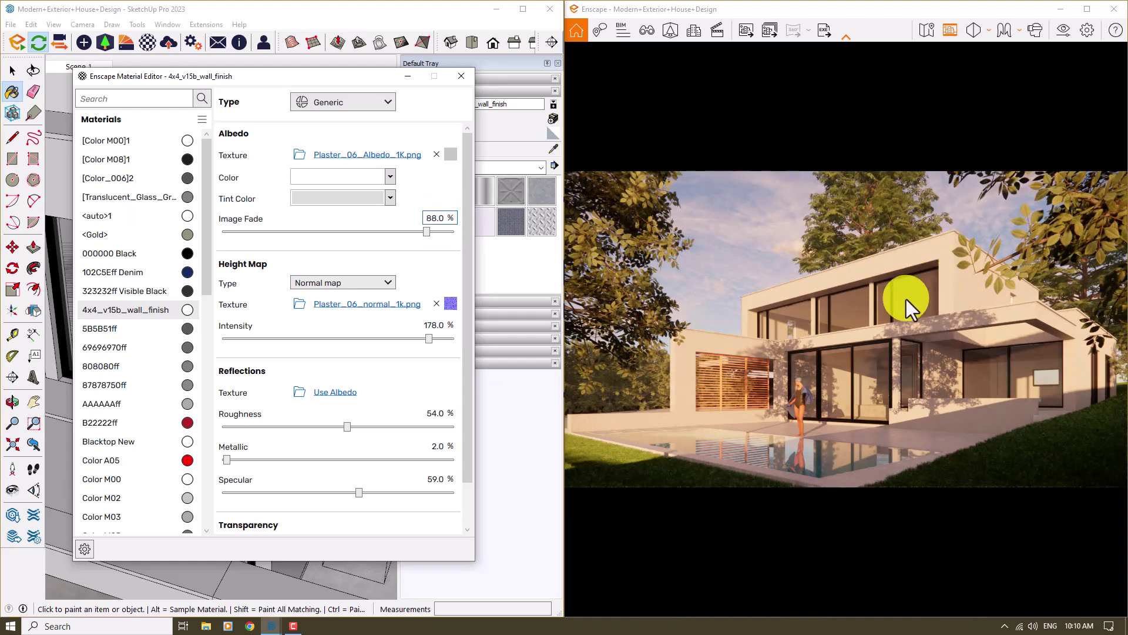
{"action": "left_click", "coordinate": [381, 171]}
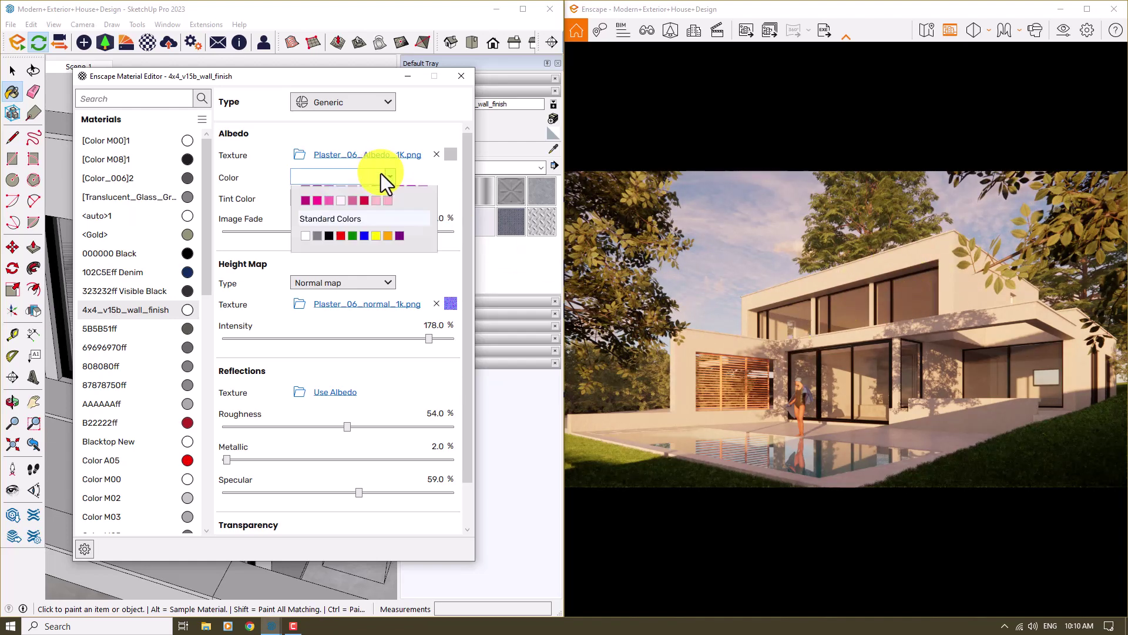
{"action": "left_click", "coordinate": [400, 237]}
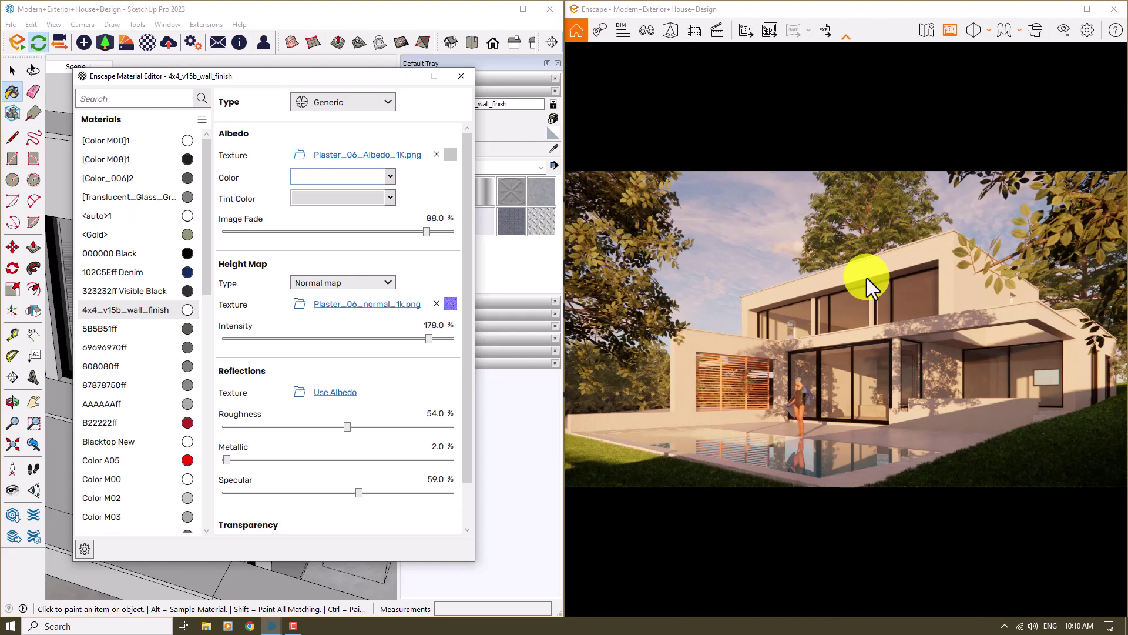
{"action": "left_click", "coordinate": [449, 305]}
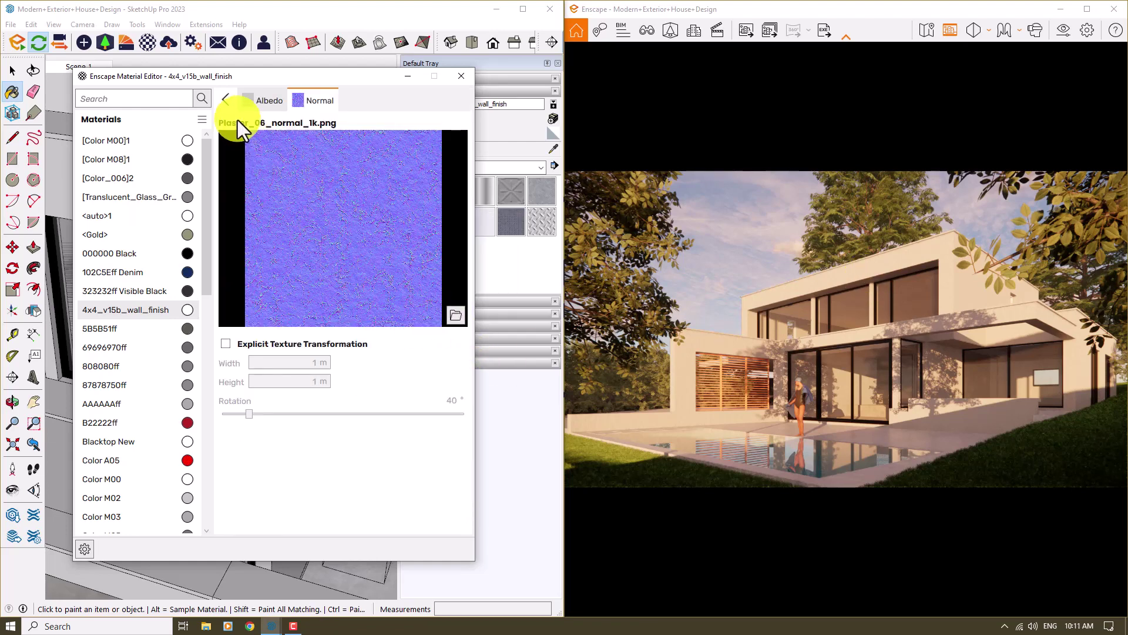
Set the wall finish's normal-map intensity to 166% and its roughness to 60%
{"action": "left_click", "coordinate": [227, 100]}
{"action": "mouse_move", "coordinate": [448, 305]}
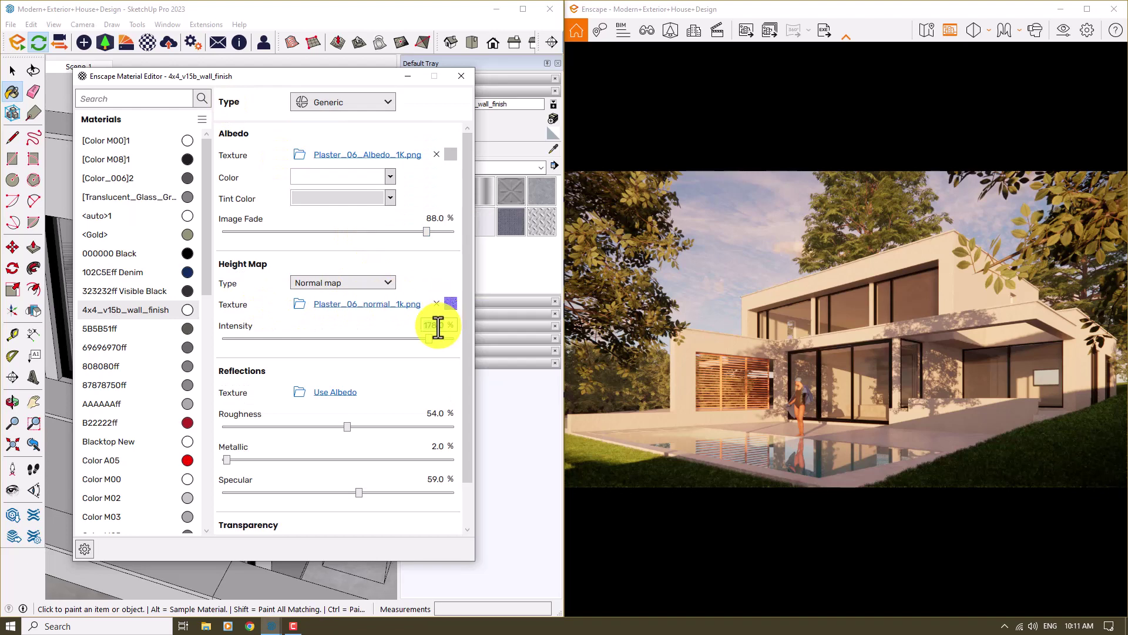
{"action": "key", "text": "BackSpace"}
{"action": "type", "text": "160"}
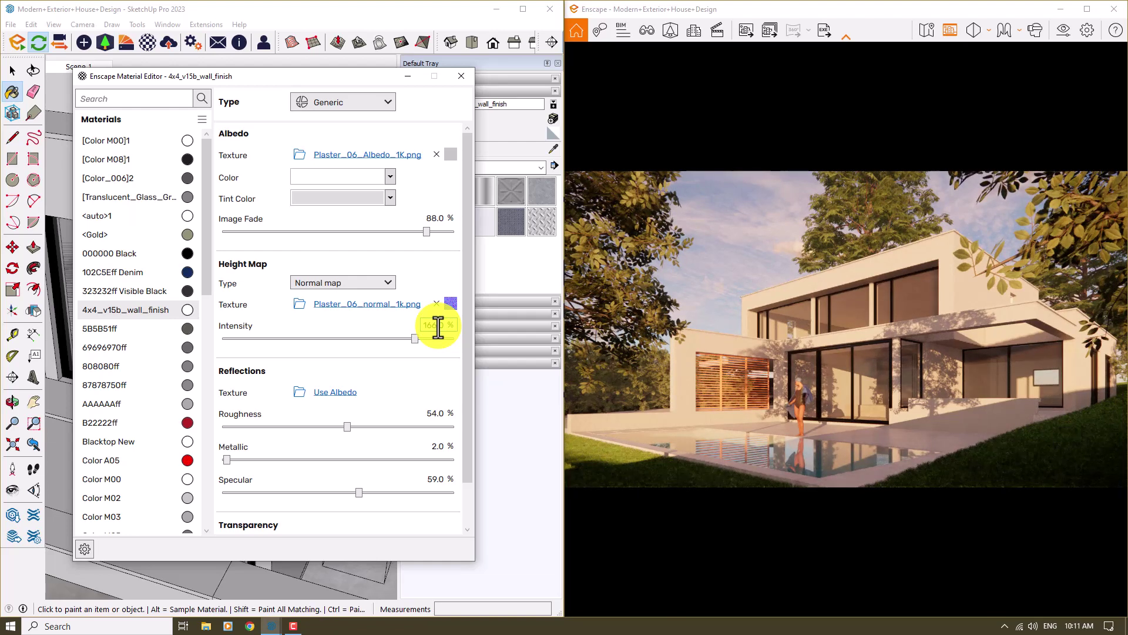
{"action": "left_click", "coordinate": [436, 326]}
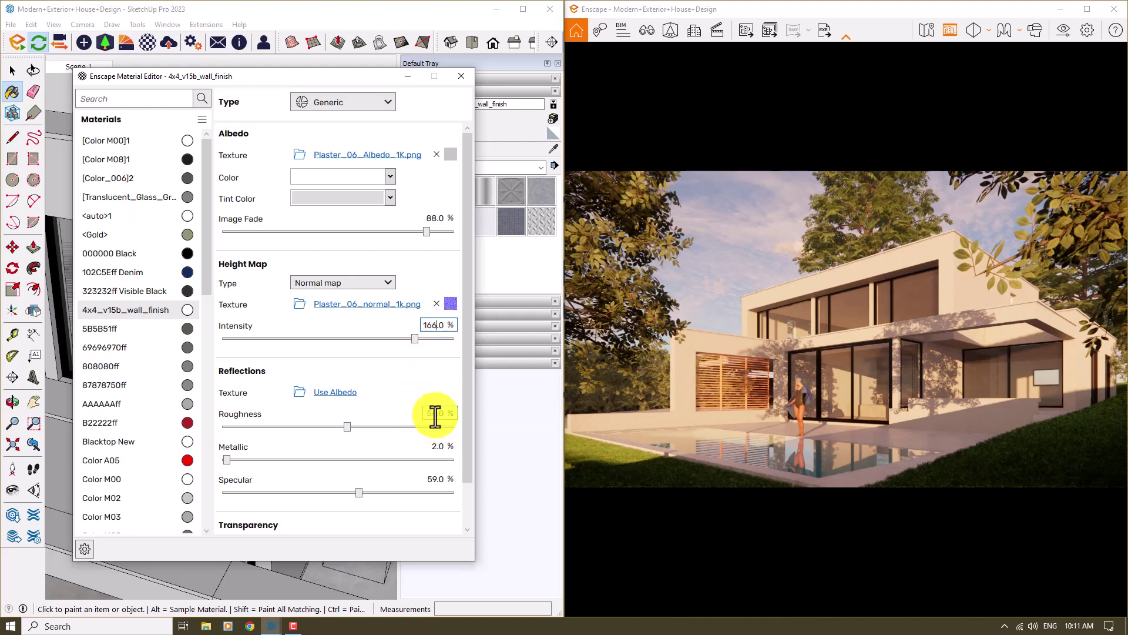
{"action": "left_click", "coordinate": [435, 417]}
{"action": "type", "text": "60"}
{"action": "key", "text": "Return"}
{"action": "left_click", "coordinate": [435, 415]}
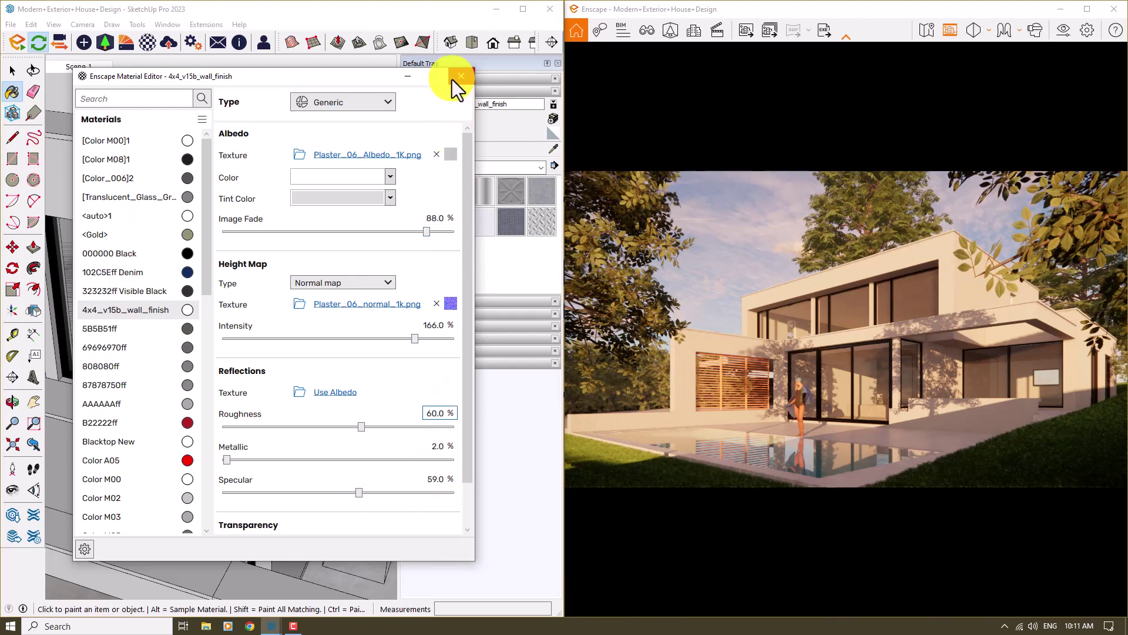
Sample the pool's water1 material and make its water colour light sky blue
{"action": "left_click_drag", "start_coordinate": [345, 79], "coordinate": [467, 290]}
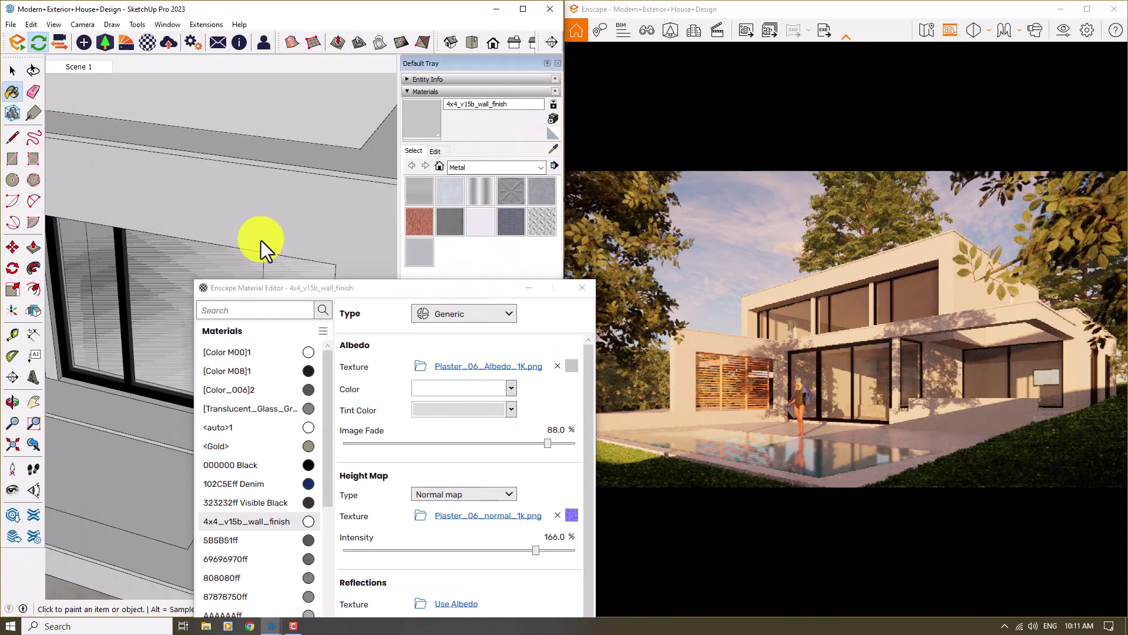
{"action": "scroll", "coordinate": [267, 242], "scroll_direction": "down", "scroll_amount": 10}
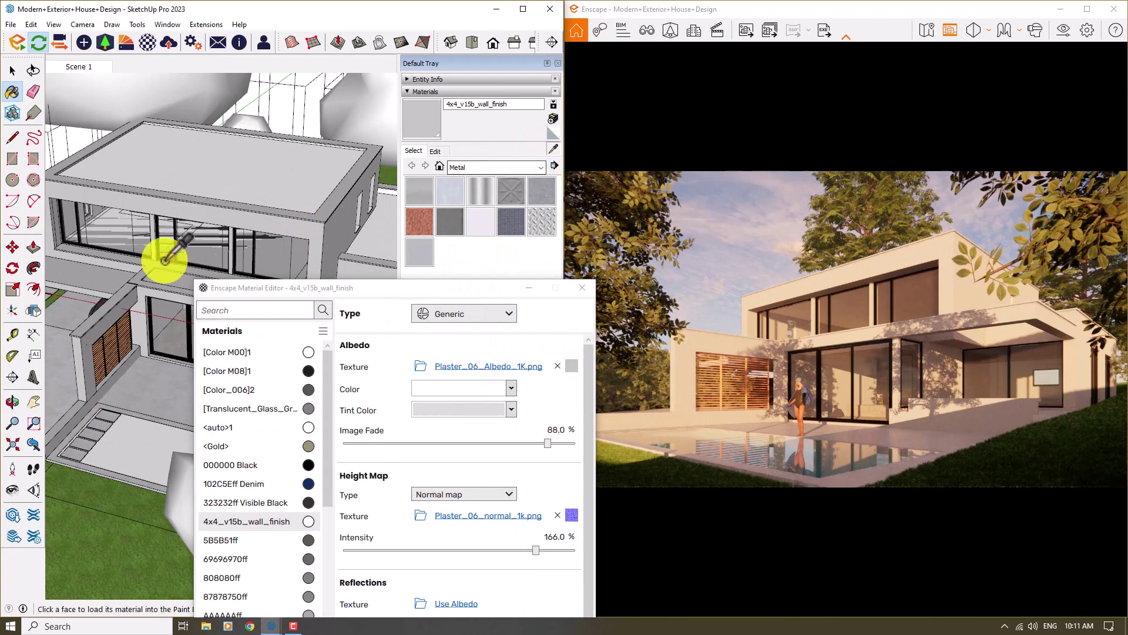
{"action": "mouse_move", "coordinate": [164, 252]}
{"action": "middle_mouse_down"}
{"action": "mouse_move", "coordinate": [108, 342]}
{"action": "mouse_move", "coordinate": [142, 401]}
{"action": "middle_mouse_up"}
{"action": "scroll", "coordinate": [141, 401], "scroll_direction": "up", "scroll_amount": 10}
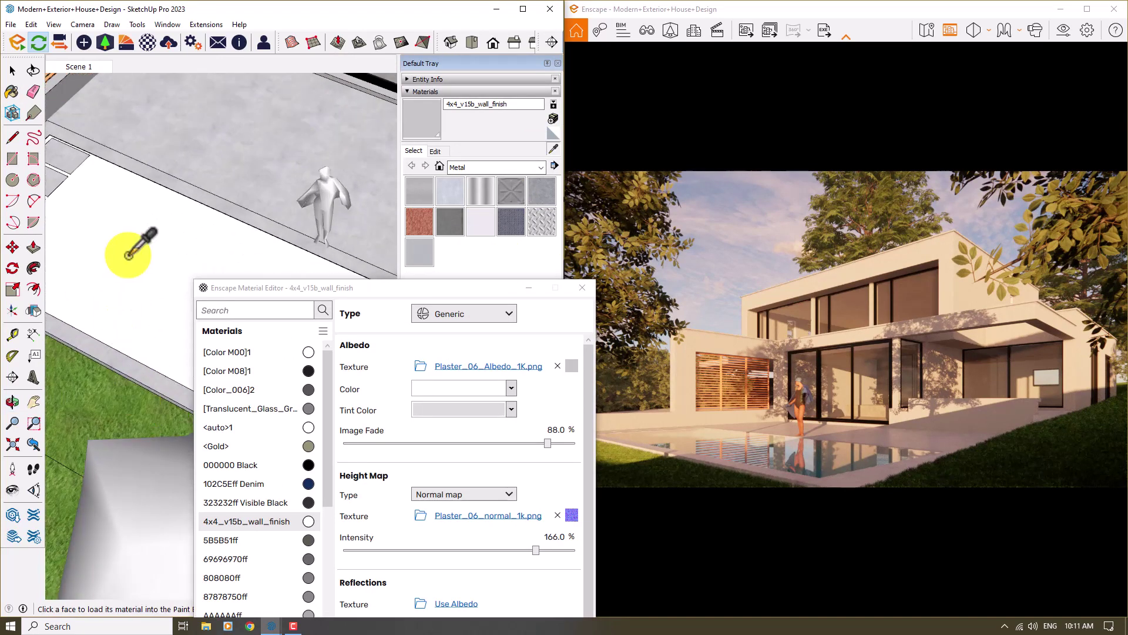
{"action": "left_click", "coordinate": [131, 252]}
{"action": "left_click_drag", "start_coordinate": [295, 288], "coordinate": [119, 104]}
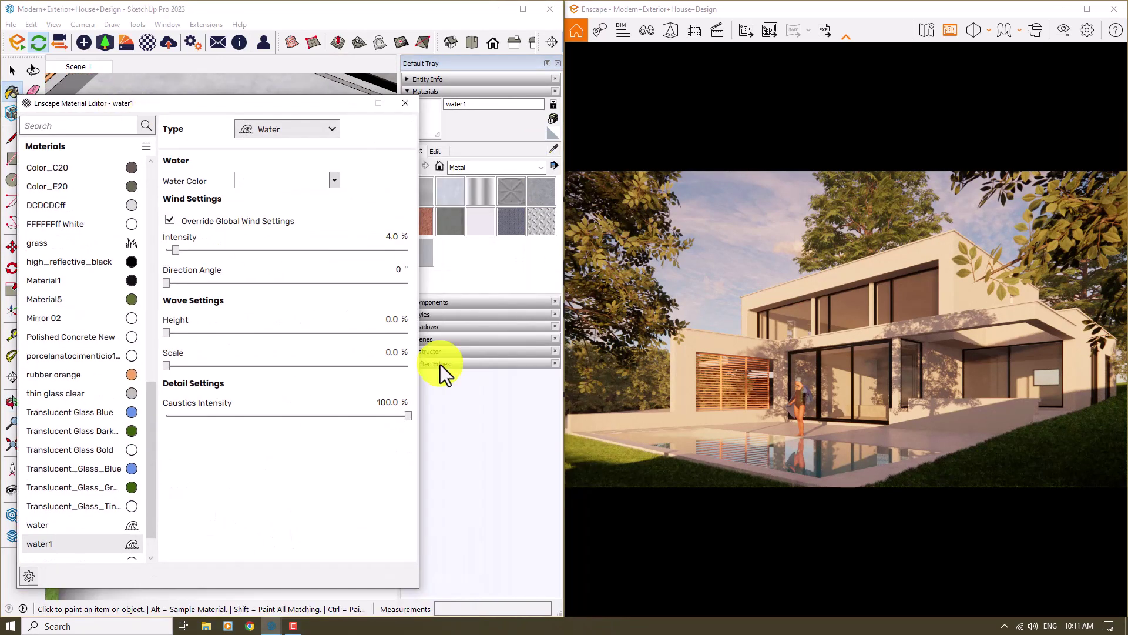
{"action": "left_click", "coordinate": [330, 179]}
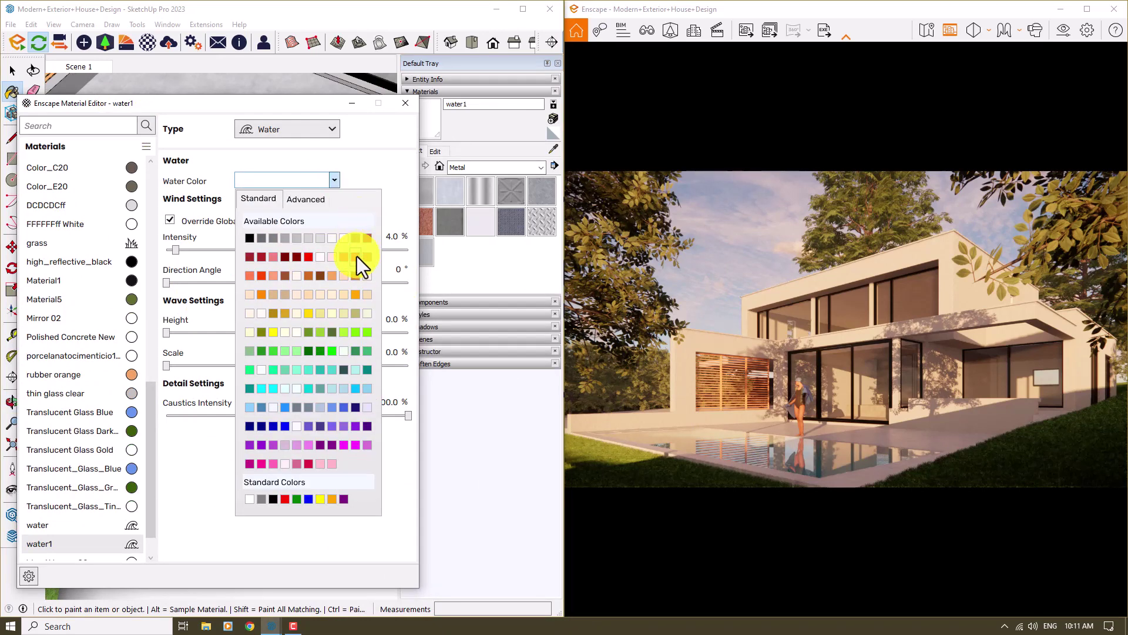
{"action": "left_click", "coordinate": [362, 389]}
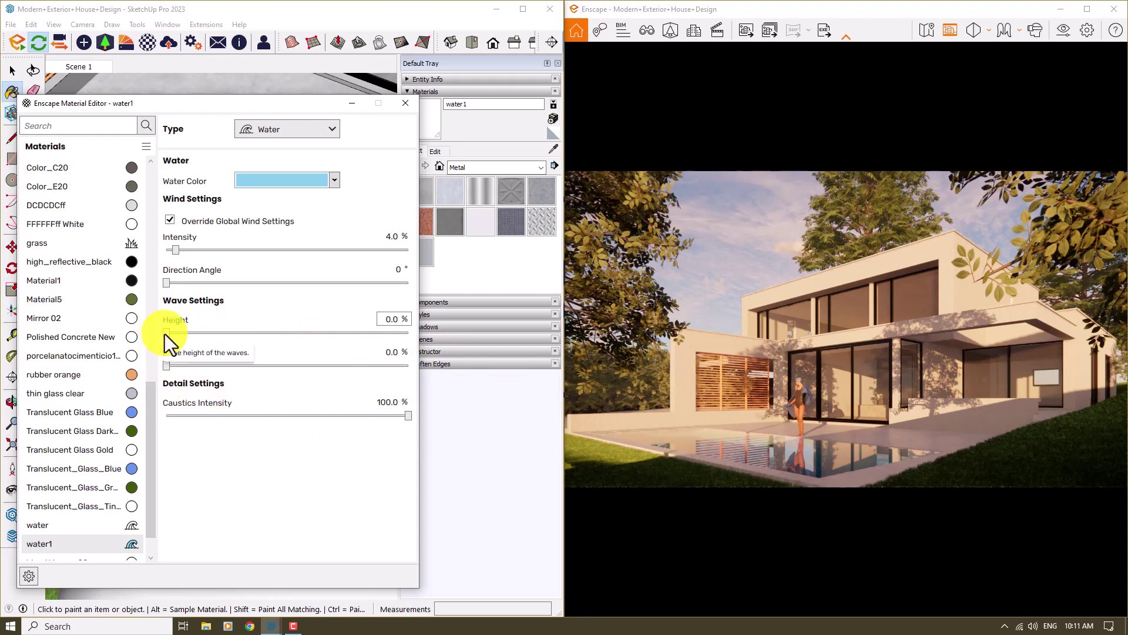
Set water1's wave height and wave scale both to 16%, then close the material editor
{"action": "left_click_drag", "start_coordinate": [165, 334], "coordinate": [181, 332]}
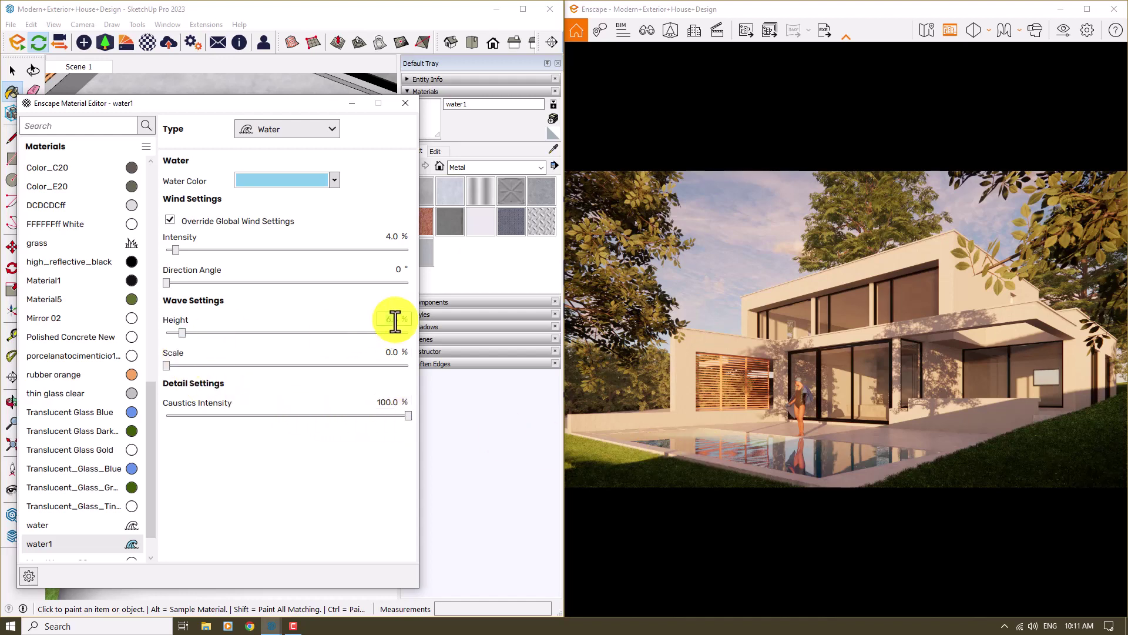
{"action": "type", "text": "4"}
{"action": "key", "text": "Return"}
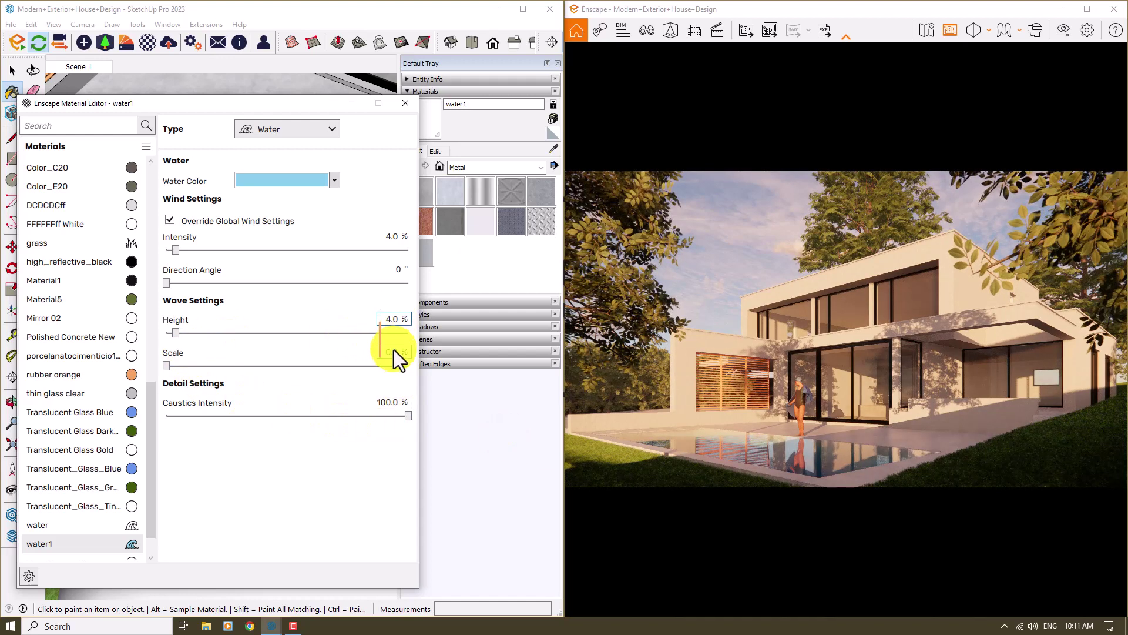
{"action": "left_click", "coordinate": [393, 352]}
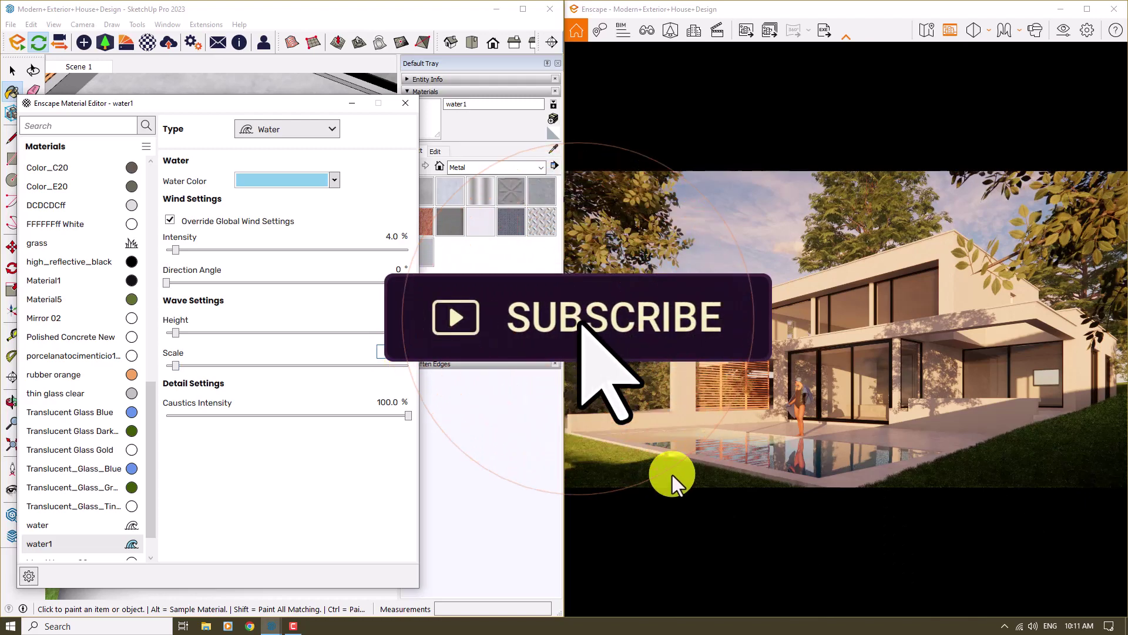
{"action": "left_click_drag", "start_coordinate": [179, 328], "coordinate": [210, 330]}
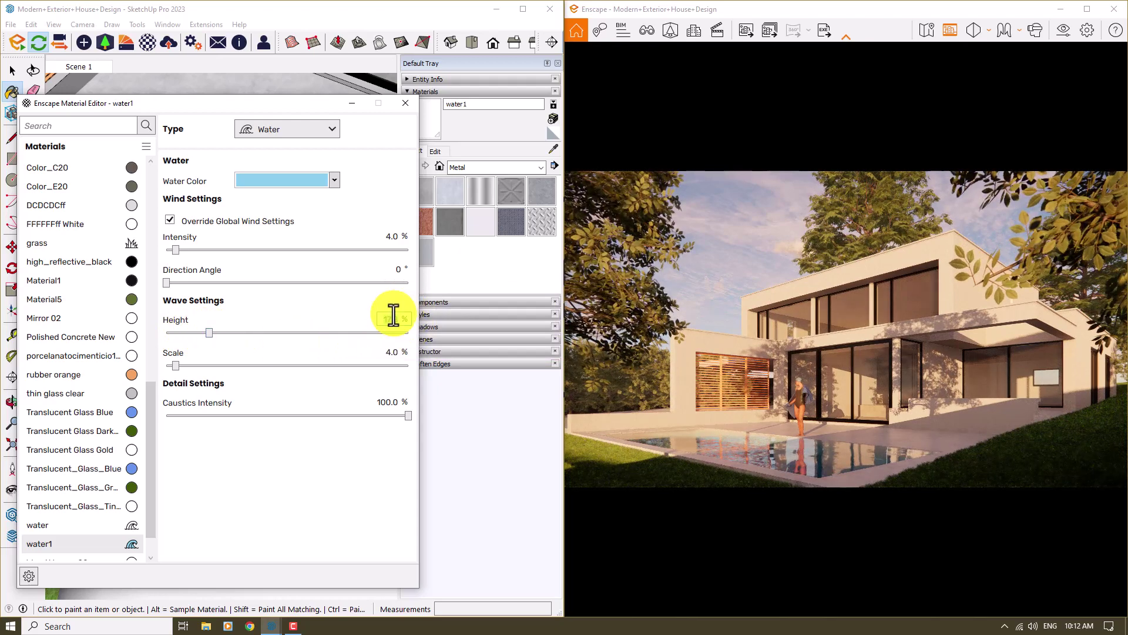
{"action": "type", "text": "16"}
{"action": "key", "text": "Return"}
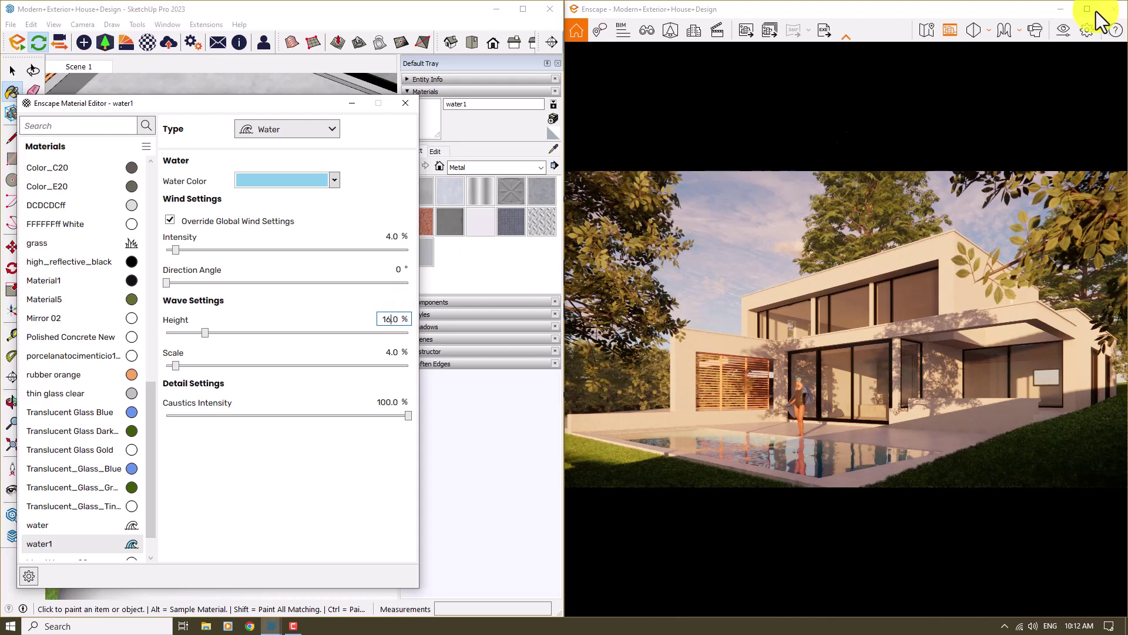
{"action": "left_click", "coordinate": [400, 350]}
{"action": "type", "text": "16"}
{"action": "key", "text": "Return"}
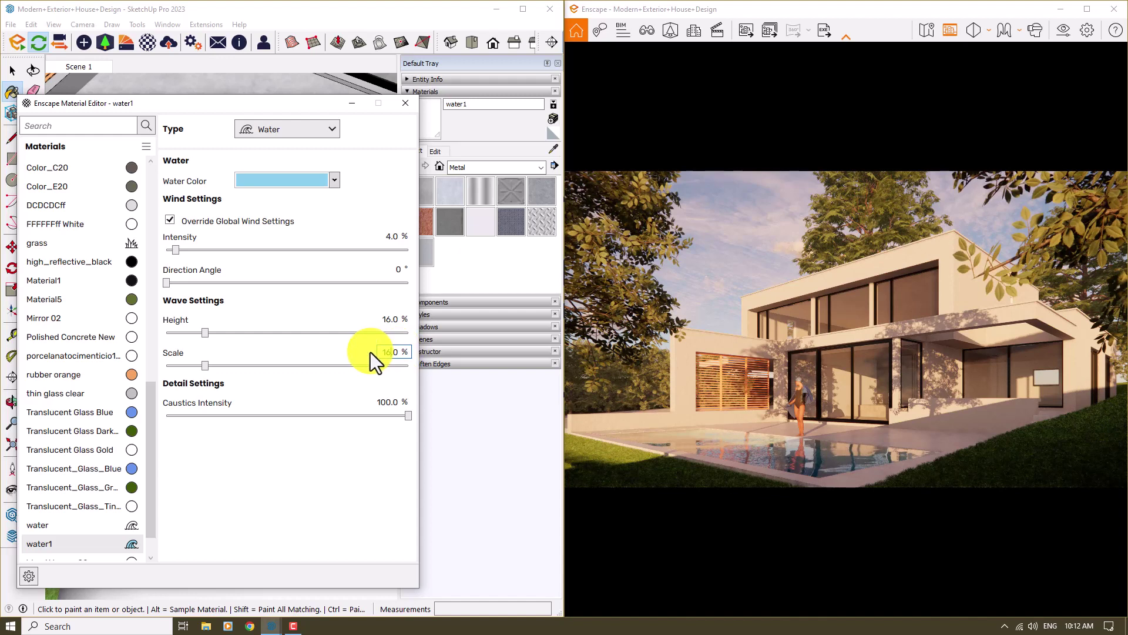
{"action": "left_click", "coordinate": [411, 110]}
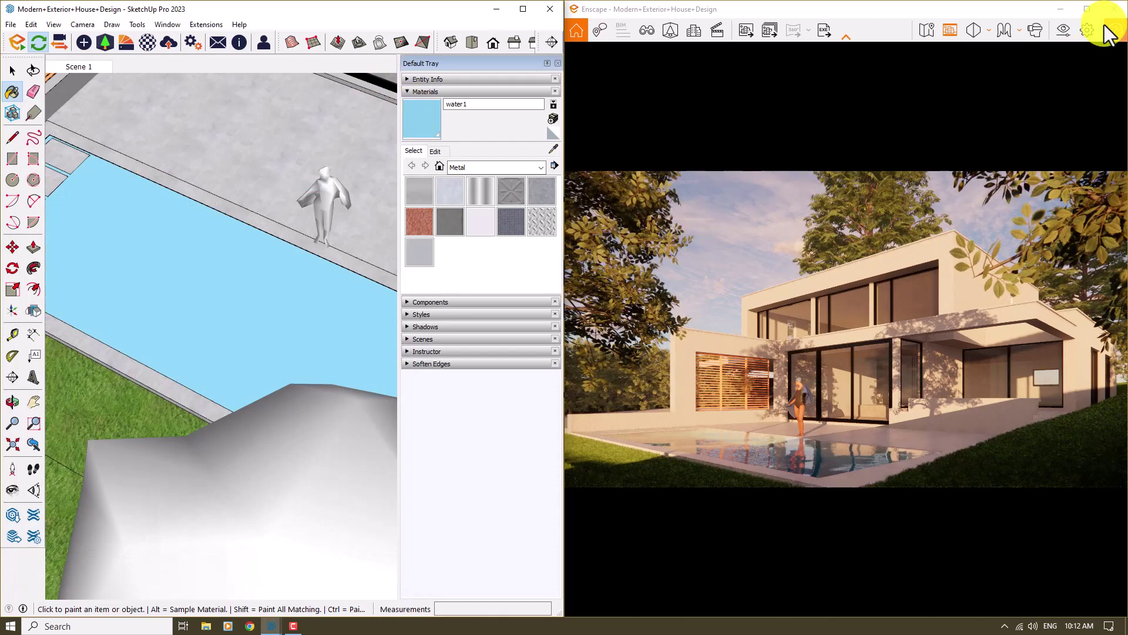
Maximise Enscape and restore it to half-screen, then orbit SketchUp to view the house
{"action": "left_click", "coordinate": [1087, 9]}
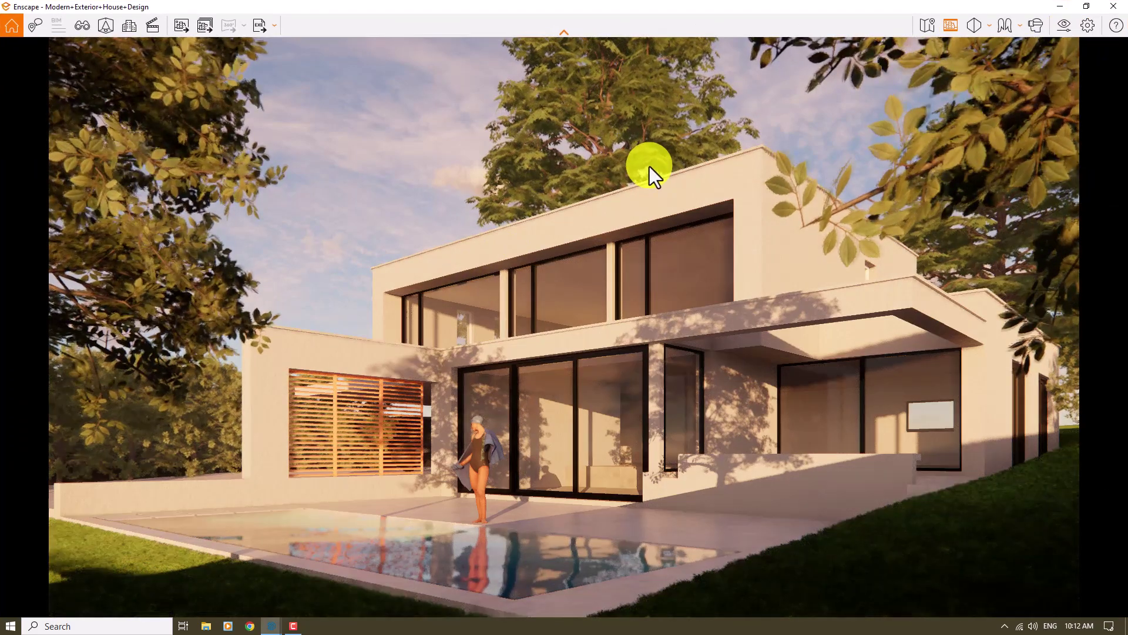
{"action": "double_click", "coordinate": [764, 1]}
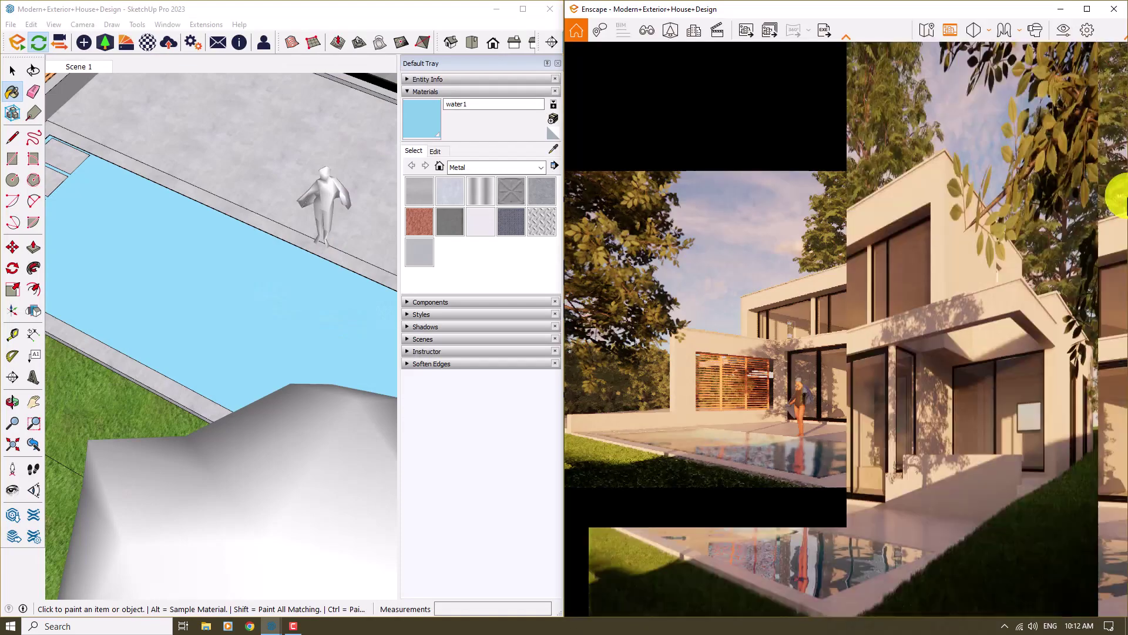
{"action": "scroll", "coordinate": [265, 276], "scroll_direction": "down", "scroll_amount": 5}
{"action": "scroll", "coordinate": [285, 297], "scroll_direction": "down", "scroll_amount": 5}
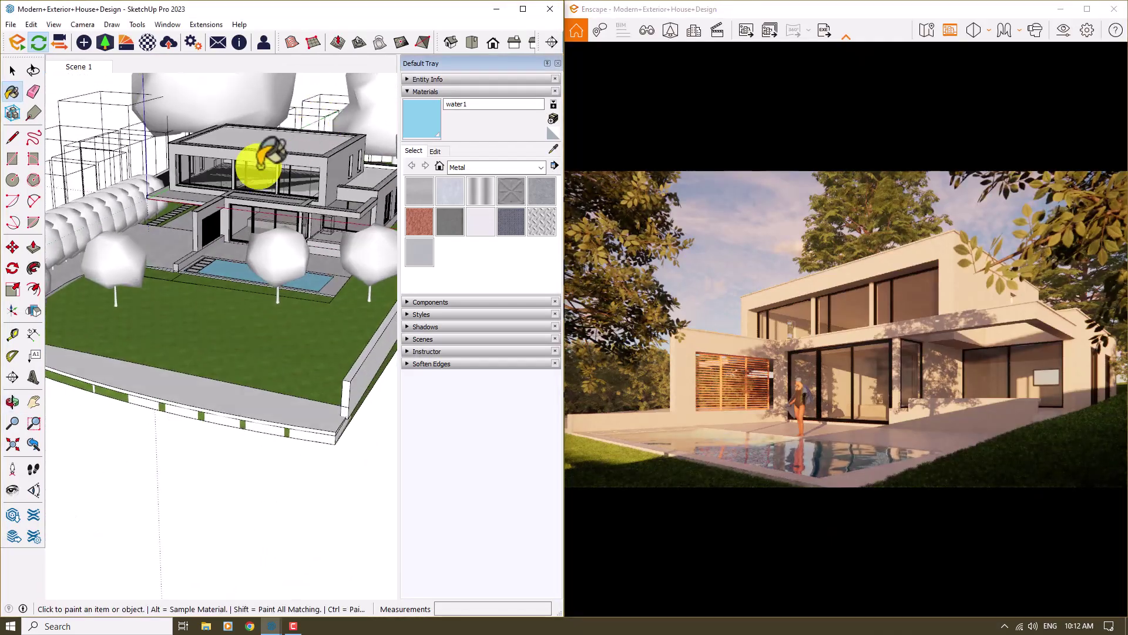
{"action": "scroll", "coordinate": [251, 161], "scroll_direction": "up", "scroll_amount": 3}
{"action": "mouse_move", "coordinate": [251, 164]}
{"action": "middle_mouse_down"}
{"action": "mouse_move", "coordinate": [239, 353]}
{"action": "mouse_move", "coordinate": [300, 258]}
{"action": "middle_mouse_up"}
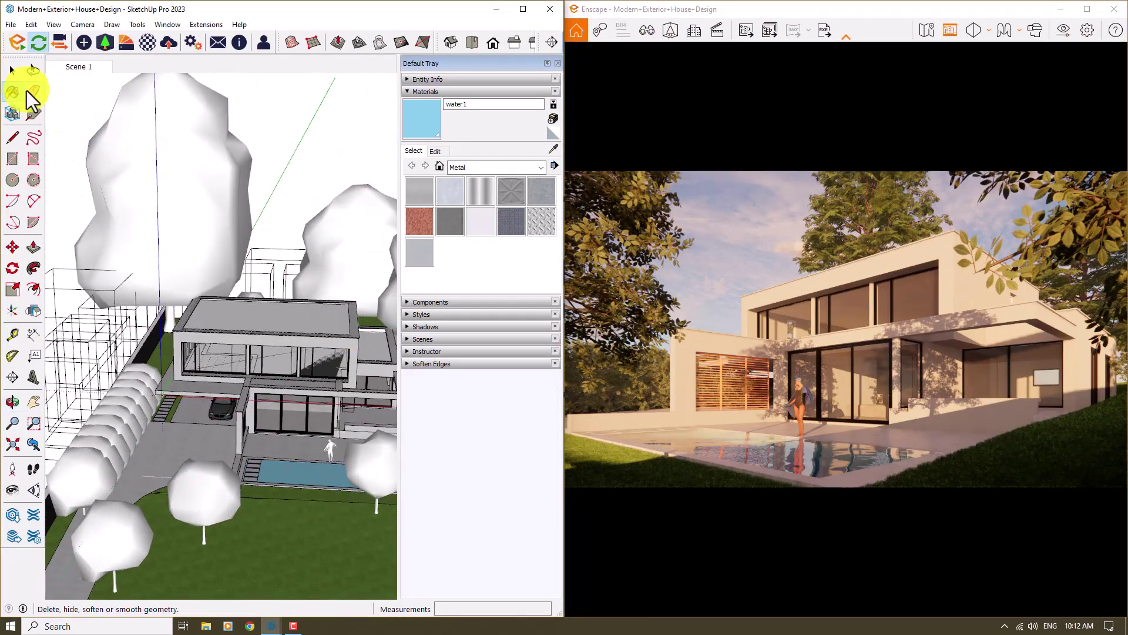
Scale the large tree behind the house uniformly down to 0.70
{"action": "left_click", "coordinate": [13, 72]}
{"action": "left_click", "coordinate": [208, 185]}
{"action": "scroll", "coordinate": [209, 187], "scroll_direction": "down", "scroll_amount": 6}
{"action": "mouse_move", "coordinate": [210, 188]}
{"action": "middle_mouse_down"}
{"action": "mouse_move", "coordinate": [245, 173]}
{"action": "mouse_move", "coordinate": [235, 176]}
{"action": "middle_mouse_up"}
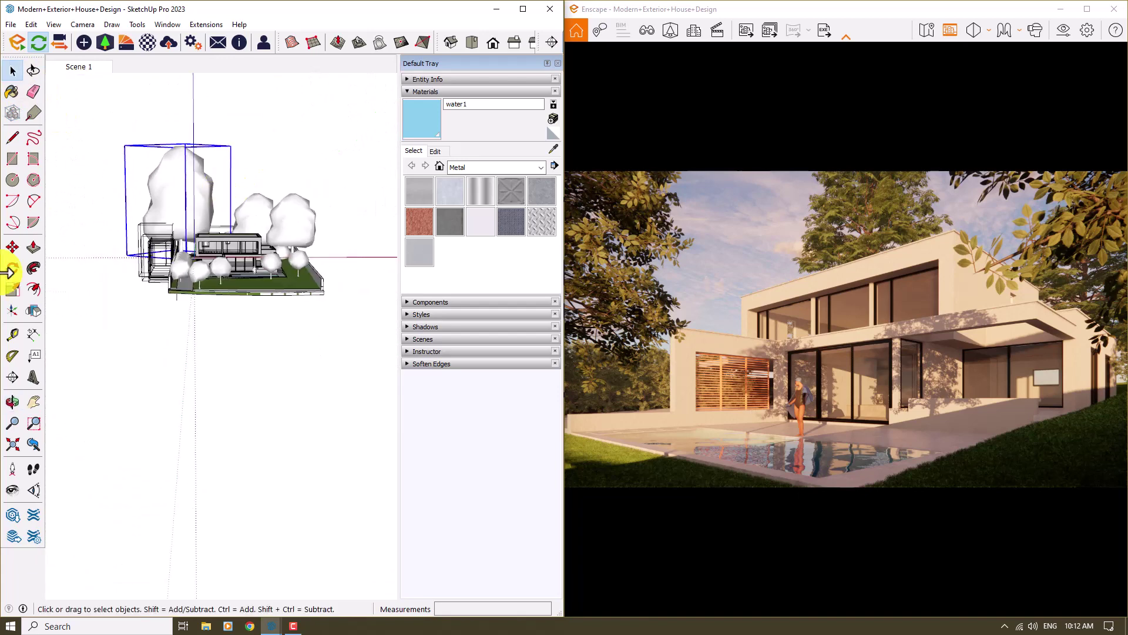
{"action": "left_click", "coordinate": [12, 288]}
{"action": "left_click", "coordinate": [120, 143]}
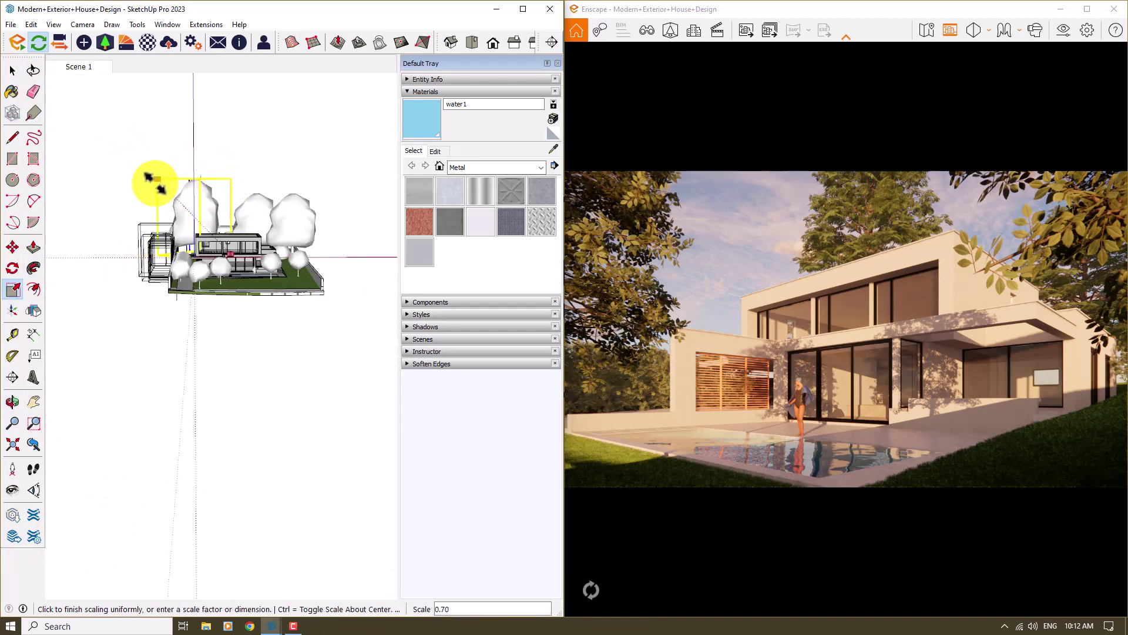
{"action": "left_click", "coordinate": [155, 182]}
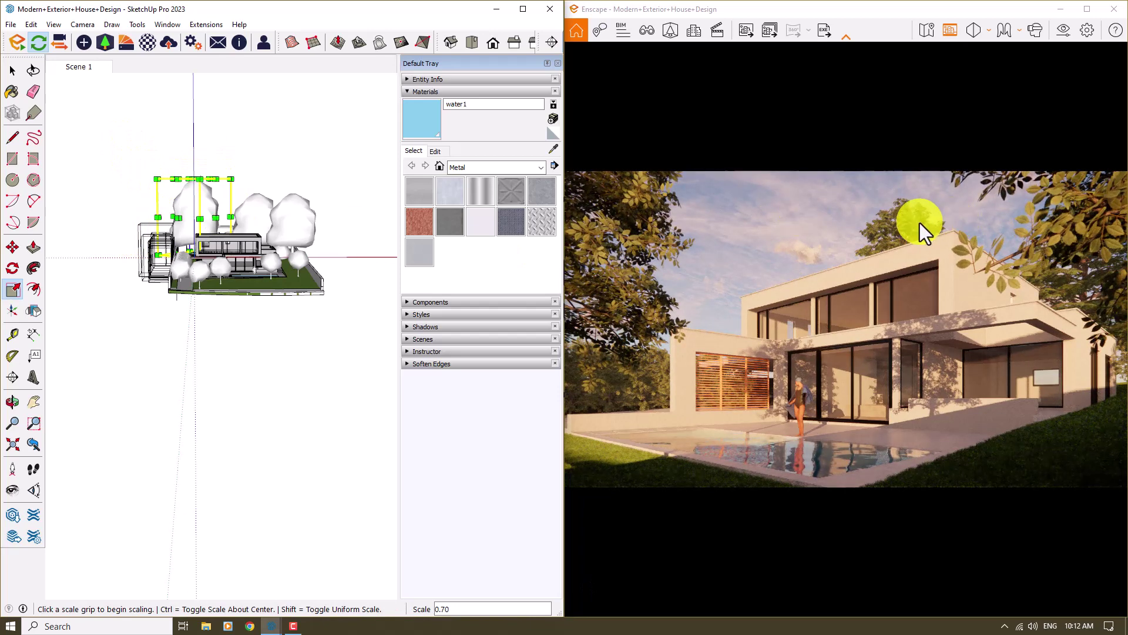
Orbit and zoom to an elevated close view of the house, pool and lawn trees
{"action": "scroll", "coordinate": [243, 319], "scroll_direction": "down", "scroll_amount": 4}
{"action": "middle_click_drag", "start_coordinate": [243, 320], "coordinate": [339, 427]}
{"action": "scroll", "coordinate": [322, 347], "scroll_direction": "up", "scroll_amount": 6}
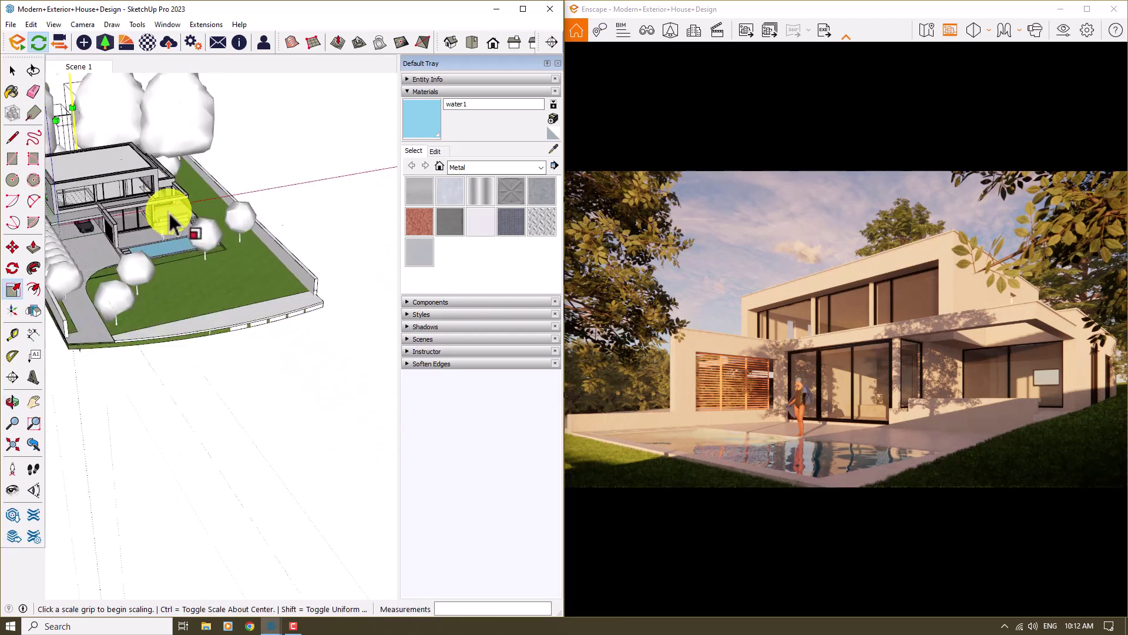
{"action": "scroll", "coordinate": [176, 223], "scroll_direction": "up", "scroll_amount": 3}
Select the tree beside the pool and move it slightly down-left
{"action": "left_click", "coordinate": [12, 70]}
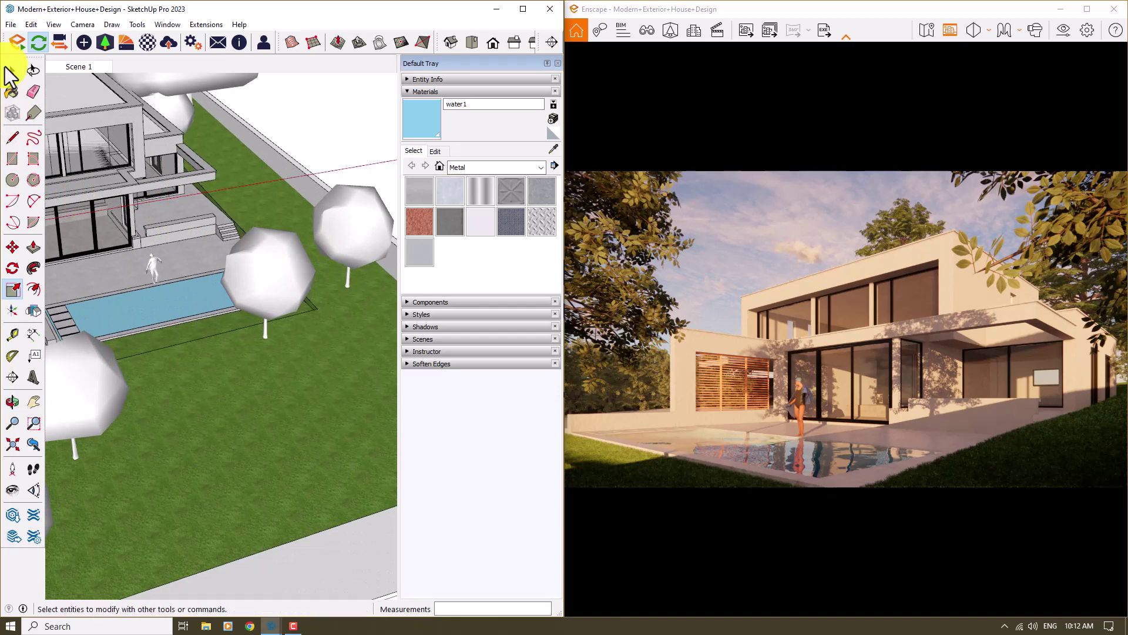
{"action": "left_click", "coordinate": [280, 281]}
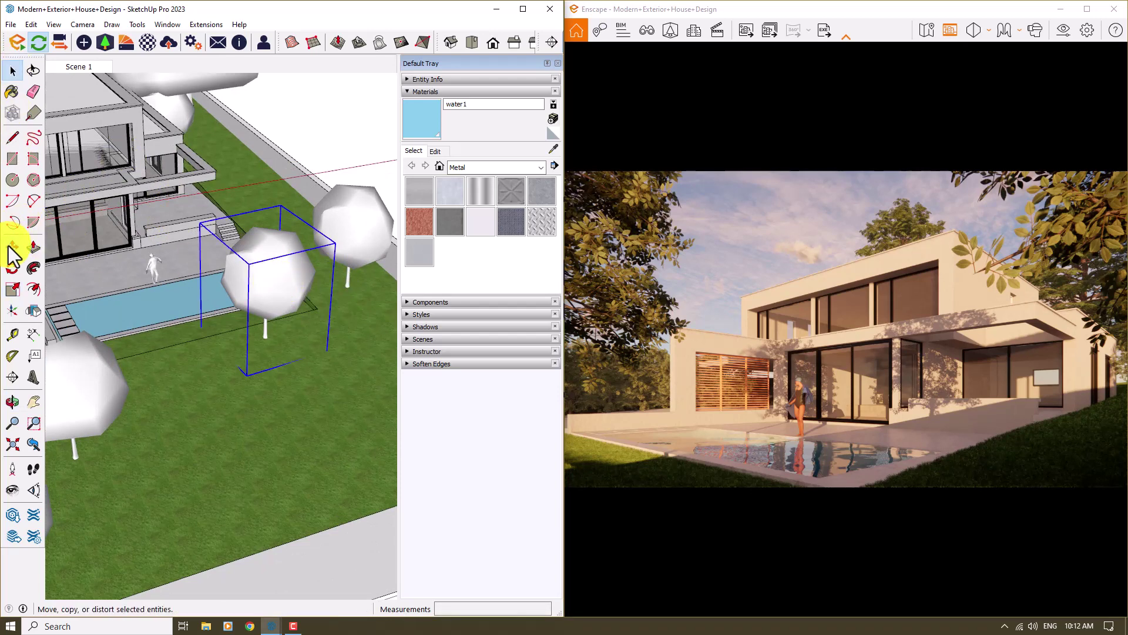
{"action": "left_click", "coordinate": [13, 246]}
{"action": "middle_click_drag", "start_coordinate": [290, 423], "coordinate": [213, 433]}
{"action": "scroll", "coordinate": [197, 394], "scroll_direction": "up", "scroll_amount": 2}
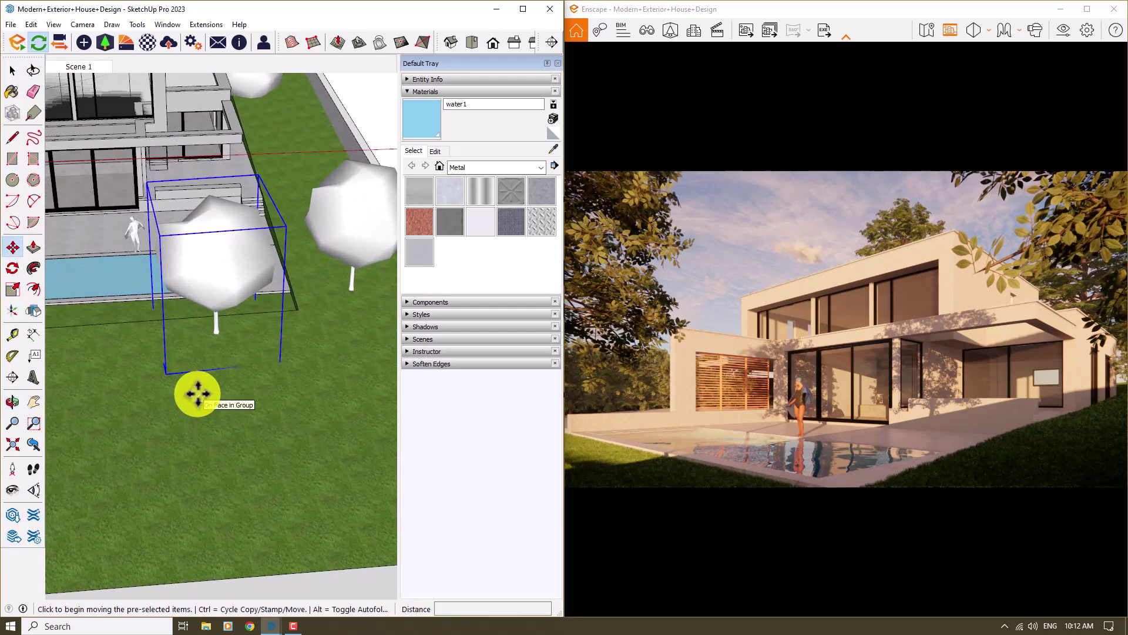
{"action": "left_click", "coordinate": [197, 393]}
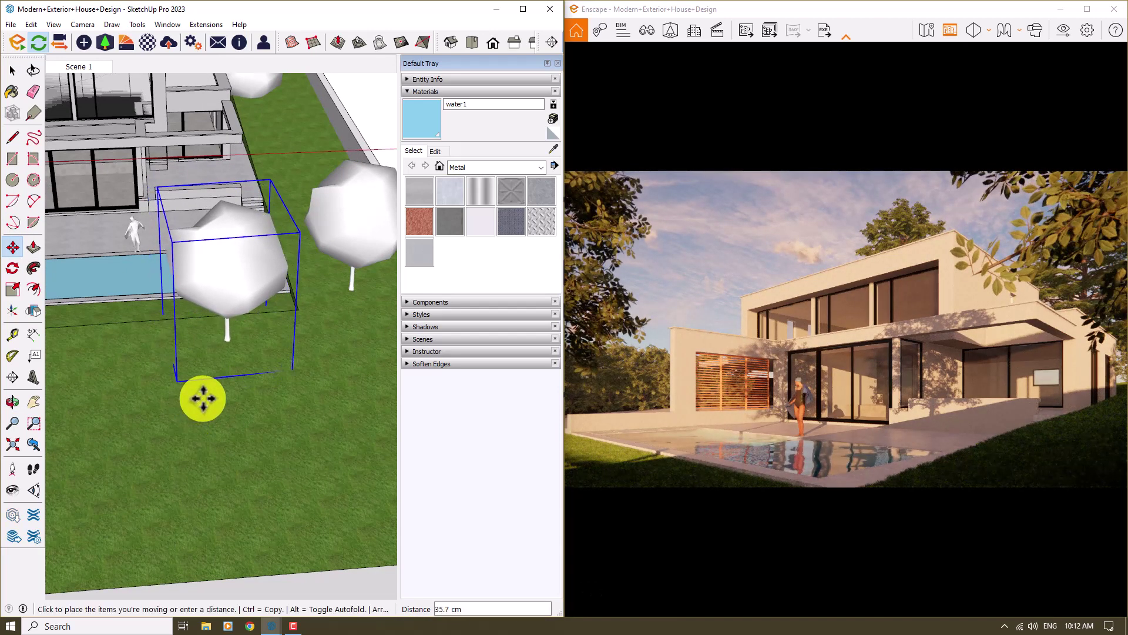
{"action": "left_click", "coordinate": [202, 399]}
Move the tree again from the wall edge, about 72.7 cm nearer the pool
{"action": "middle_click_drag", "start_coordinate": [212, 434], "coordinate": [105, 362]}
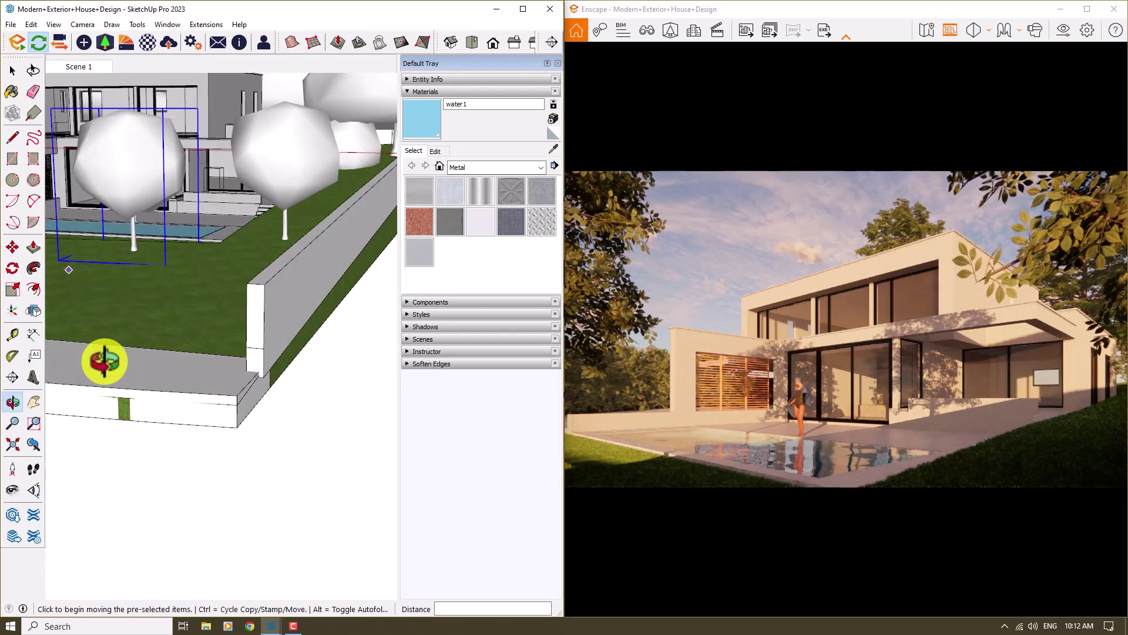
{"action": "scroll", "coordinate": [241, 282], "scroll_direction": "up", "scroll_amount": 5}
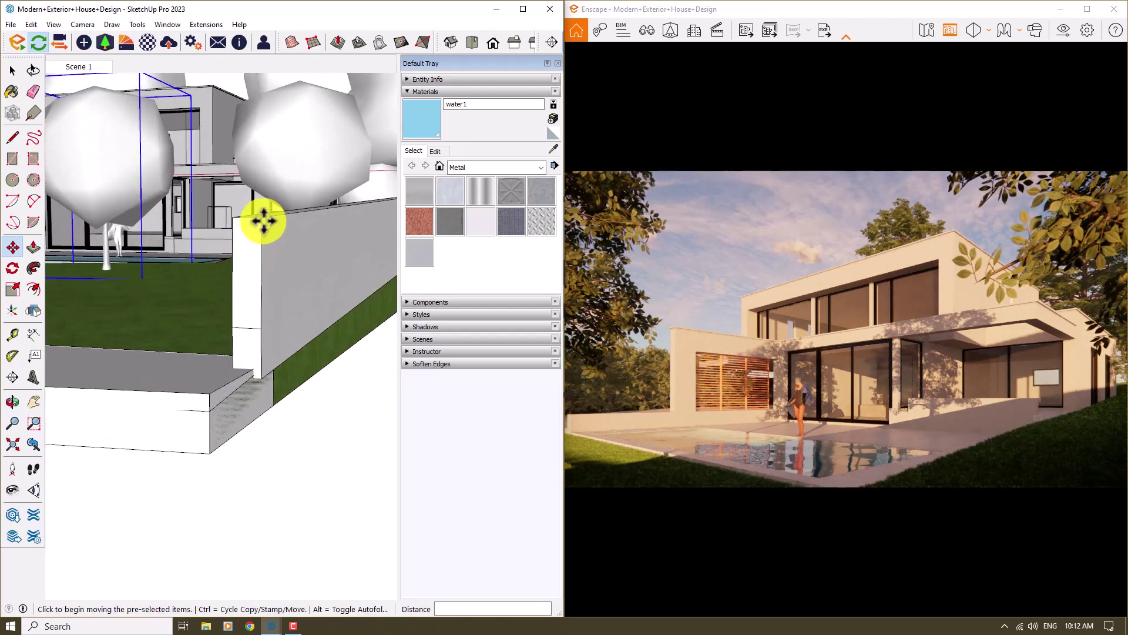
{"action": "left_click", "coordinate": [262, 227]}
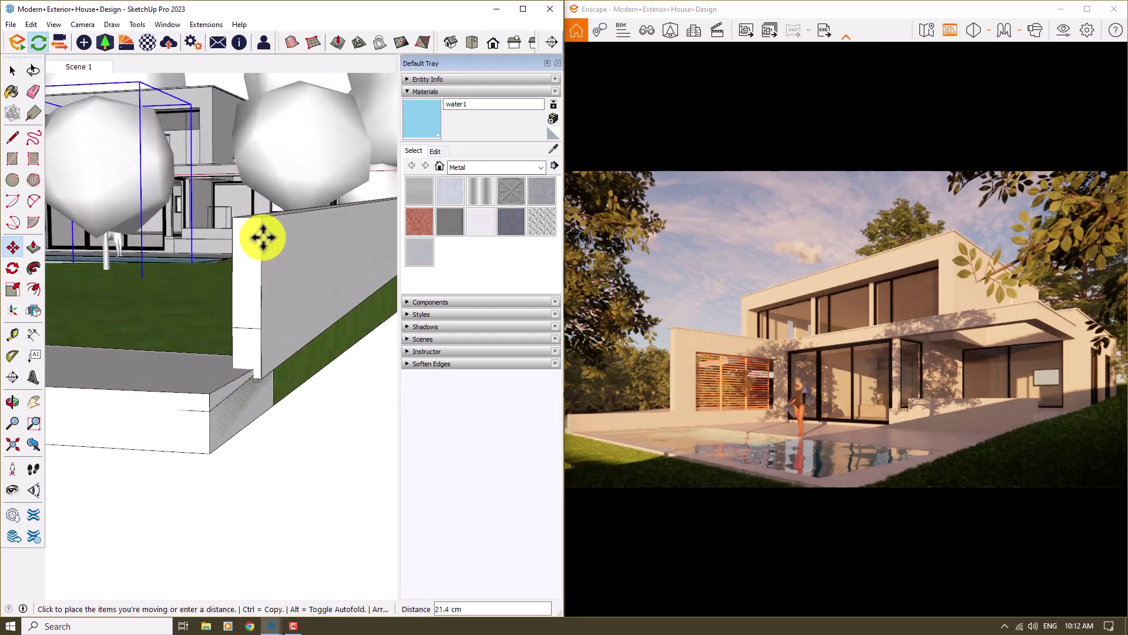
{"action": "left_click", "coordinate": [262, 268]}
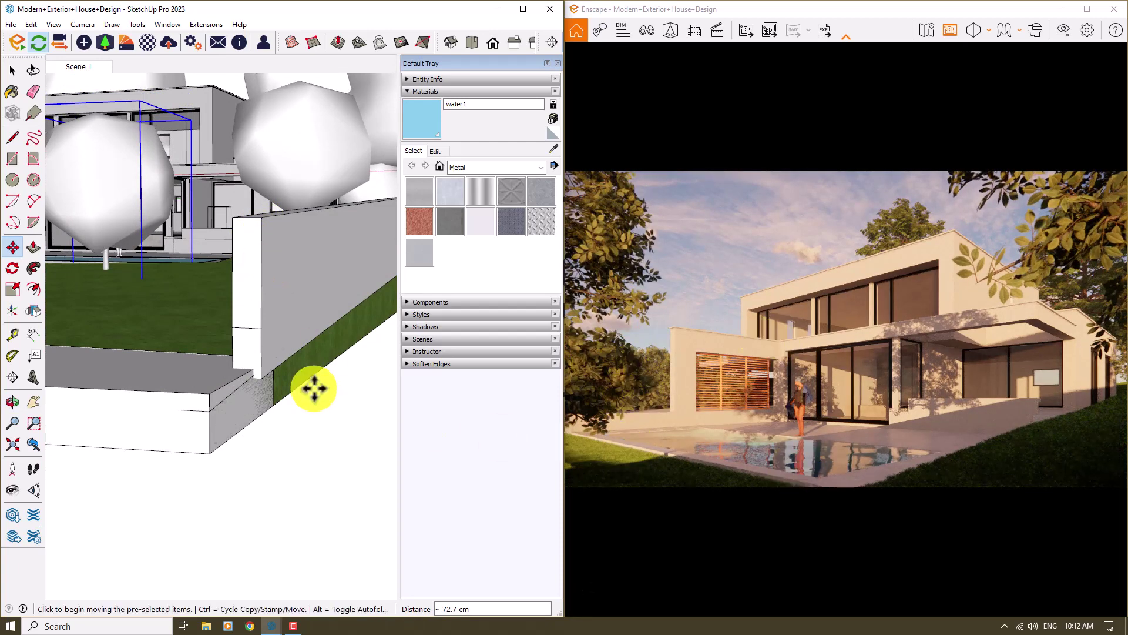
{"action": "scroll", "coordinate": [214, 398], "scroll_direction": "down", "scroll_amount": 5}
{"action": "scroll", "coordinate": [214, 252], "scroll_direction": "up", "scroll_amount": 3}
{"action": "key", "text": "space"}
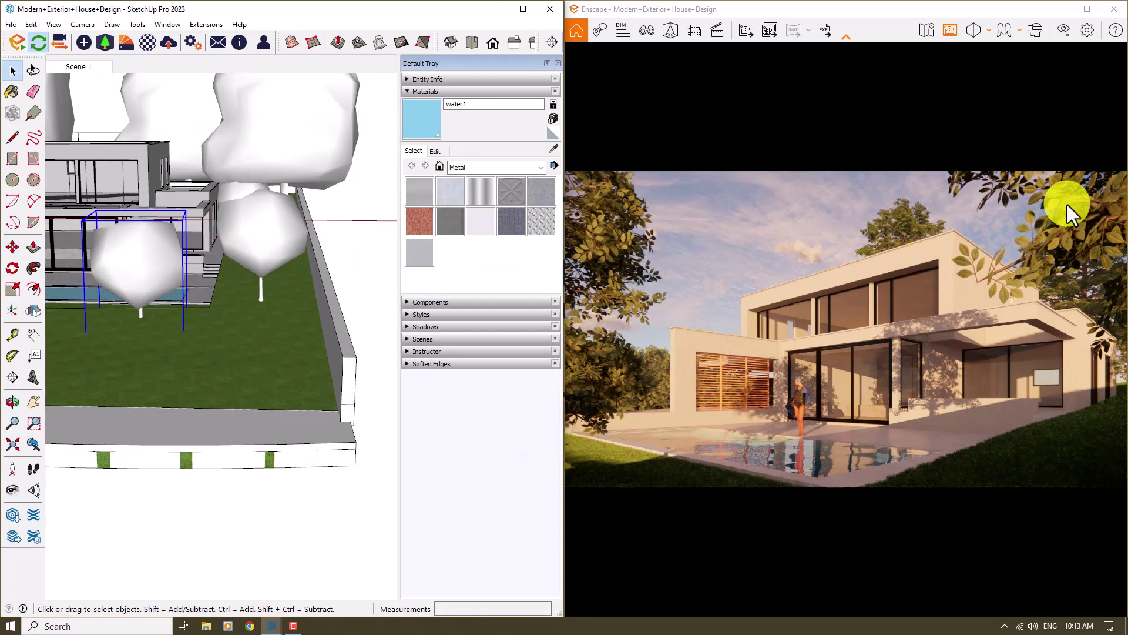
Scale the second lawn tree down to 0.86 of its size
{"action": "scroll", "coordinate": [295, 238], "scroll_direction": "up", "scroll_amount": 5}
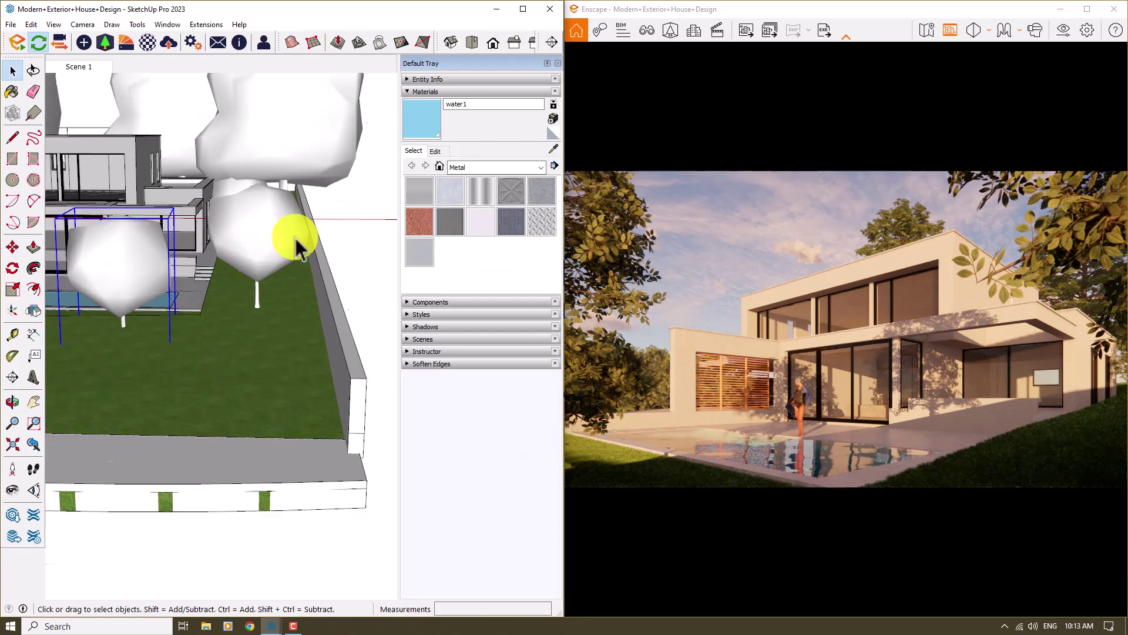
{"action": "left_click", "coordinate": [12, 288]}
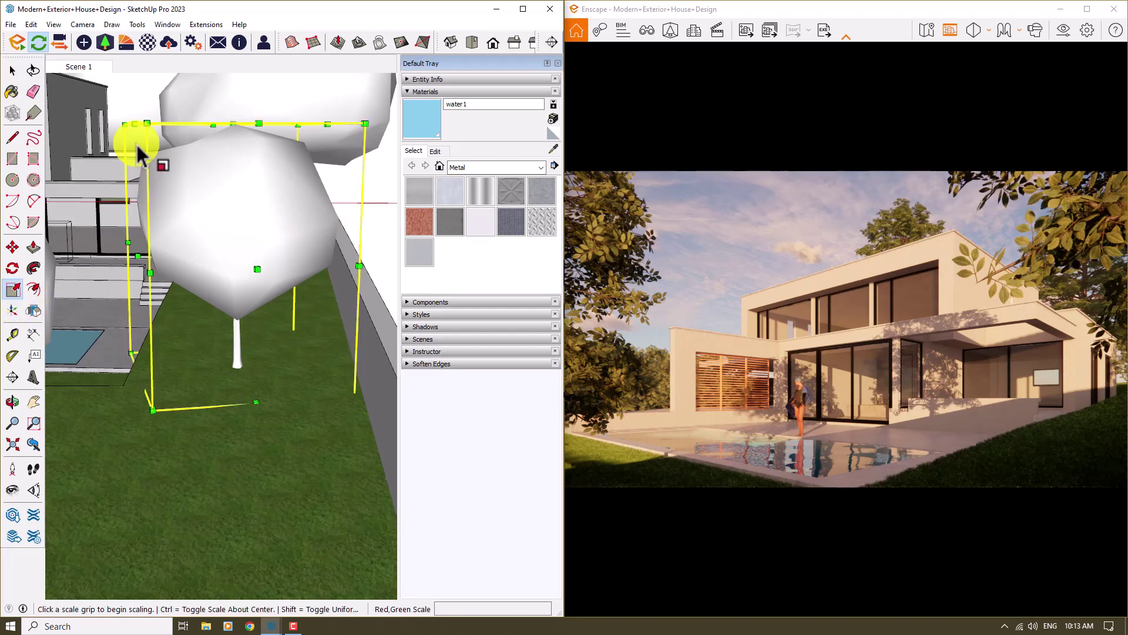
{"action": "left_click", "coordinate": [129, 142]}
{"action": "left_click", "coordinate": [154, 158]}
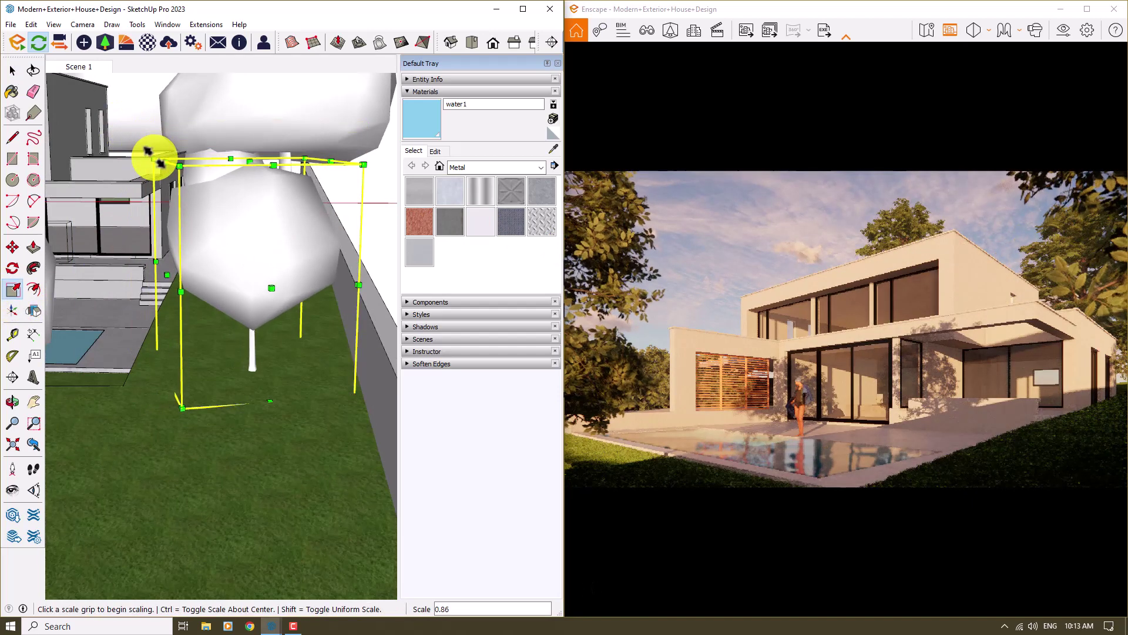
Move the tree about 109 cm down-left, then nudge it 16.4 cm along the red axis
{"action": "left_click", "coordinate": [13, 247]}
{"action": "left_click", "coordinate": [263, 371]}
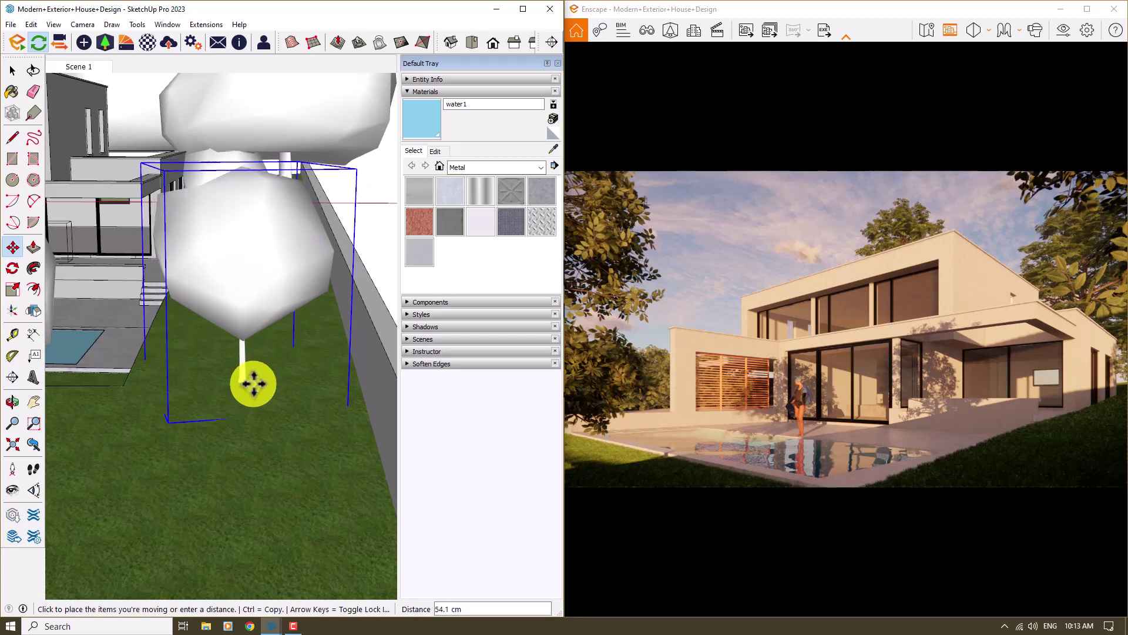
{"action": "left_click", "coordinate": [248, 388]}
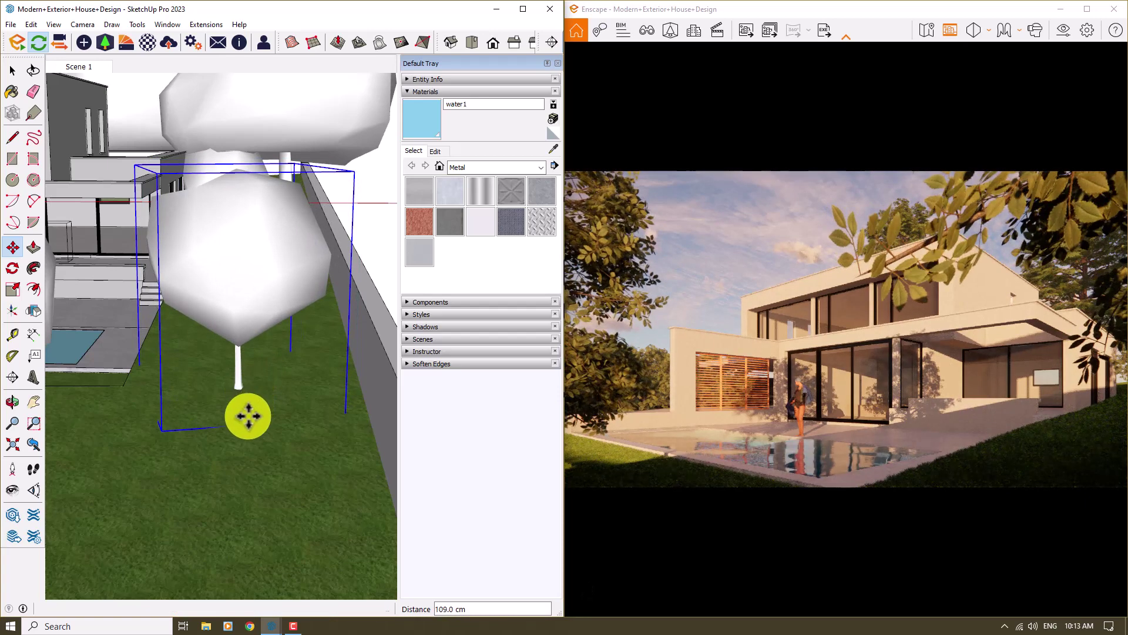
{"action": "left_click", "coordinate": [246, 413]}
{"action": "left_click", "coordinate": [264, 416]}
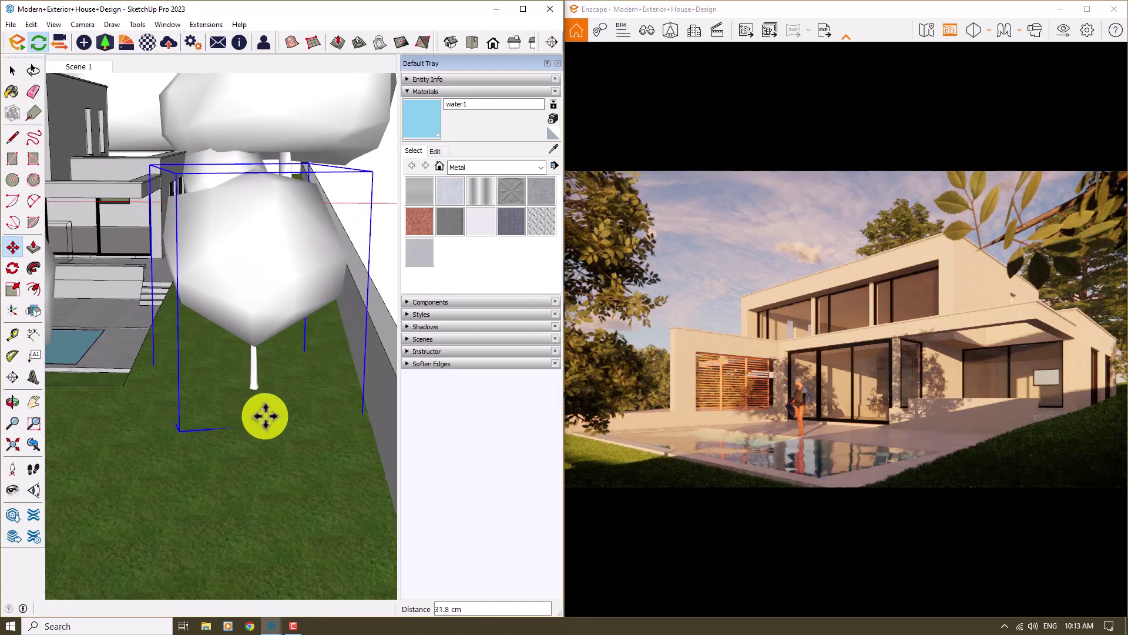
{"action": "left_click", "coordinate": [265, 416]}
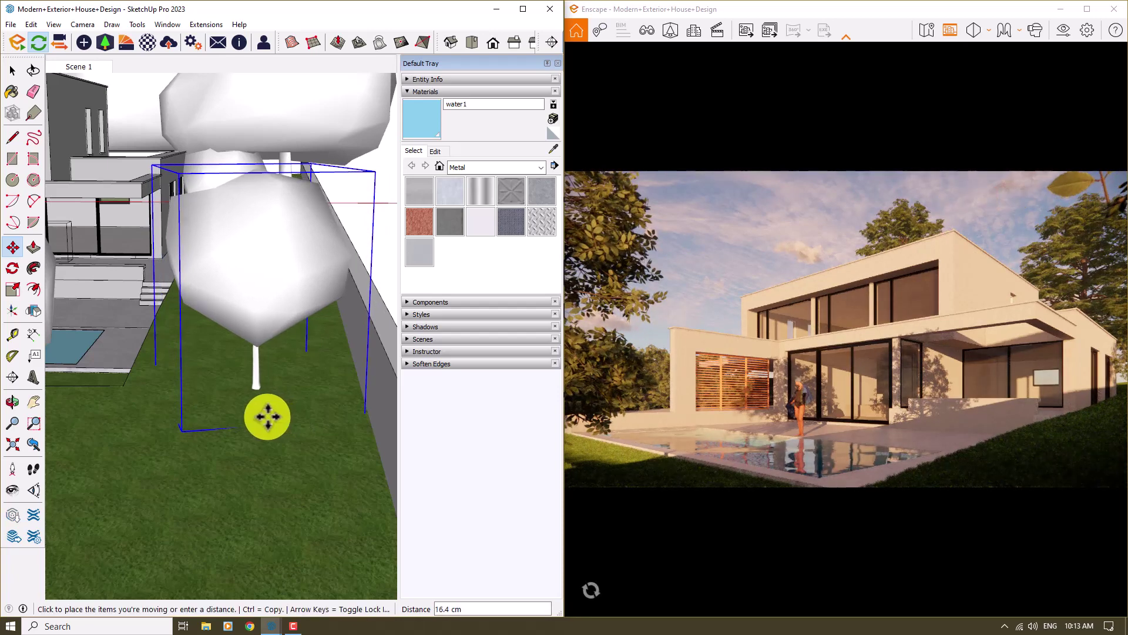
{"action": "left_click", "coordinate": [268, 416]}
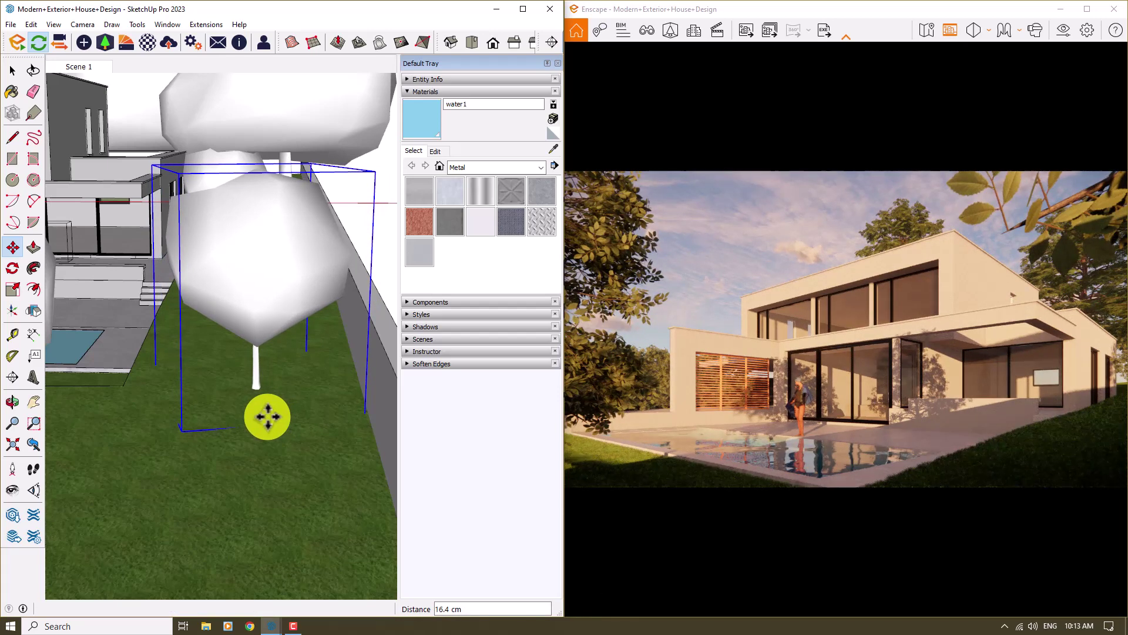
{"action": "scroll", "coordinate": [365, 365], "scroll_direction": "down", "scroll_amount": 6}
{"action": "key", "text": "space"}
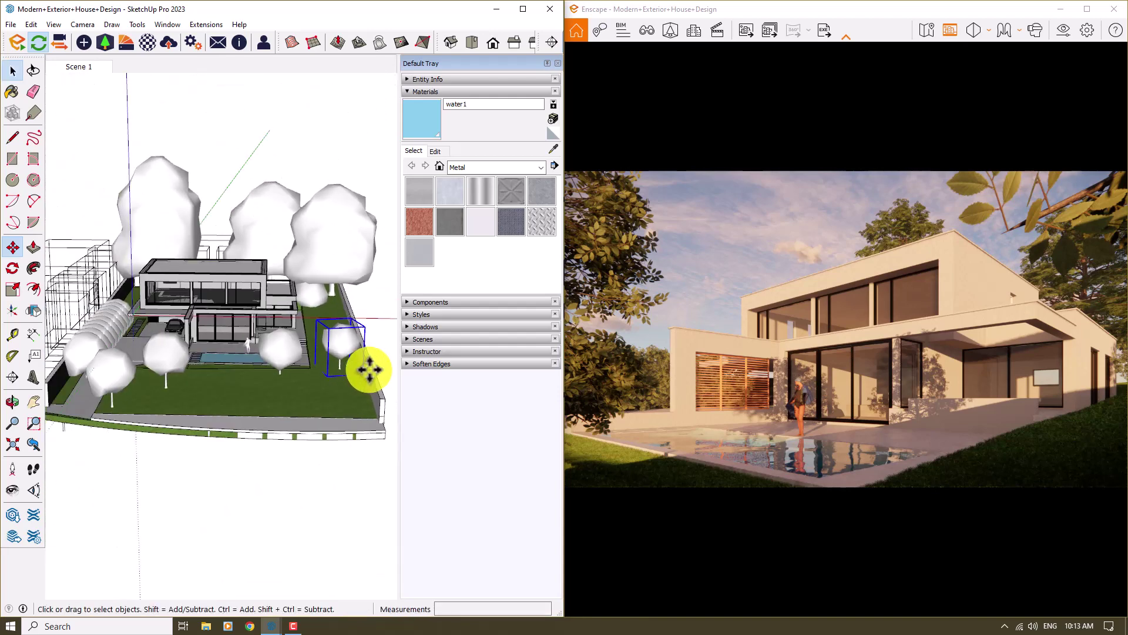
{"action": "scroll", "coordinate": [347, 354], "scroll_direction": "up", "scroll_amount": 4}
Open Enscape's Visual Settings and position the window so the model stays visible
{"action": "left_click", "coordinate": [1062, 38]}
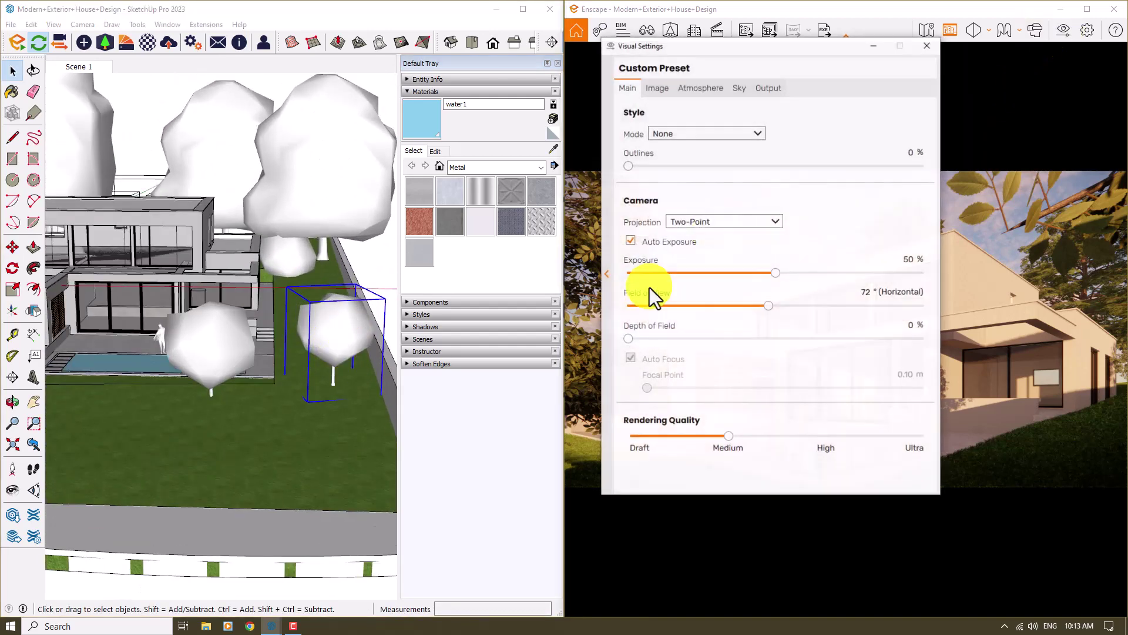
{"action": "left_click_drag", "start_coordinate": [751, 44], "coordinate": [372, 59]}
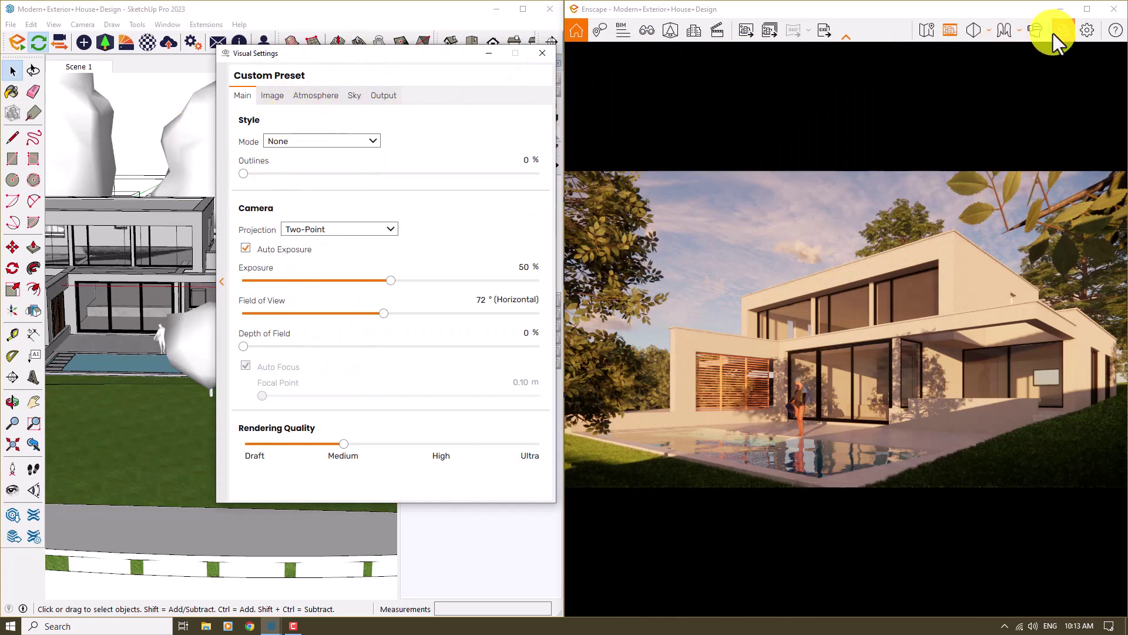
{"action": "mouse_move", "coordinate": [411, 58]}
{"action": "left_mouse_down"}
{"action": "mouse_move", "coordinate": [531, 122]}
{"action": "mouse_move", "coordinate": [563, 65]}
{"action": "left_mouse_up"}
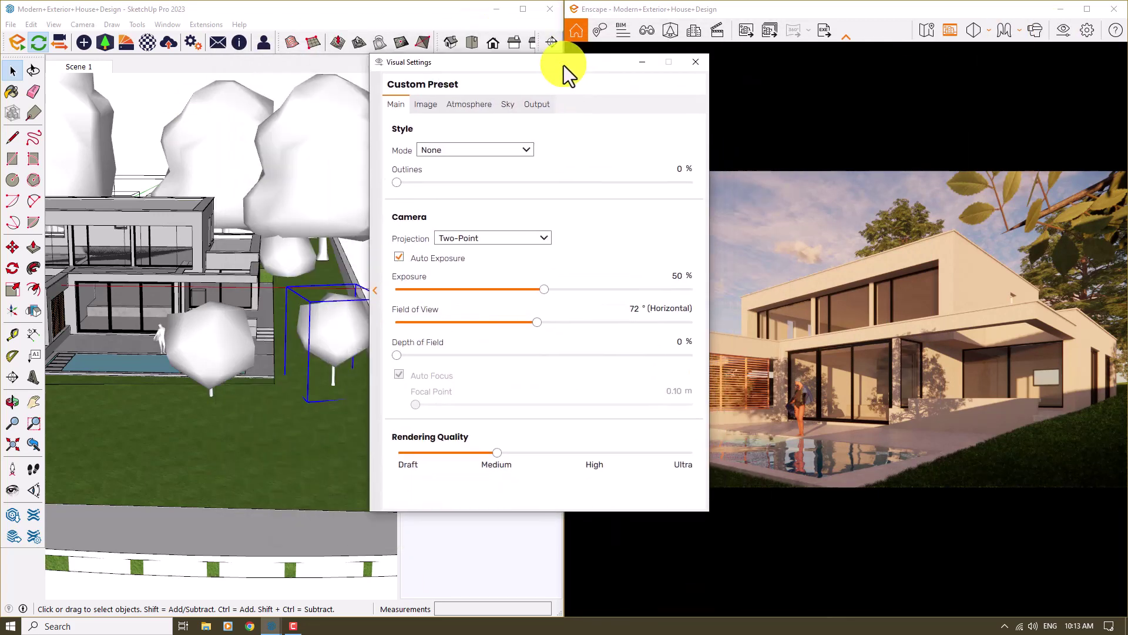
In the Sky settings, try the Mountains and White Cubes horizons, then settle on White Ground
{"action": "left_click", "coordinate": [509, 100]}
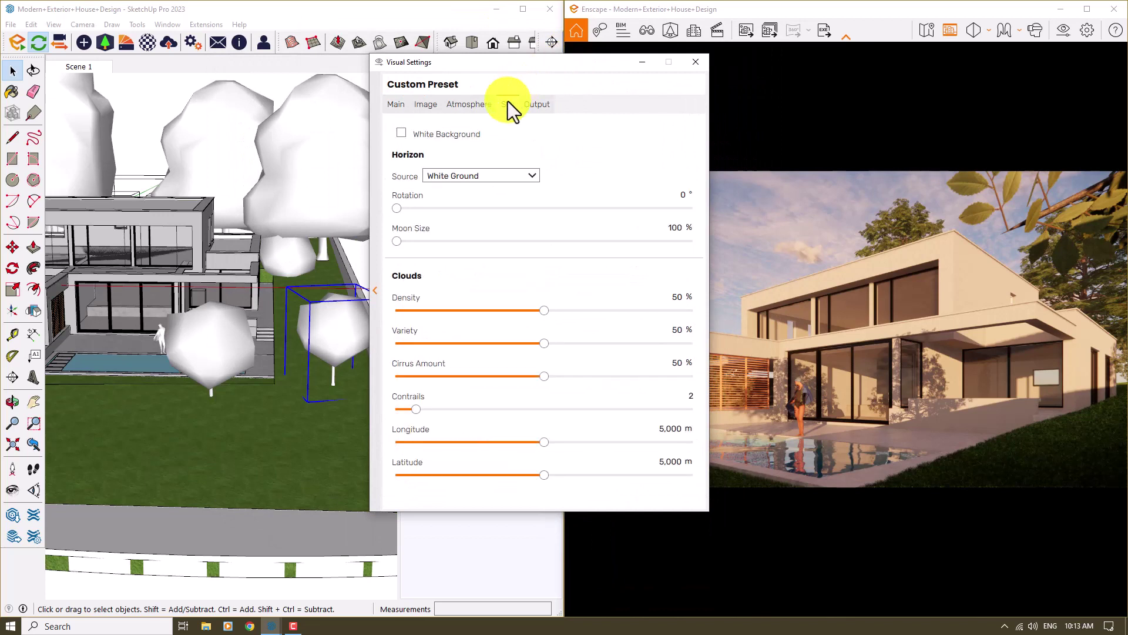
{"action": "left_click", "coordinate": [481, 176]}
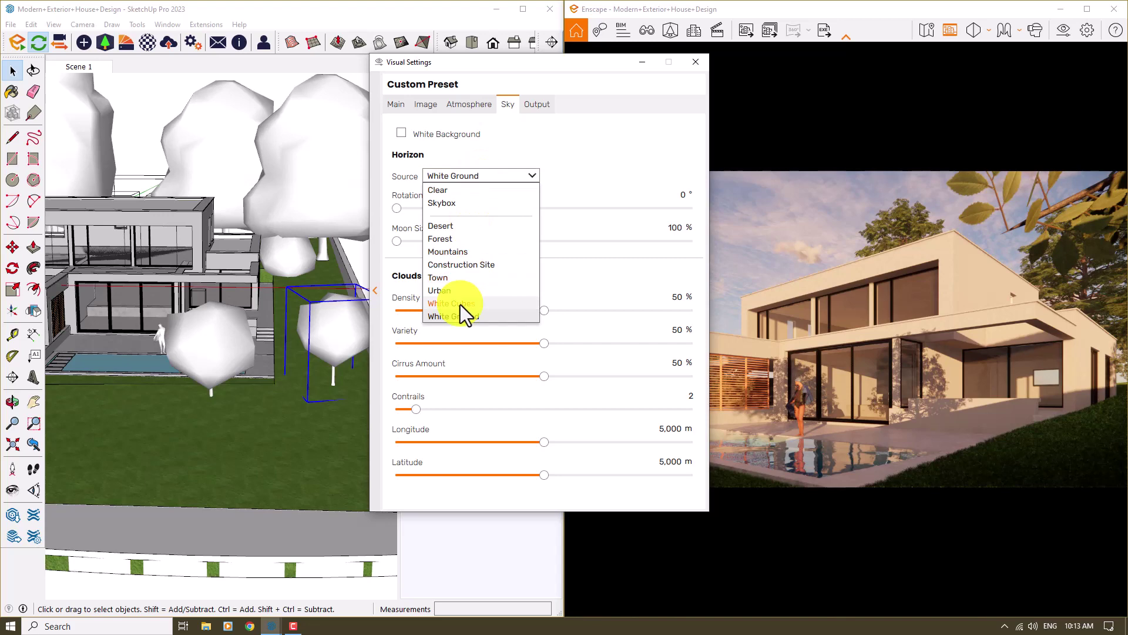
{"action": "left_click", "coordinate": [464, 256]}
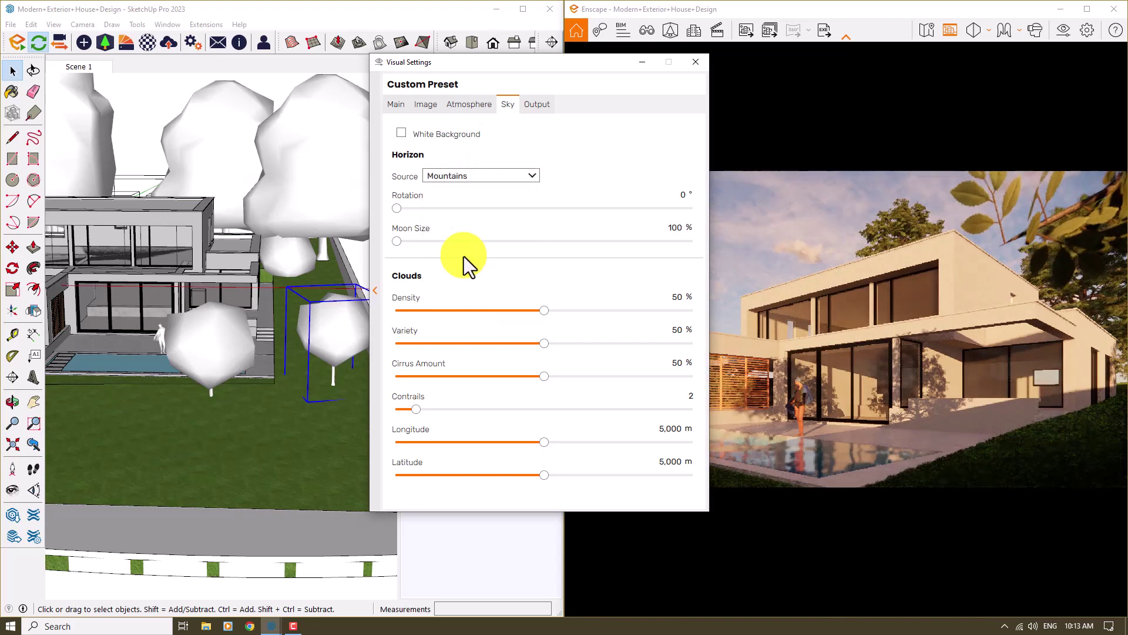
{"action": "left_click", "coordinate": [478, 177]}
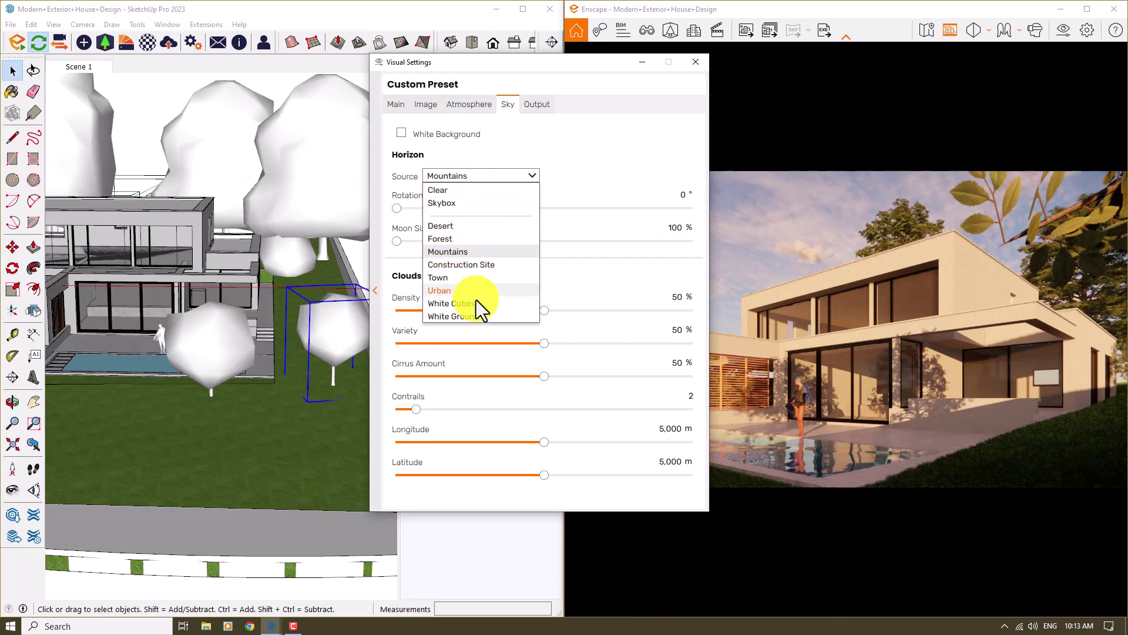
{"action": "left_click", "coordinate": [476, 288]}
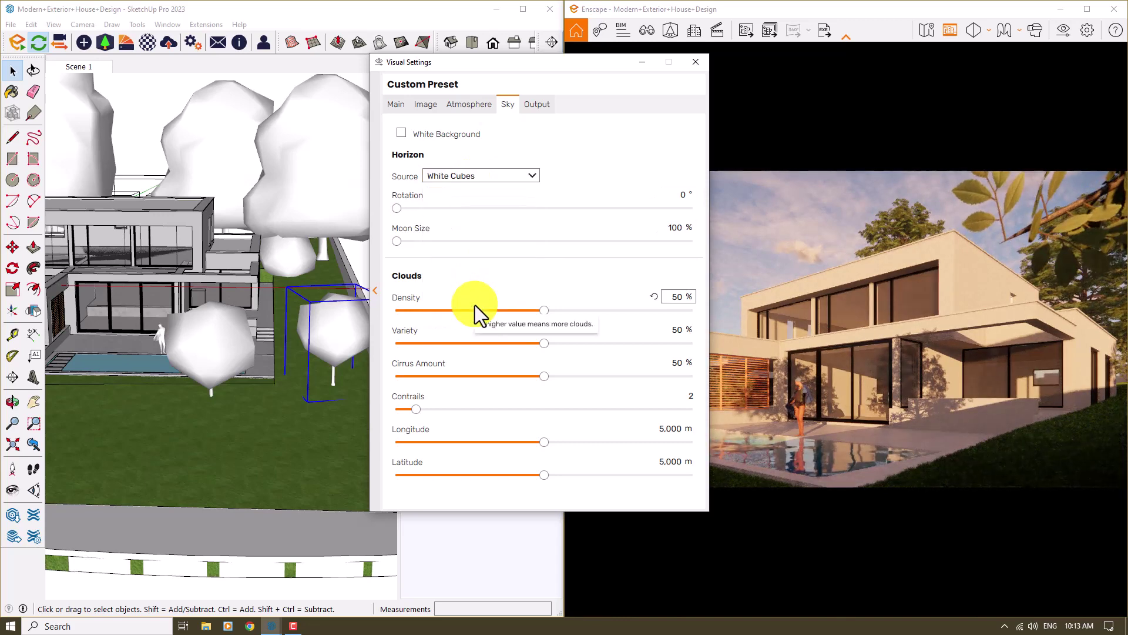
{"action": "left_click", "coordinate": [446, 178]}
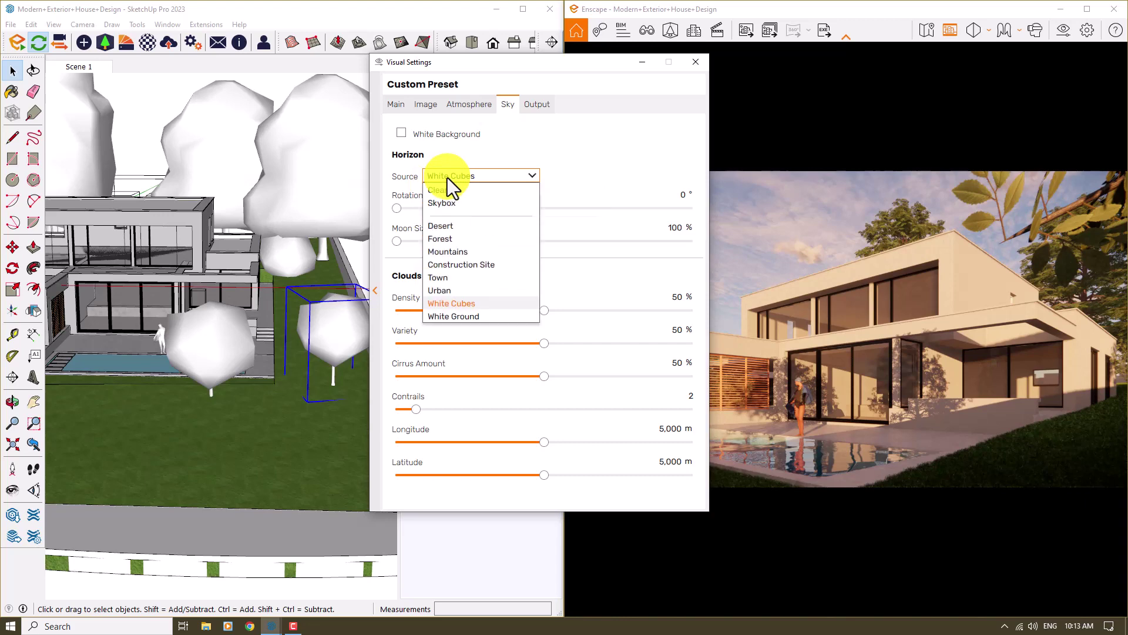
{"action": "left_click", "coordinate": [460, 315]}
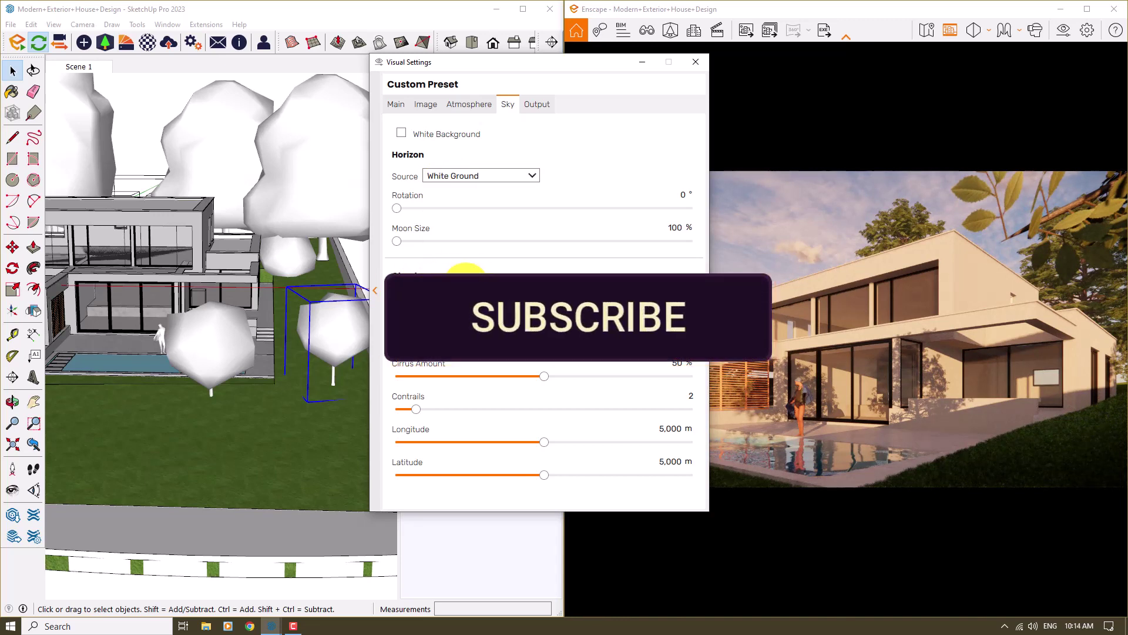
{"action": "left_click_drag", "start_coordinate": [566, 65], "coordinate": [498, 74]}
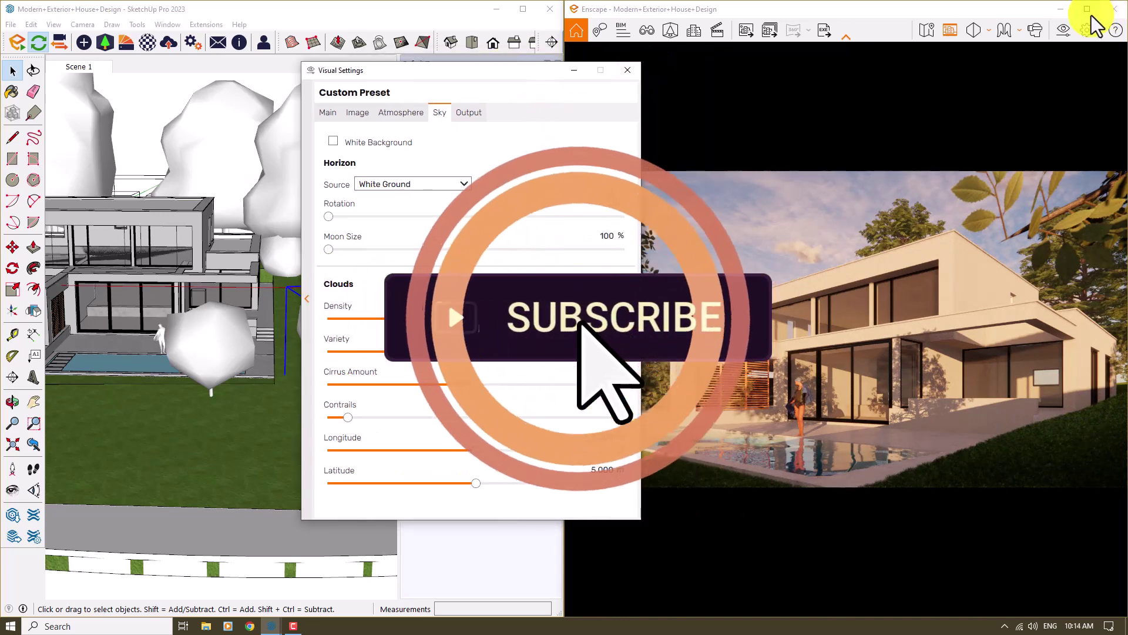
Maximize the render window and set cloud density, variety, cirrus and contrails to 0%
{"action": "left_click", "coordinate": [1087, 10]}
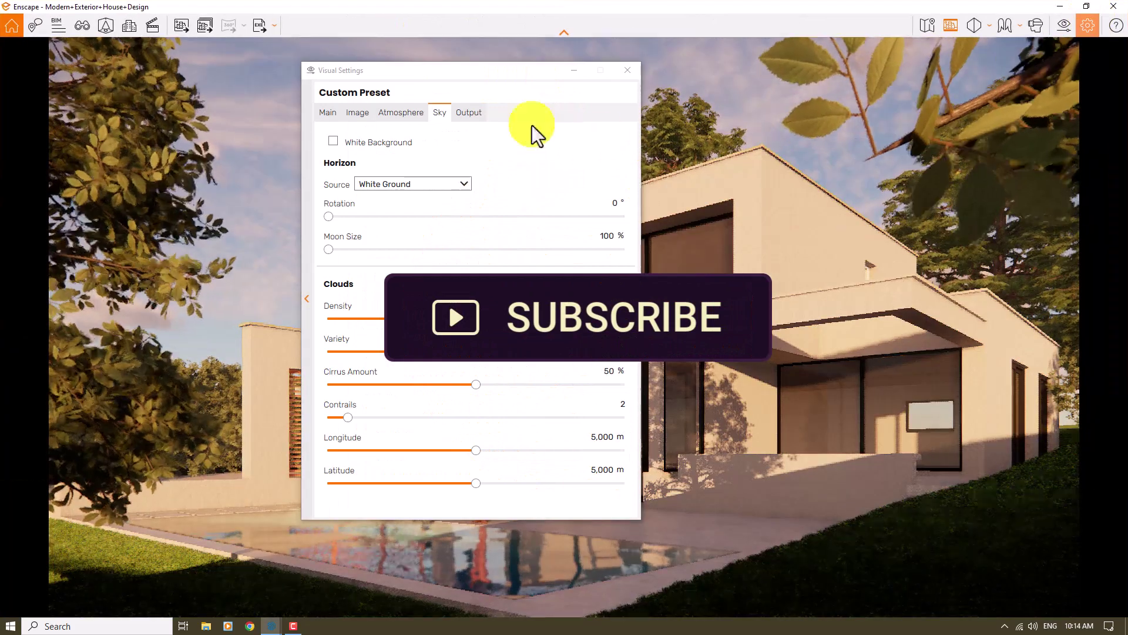
{"action": "left_click_drag", "start_coordinate": [497, 76], "coordinate": [934, 76]}
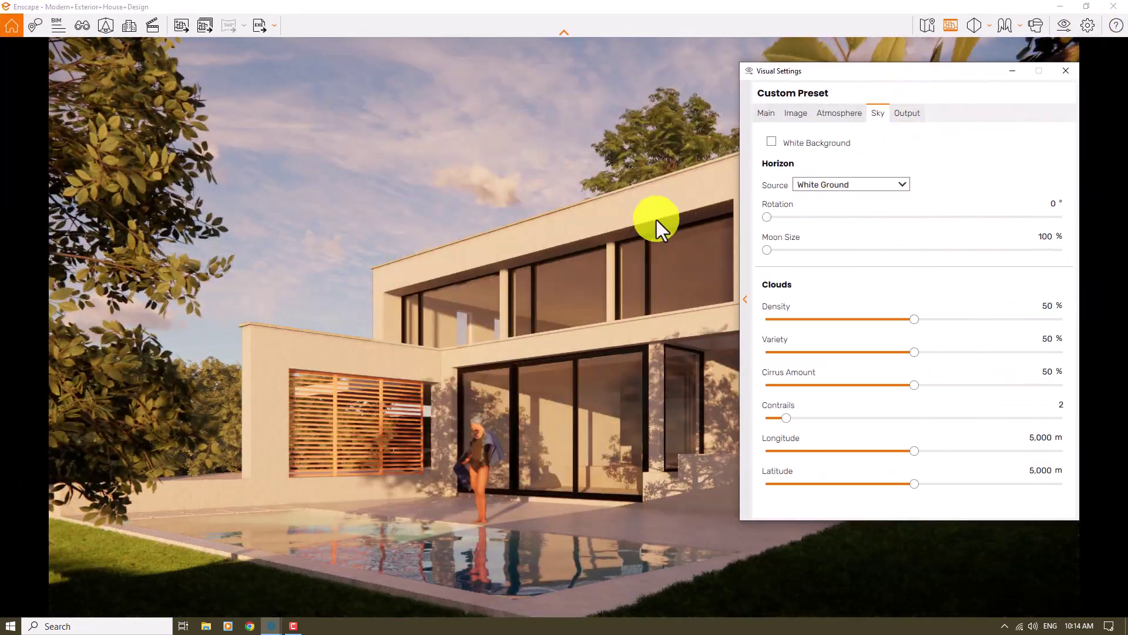
{"action": "left_click_drag", "start_coordinate": [914, 318], "coordinate": [908, 319]}
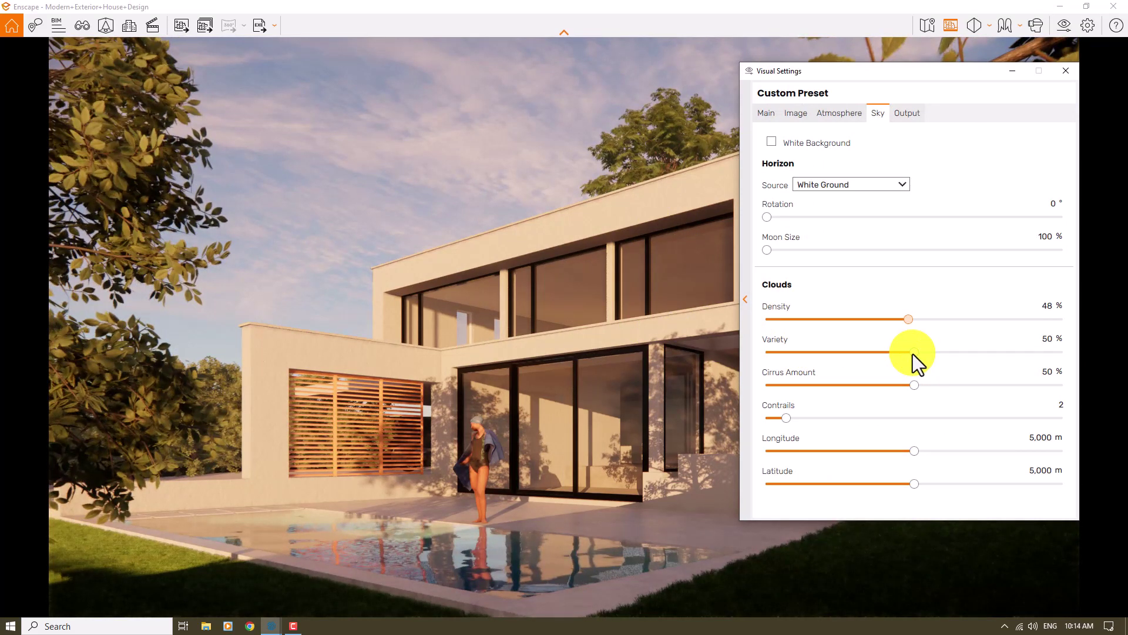
{"action": "left_click_drag", "start_coordinate": [912, 353], "coordinate": [676, 354]}
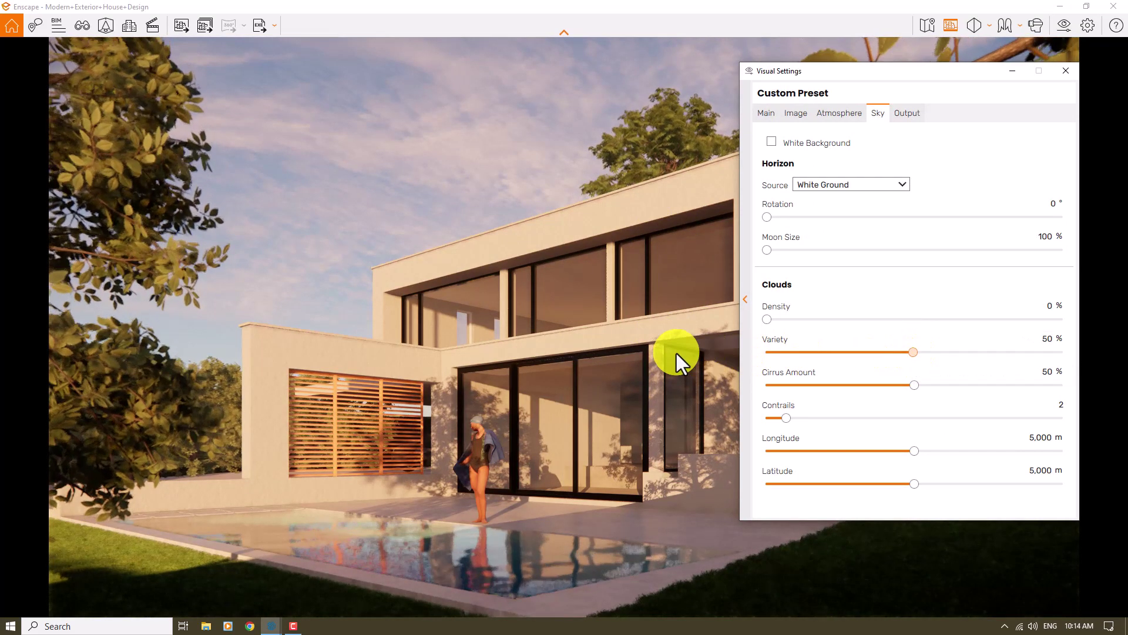
{"action": "key", "text": "Home"}
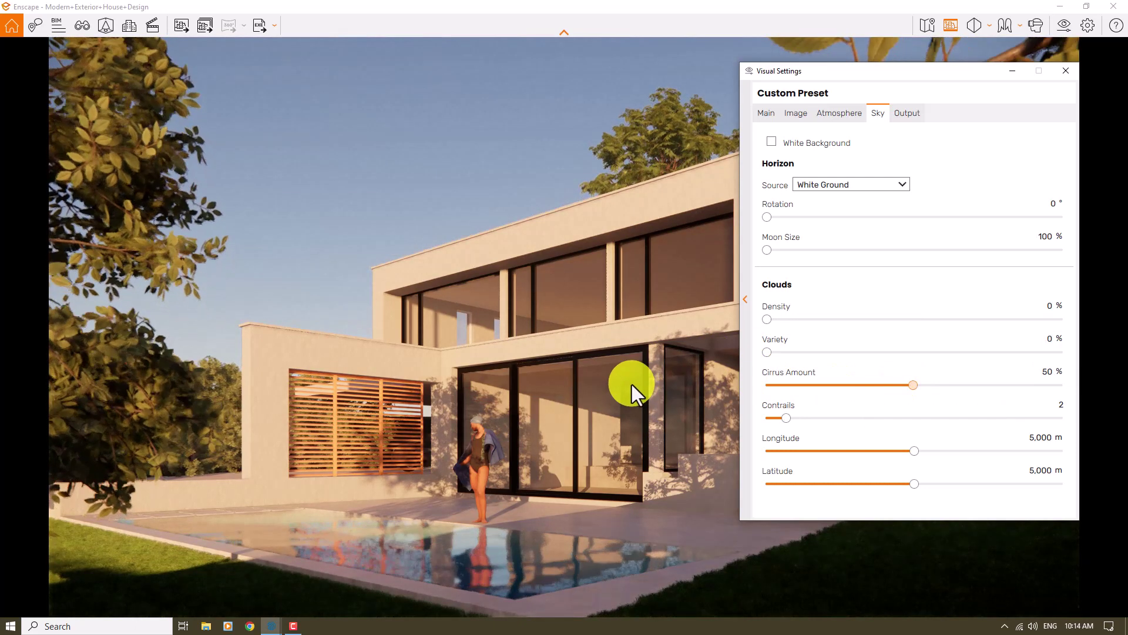
{"action": "key", "text": "Home"}
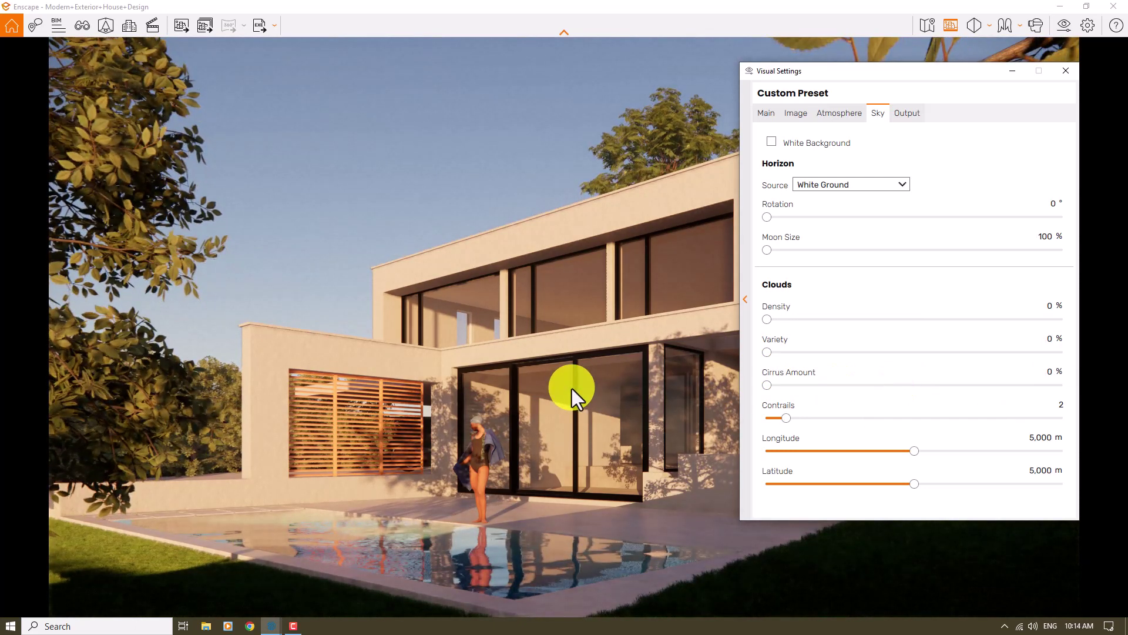
{"action": "left_click_drag", "start_coordinate": [785, 421], "coordinate": [679, 415]}
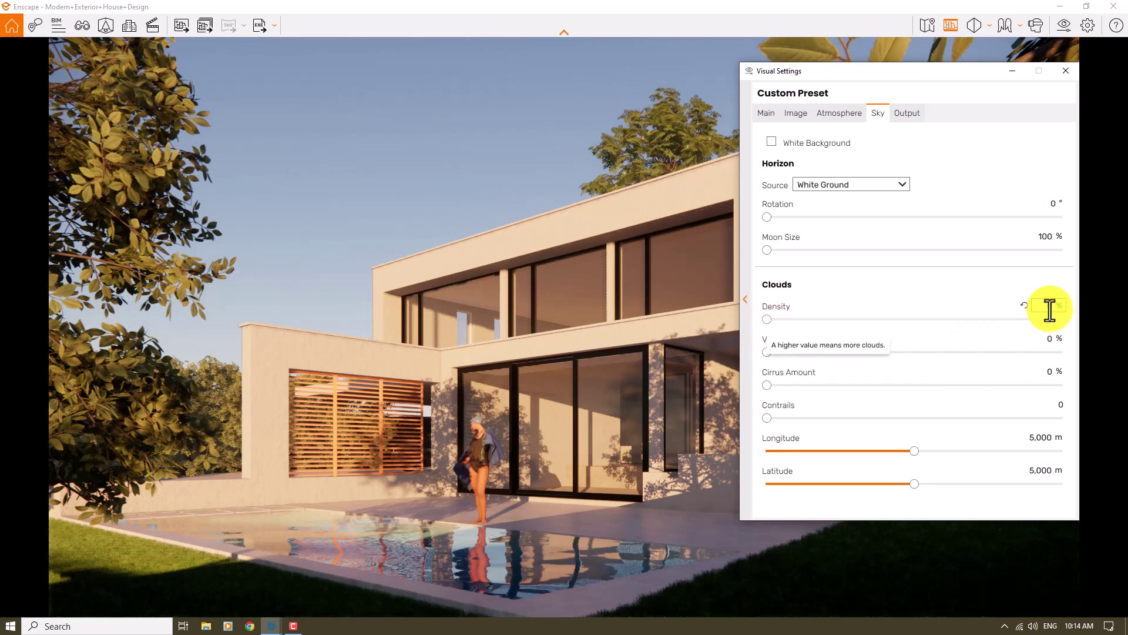
{"action": "left_click", "coordinate": [841, 113]}
Turn fog intensity down to 0% and set sun brightness to 76%
{"action": "left_click_drag", "start_coordinate": [786, 172], "coordinate": [780, 172]}
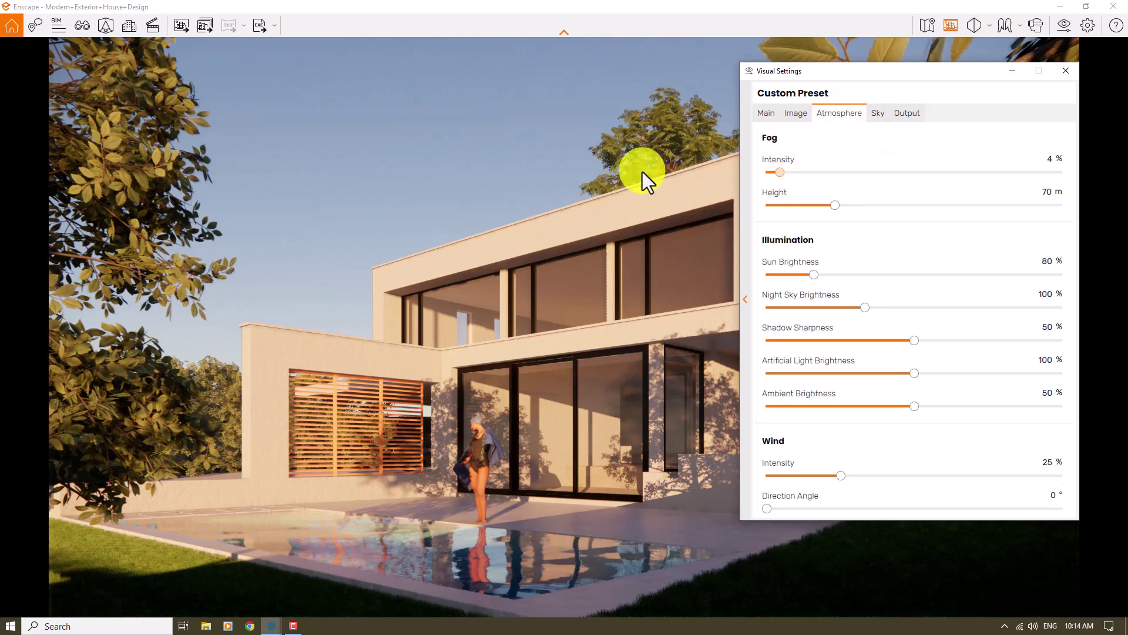
{"action": "mouse_move", "coordinate": [814, 277]}
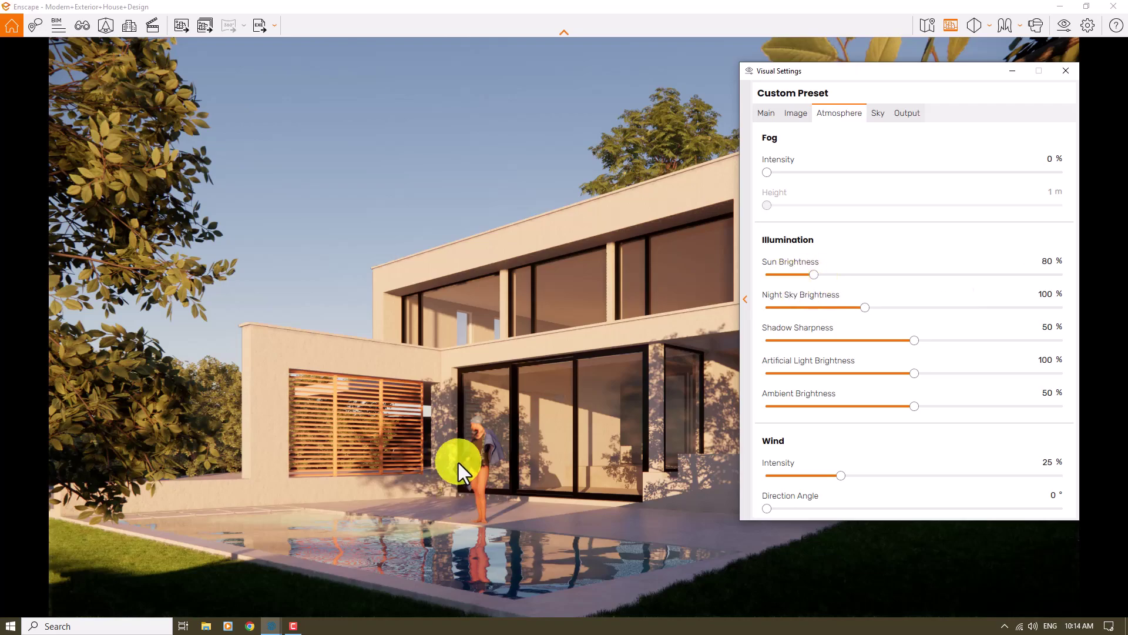
{"action": "left_click", "coordinate": [820, 277]}
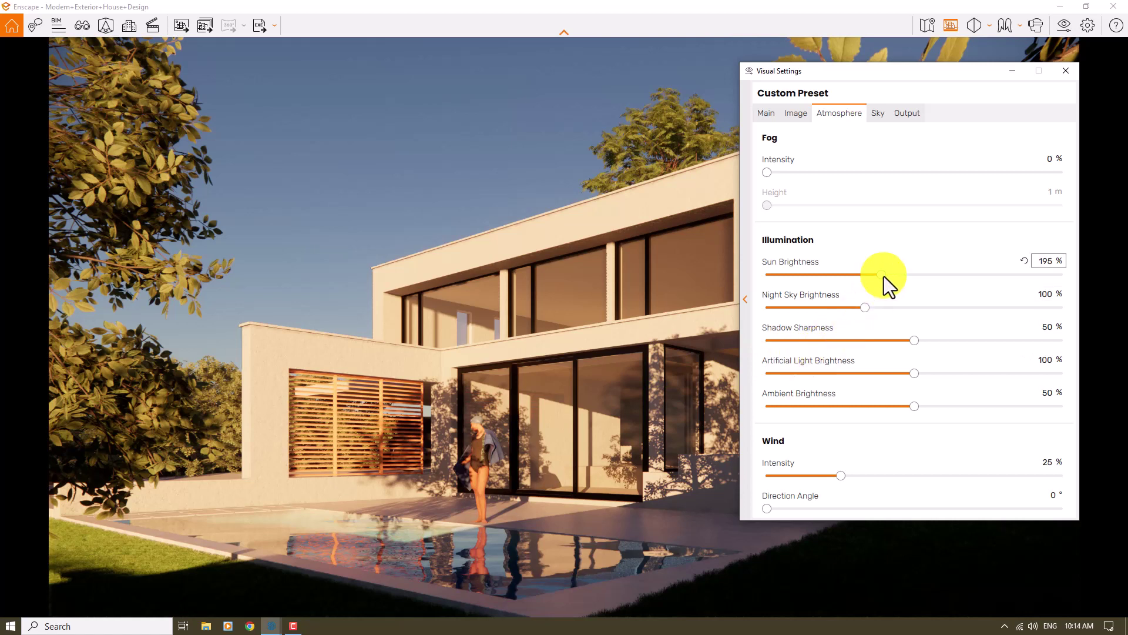
{"action": "mouse_move", "coordinate": [884, 276]}
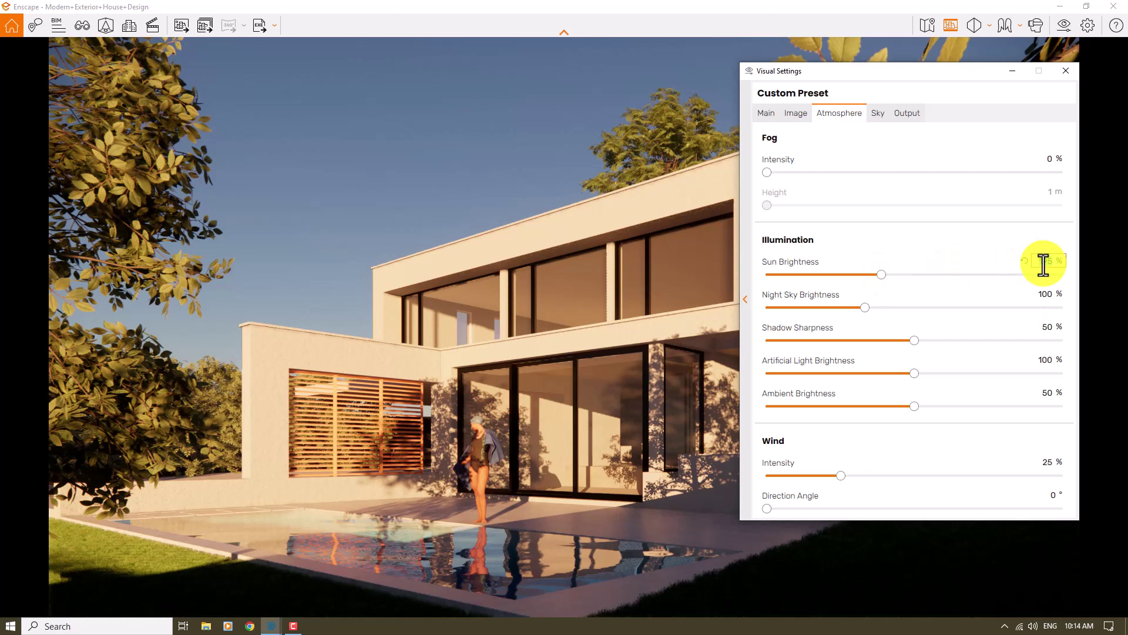
{"action": "type", "text": "1"}
{"action": "key", "text": "Return"}
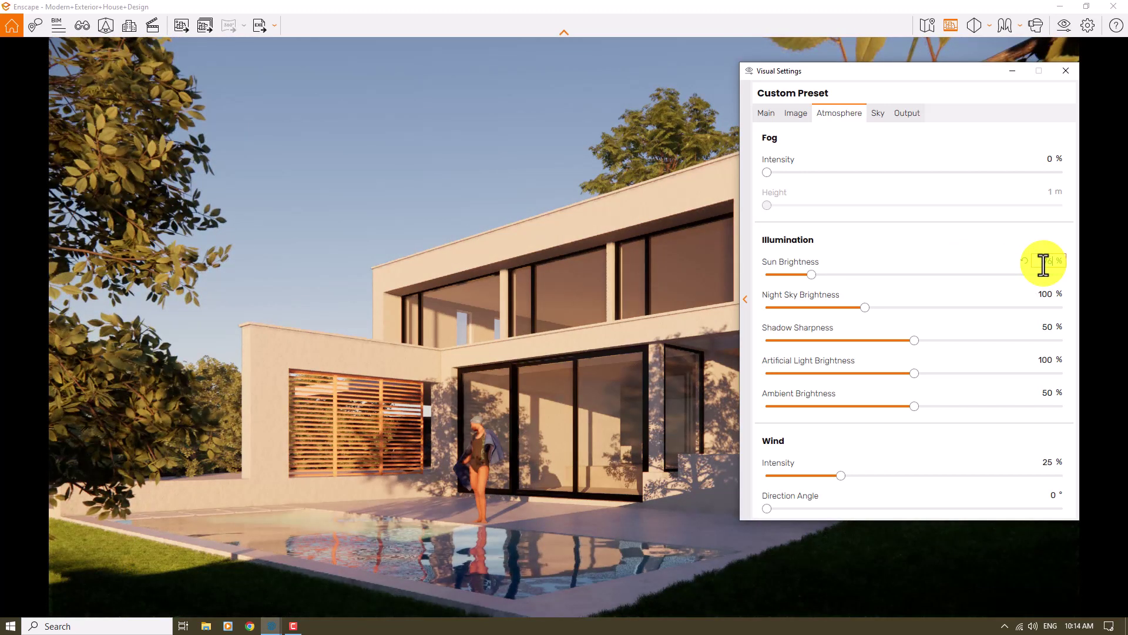
{"action": "left_click", "coordinate": [1043, 263]}
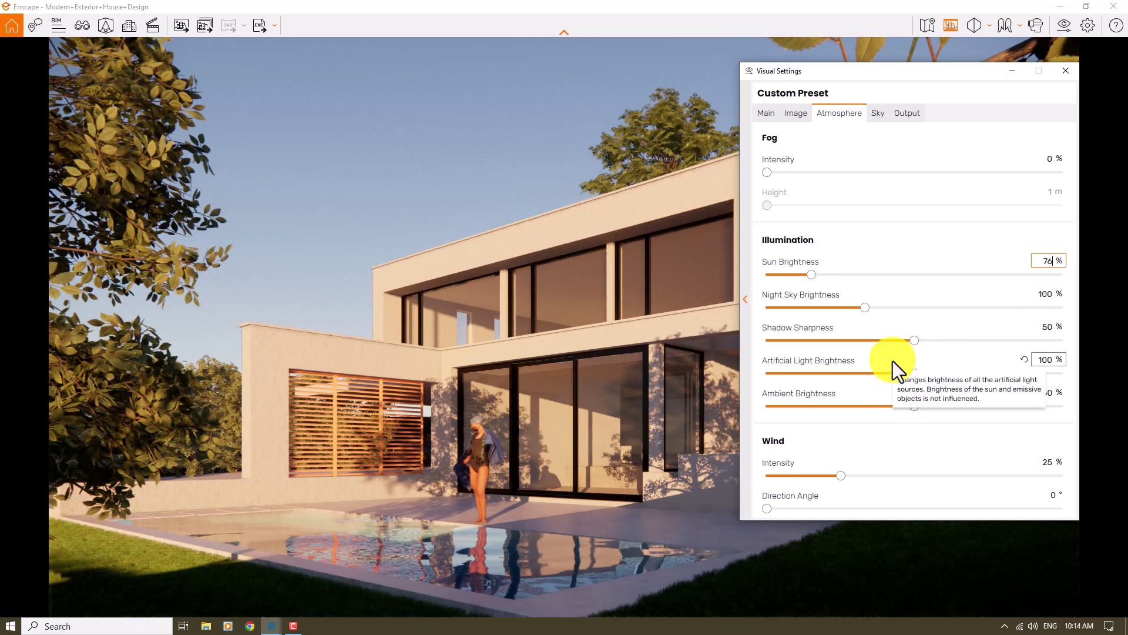
Increase the Shadow Sharpness slider to make the shadows crisper
{"action": "left_click_drag", "start_coordinate": [900, 69], "coordinate": [909, 45]}
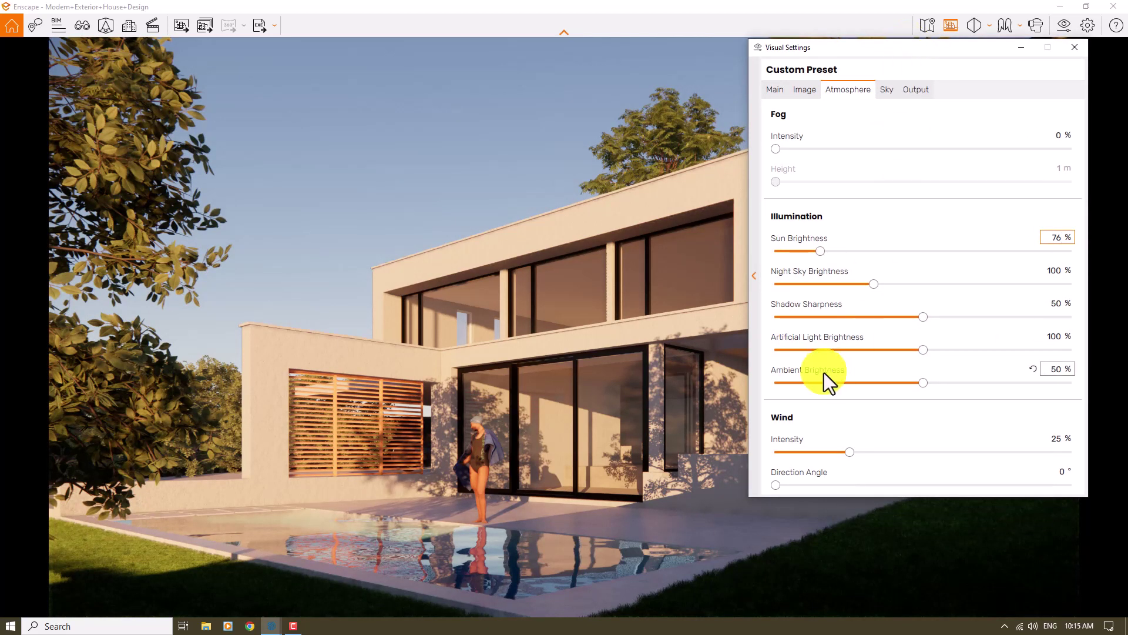
{"action": "left_click_drag", "start_coordinate": [619, 428], "coordinate": [619, 430]}
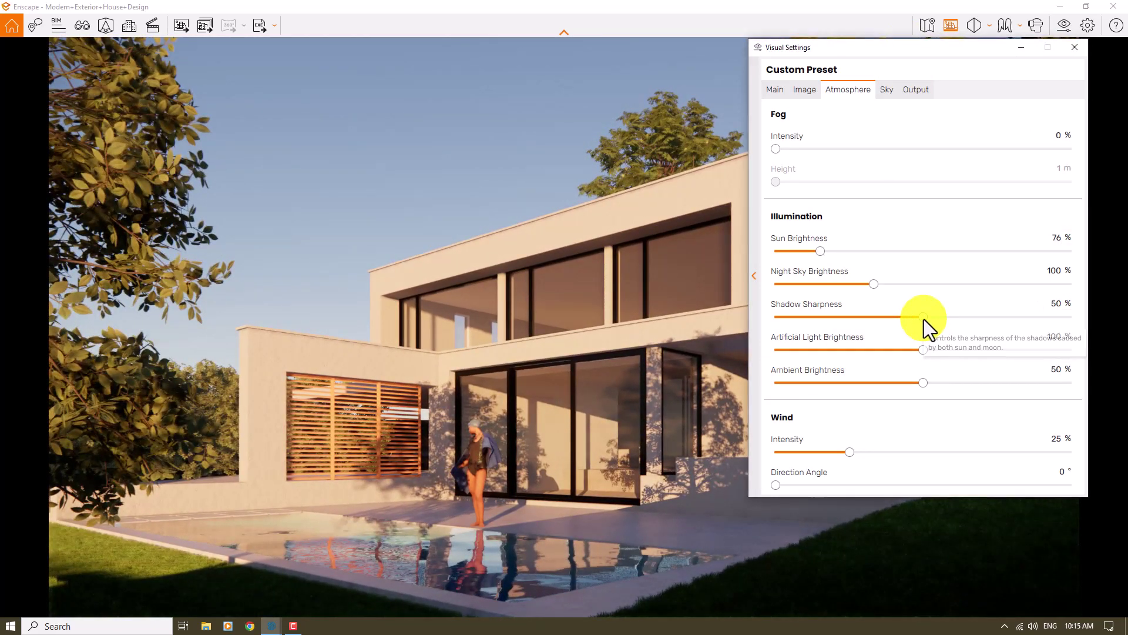
{"action": "left_click_drag", "start_coordinate": [924, 317], "coordinate": [935, 317]}
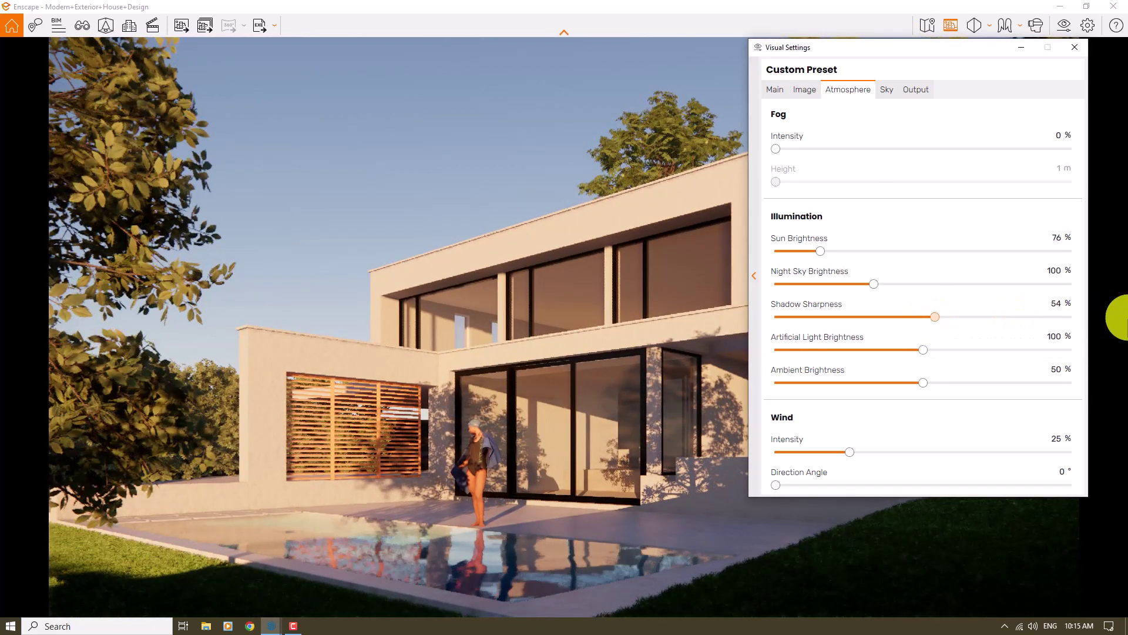
{"action": "key", "text": "End"}
Set shadow sharpness to 44%
{"action": "left_click", "coordinate": [579, 434]}
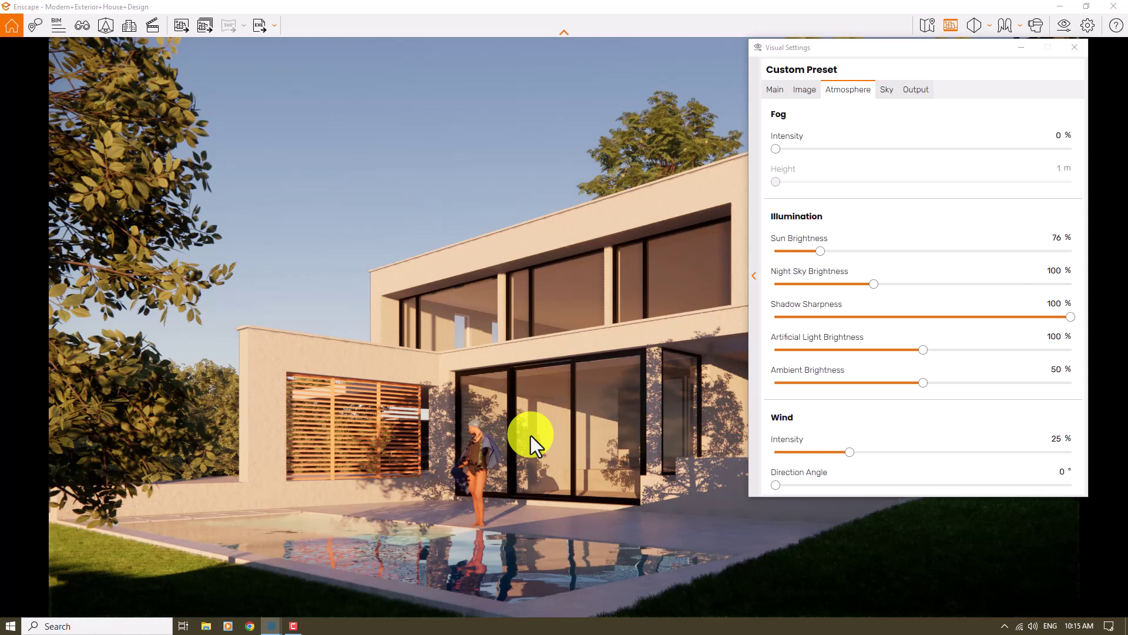
{"action": "left_click", "coordinate": [1059, 303]}
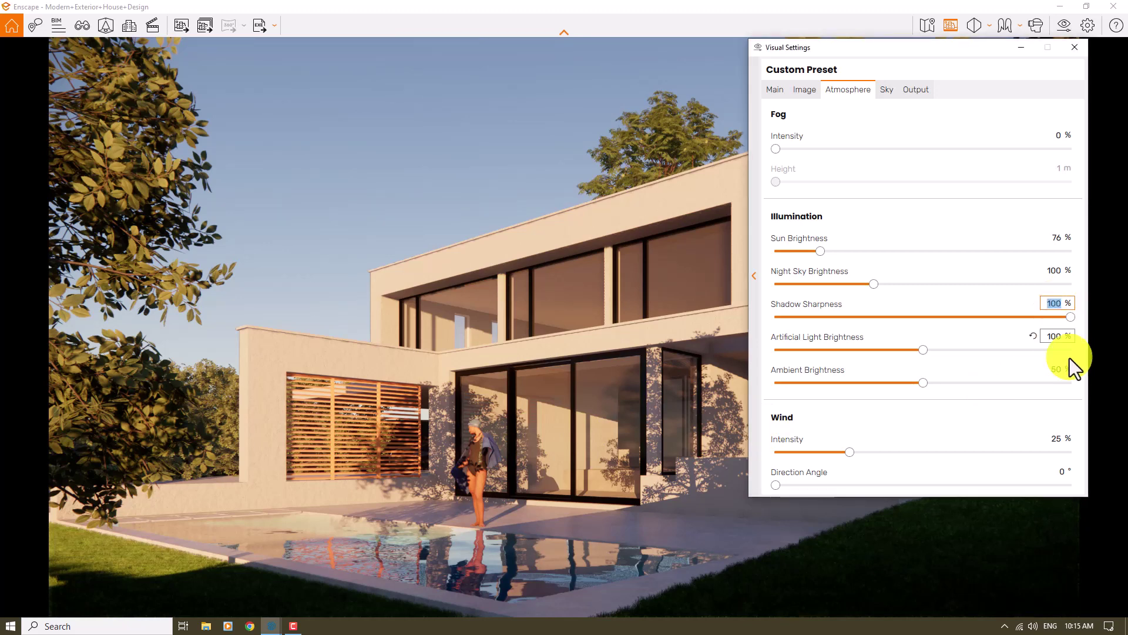
{"action": "type", "text": "44"}
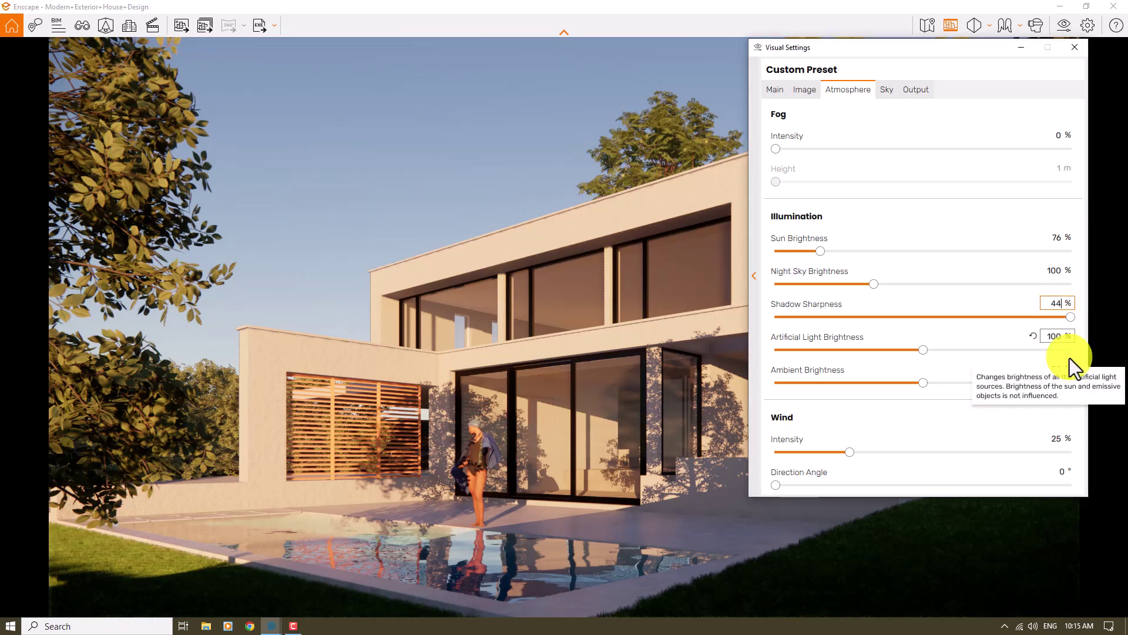
{"action": "key", "text": "Return"}
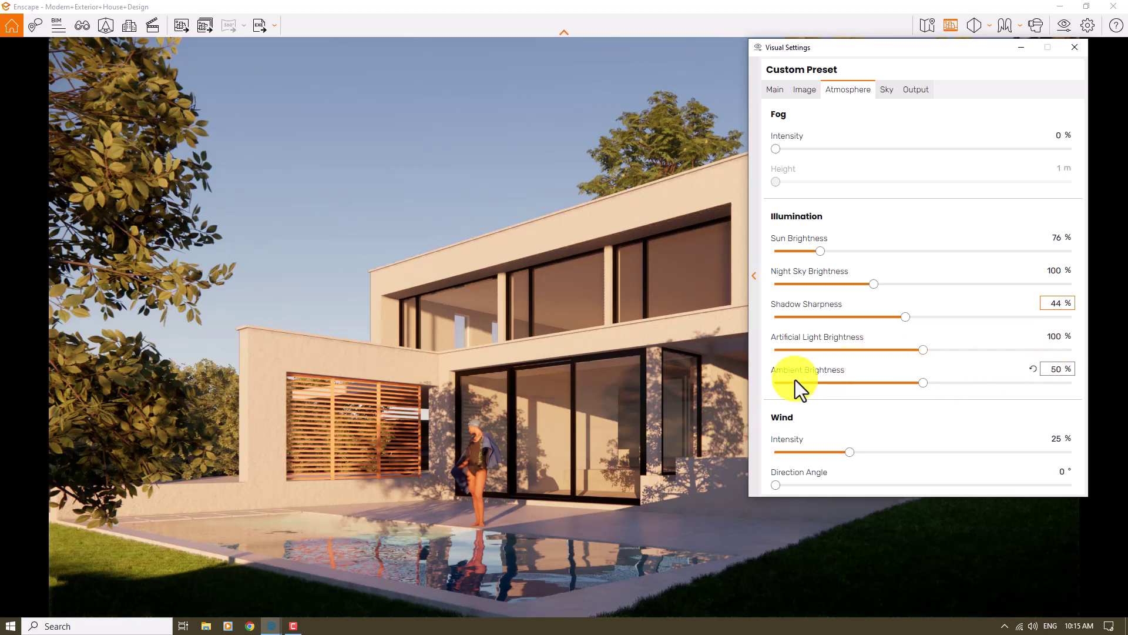
Raise ambient brightness to 78% and enter 0 for wind intensity
{"action": "left_click", "coordinate": [926, 384]}
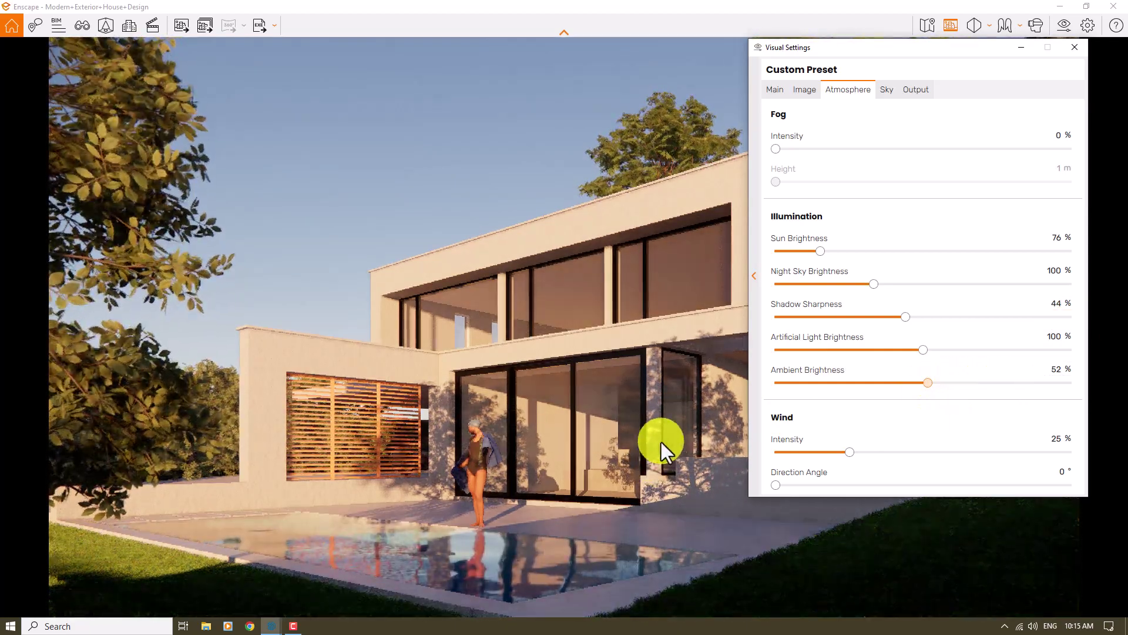
{"action": "key", "text": "Right"}
{"action": "key", "text": "Right"}
{"action": "key", "text": "Right"}
{"action": "key", "text": "Right"}
{"action": "key", "text": "Right"}
{"action": "key", "text": "Right"}
{"action": "key", "text": "Right"}
{"action": "key", "text": "Right"}
{"action": "key", "text": "Right"}
{"action": "key", "text": "Right"}
{"action": "key", "text": "Right"}
{"action": "key", "text": "Right"}
{"action": "key", "text": "Right"}
{"action": "key", "text": "Right"}
{"action": "key", "text": "Right"}
{"action": "key", "text": "Right"}
{"action": "key", "text": "Right"}
{"action": "key", "text": "Right"}
{"action": "key", "text": "Right"}
{"action": "key", "text": "Right"}
{"action": "key", "text": "Right"}
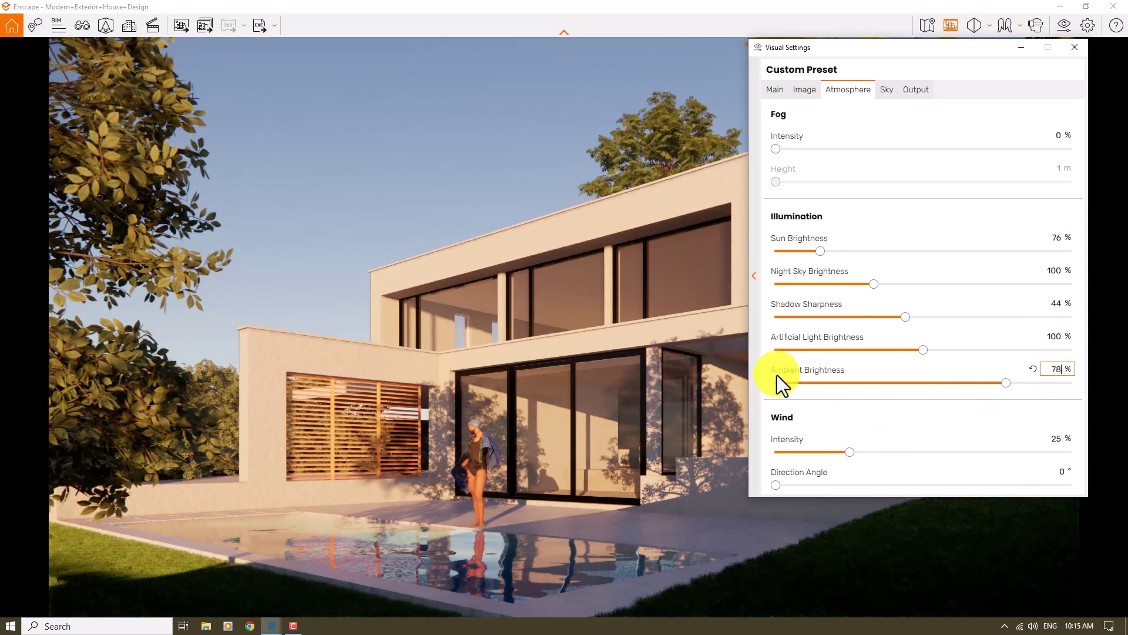
{"action": "mouse_move", "coordinate": [777, 375]}
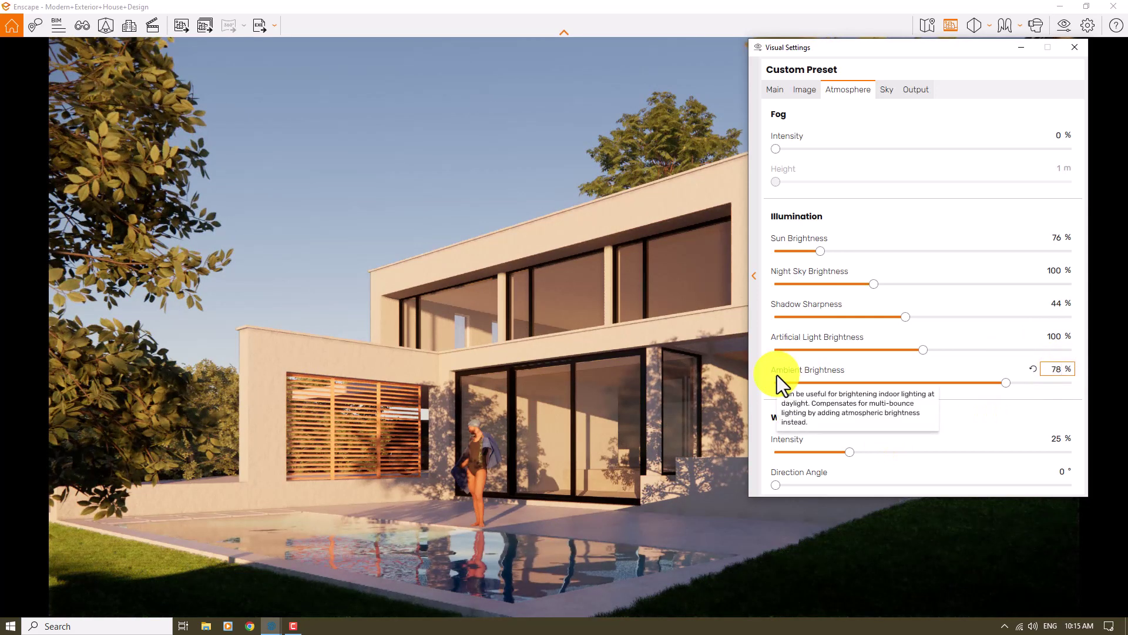
{"action": "left_click", "coordinate": [1054, 438]}
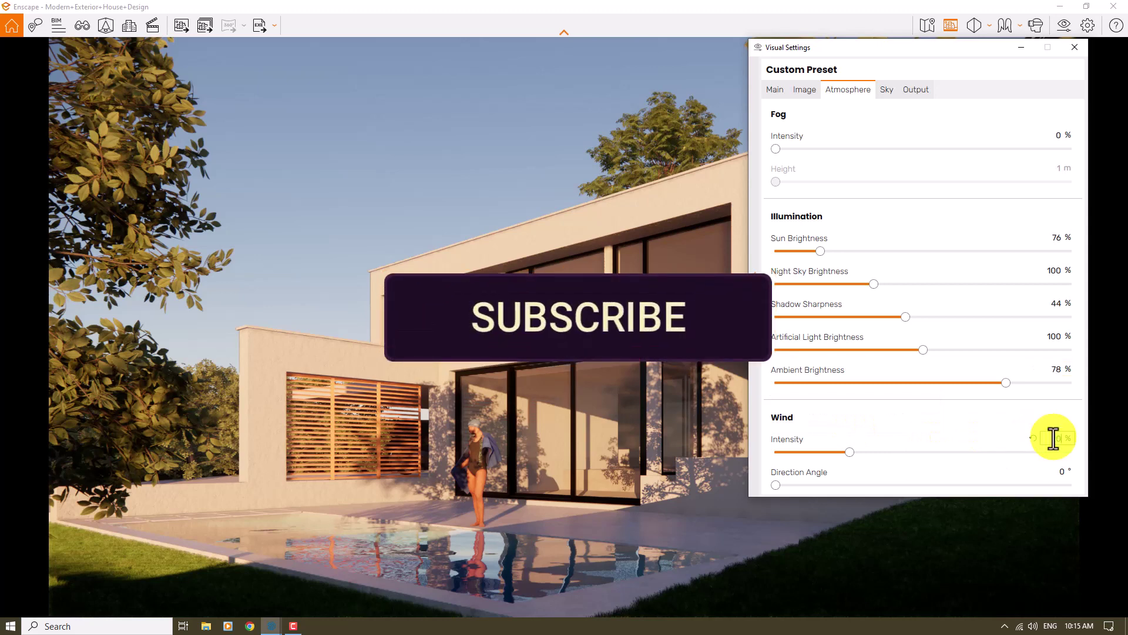
{"action": "type", "text": "0"}
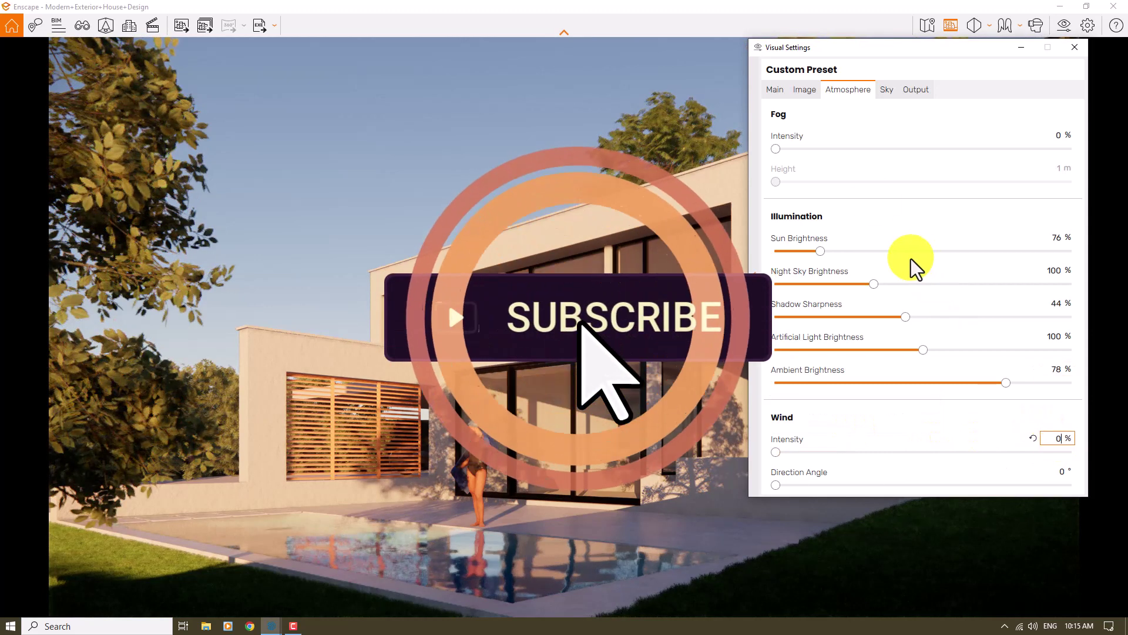
On the Image tab, enable Auto Contrast, set 9,600 K colour temperature and 102% saturation
{"action": "left_click", "coordinate": [803, 95]}
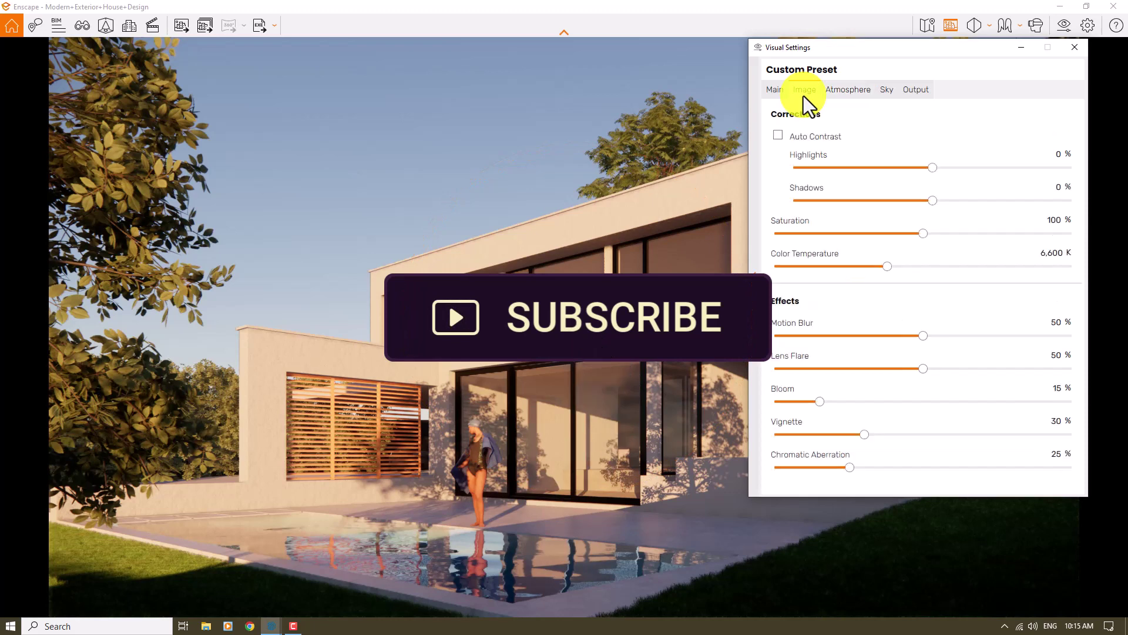
{"action": "left_click", "coordinate": [779, 137]}
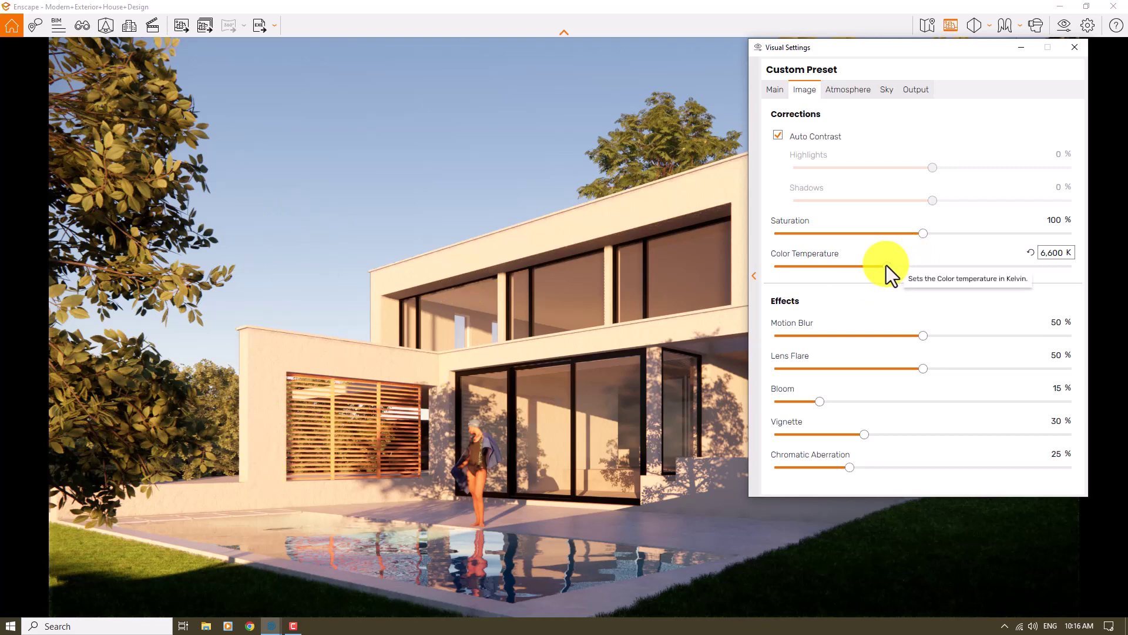
{"action": "left_click_drag", "start_coordinate": [887, 266], "coordinate": [962, 269]}
{"action": "left_click", "coordinate": [1060, 253]}
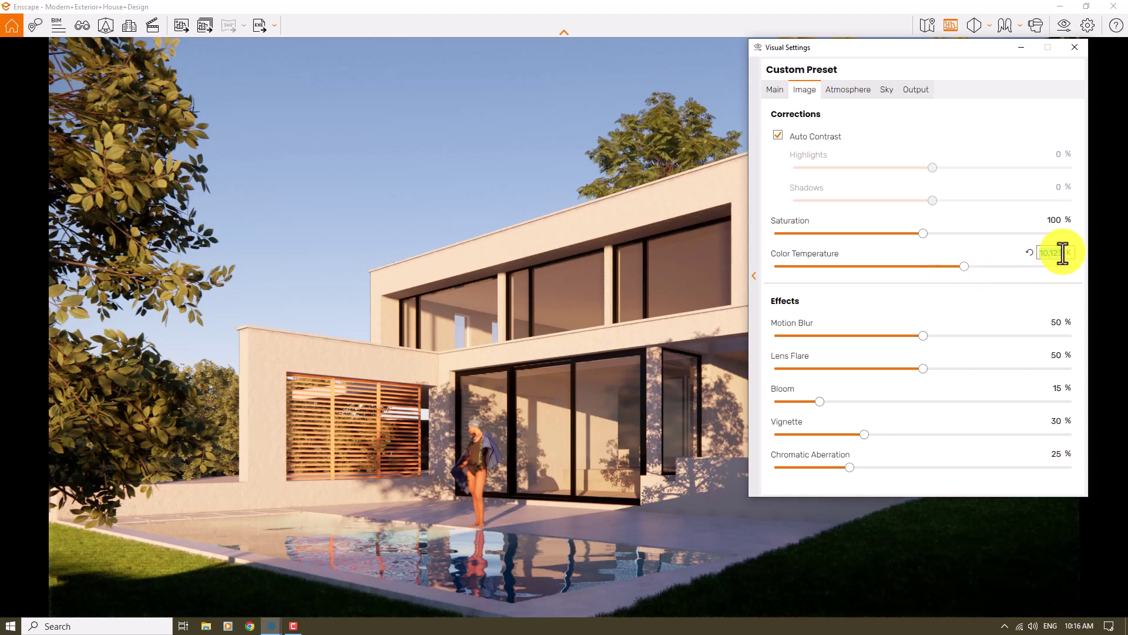
{"action": "type", "text": "99600"}
{"action": "key", "text": "Return"}
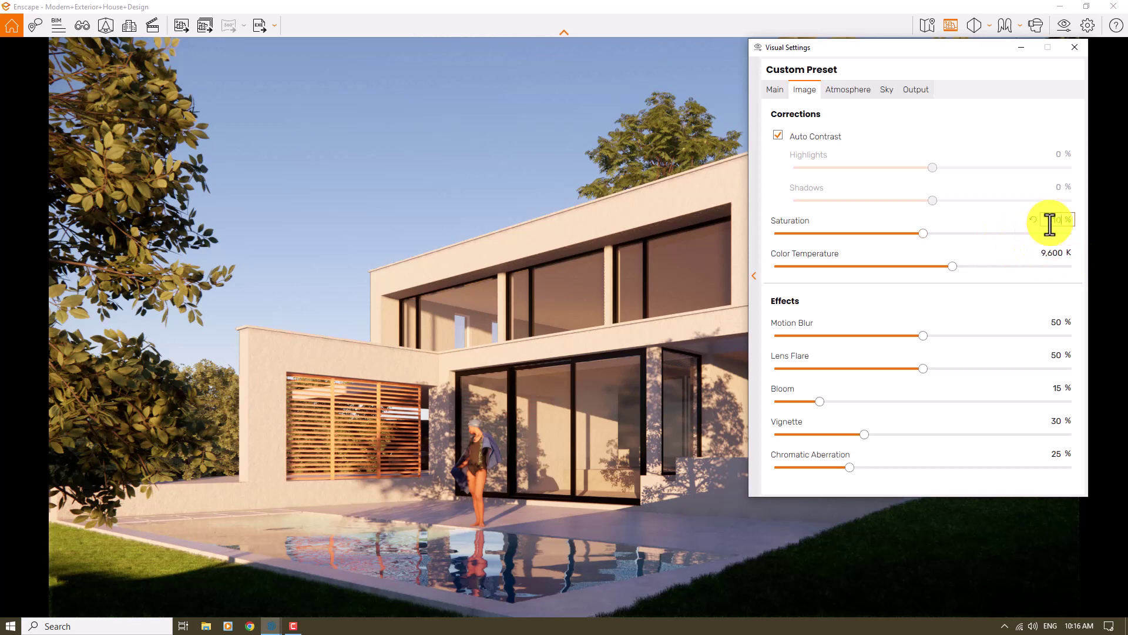
{"action": "key", "text": "Return"}
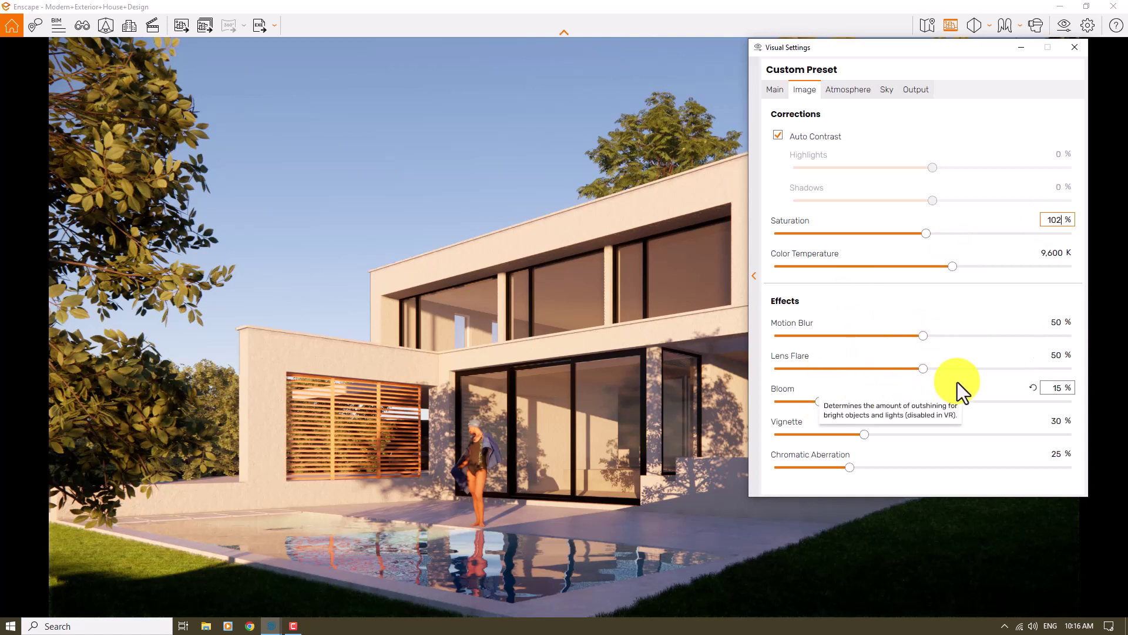
Set lens flare, bloom and chromatic aberration to 0%
{"action": "left_click", "coordinate": [1054, 356]}
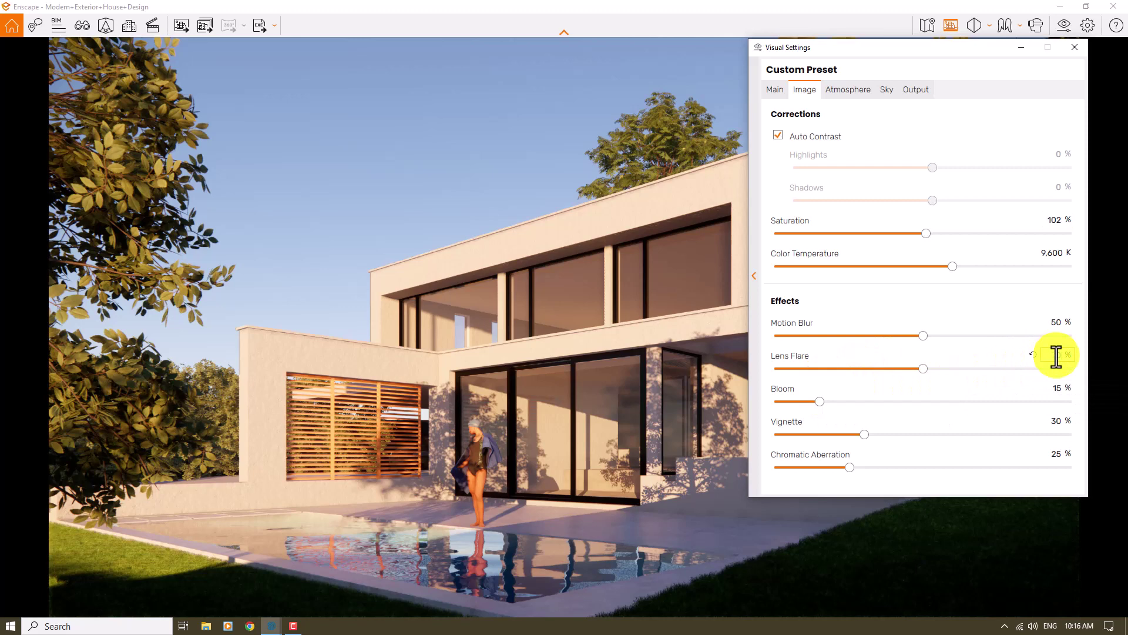
{"action": "type", "text": "0"}
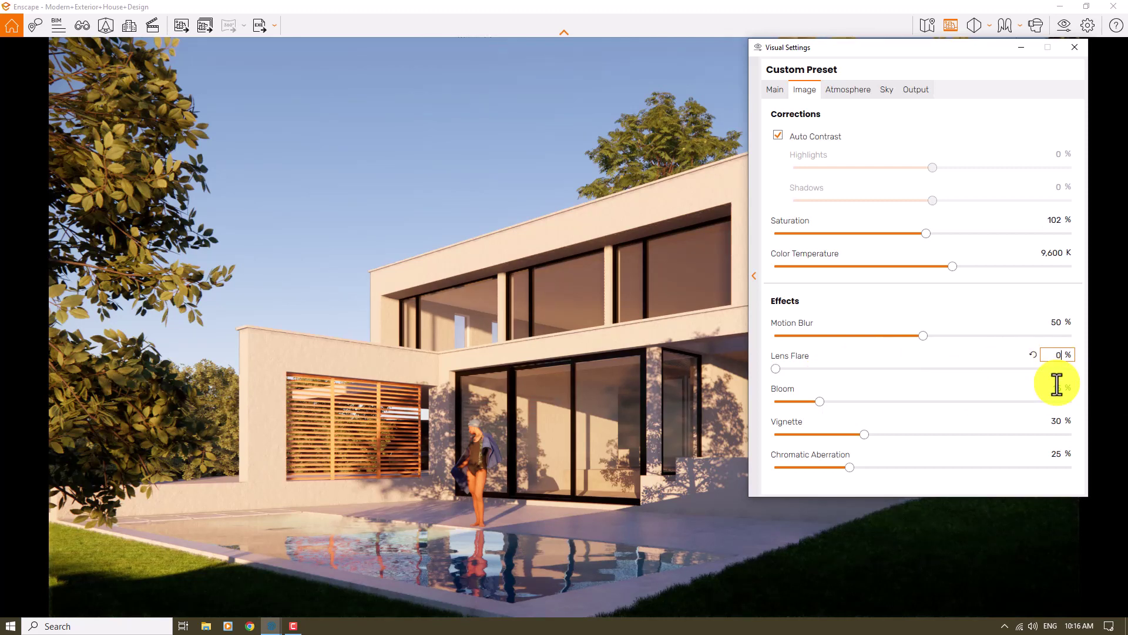
{"action": "key", "text": "Return"}
{"action": "type", "text": "0"}
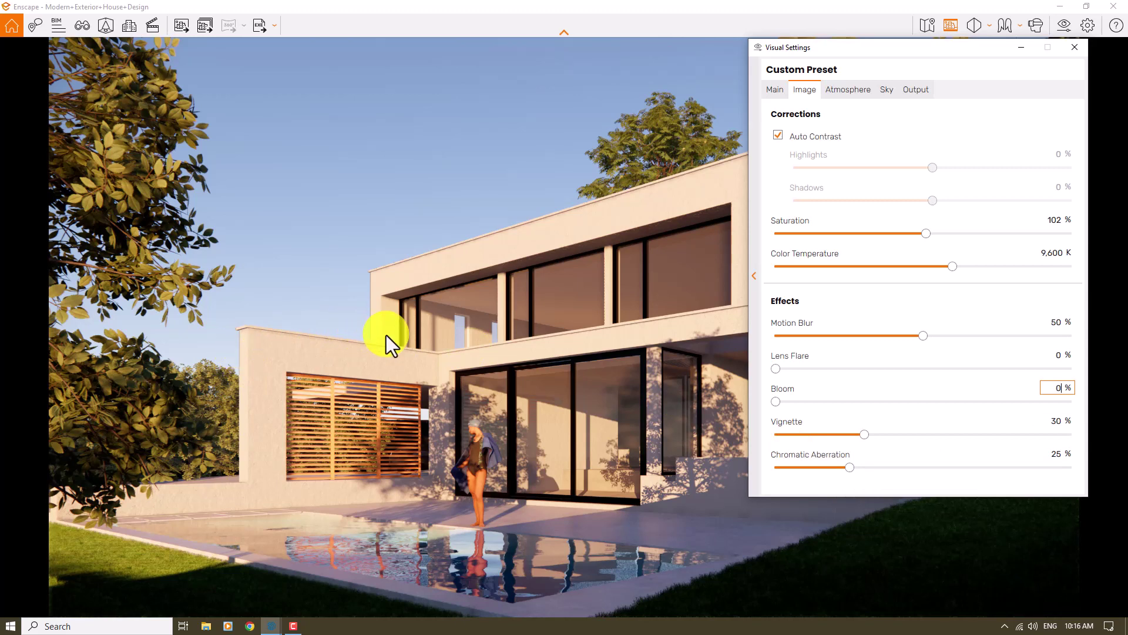
{"action": "right_click", "coordinate": [371, 296]}
{"action": "right_click", "coordinate": [371, 296]}
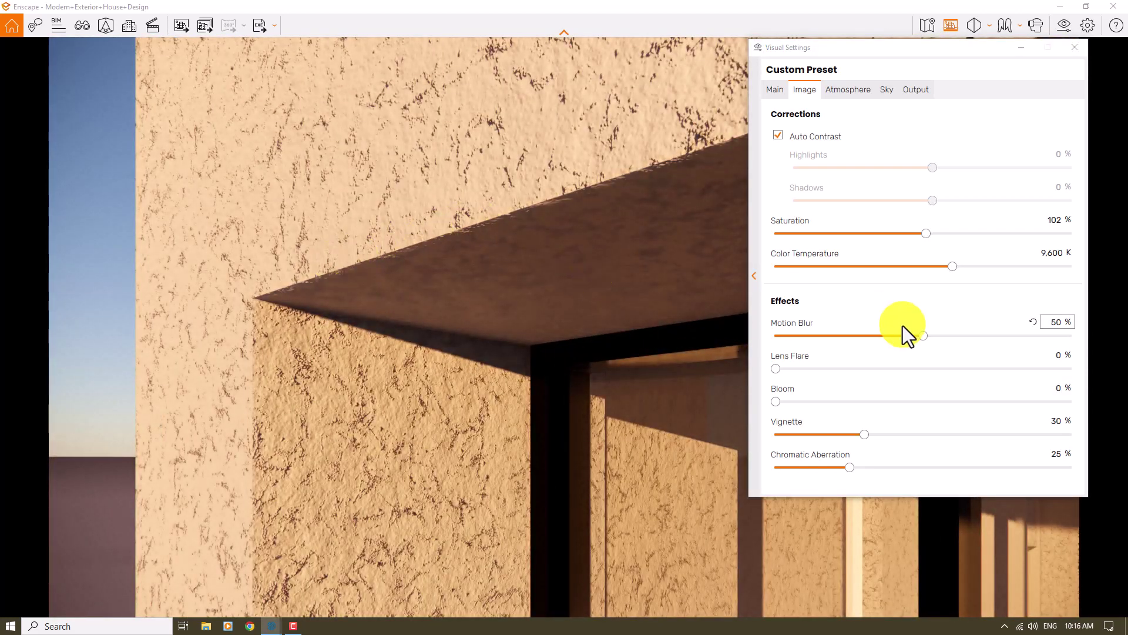
{"action": "left_click", "coordinate": [848, 467]}
{"action": "left_click_drag", "start_coordinate": [849, 467], "coordinate": [696, 463]}
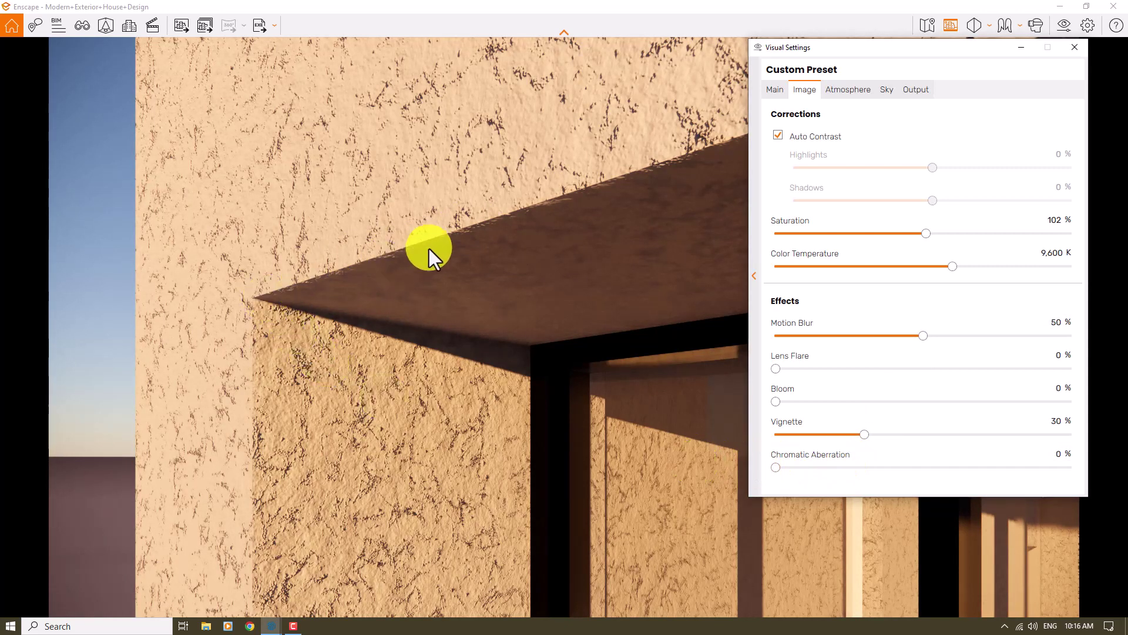
Walk the camera back from the wall and out of the tree branches
{"action": "left_click", "coordinate": [457, 252]}
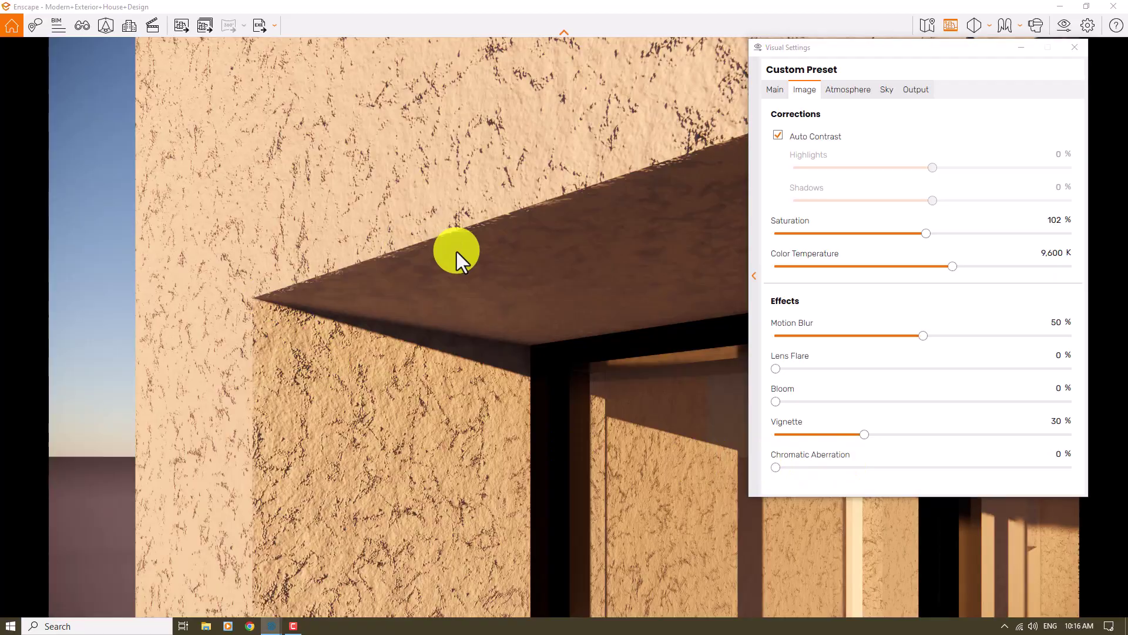
{"action": "key", "text": "s"}
{"action": "key", "text": "s"}
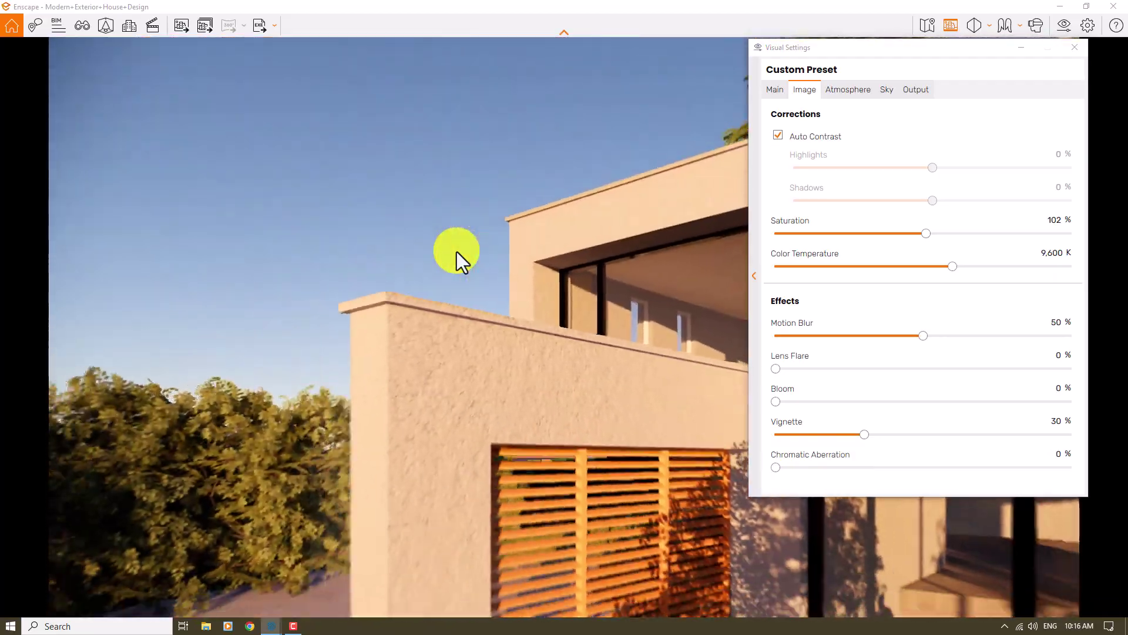
{"action": "key", "text": "w"}
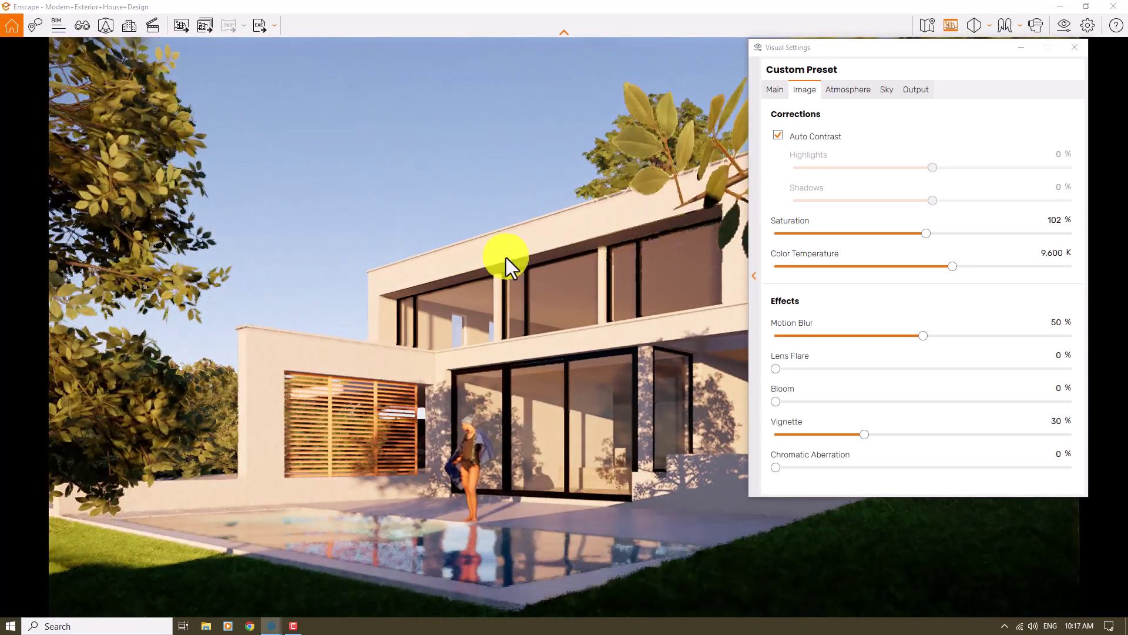
Fine-tune the camera's distance to the house with small forward and back moves
{"action": "key", "text": "w"}
{"action": "key", "text": "s"}
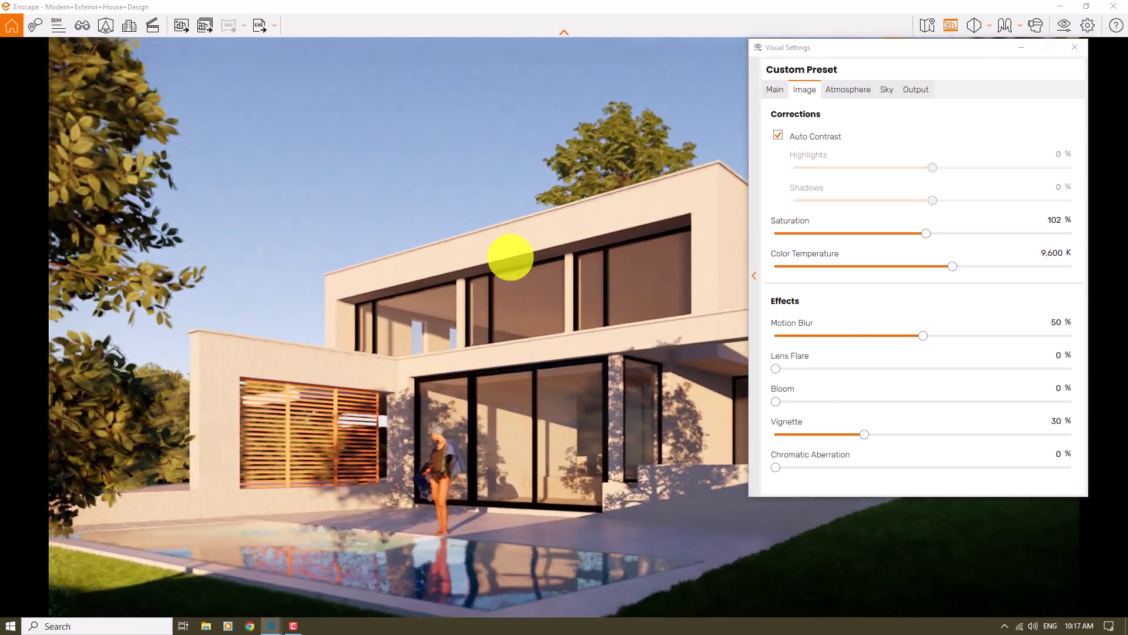
{"action": "key", "text": "w"}
{"action": "key", "text": "w"}
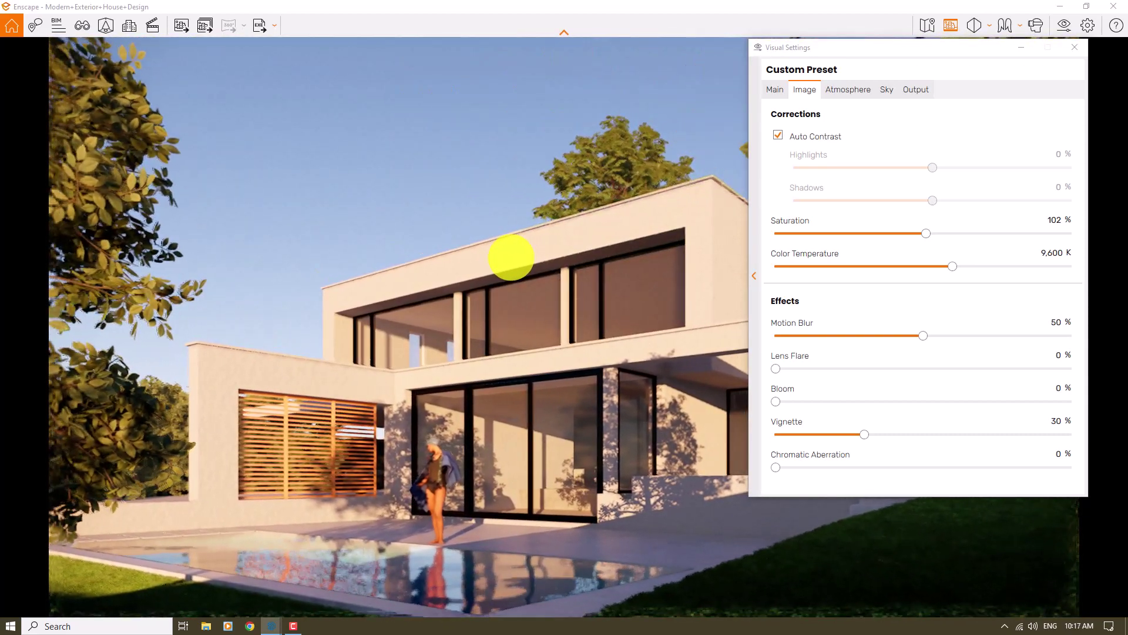
{"action": "key", "text": "w"}
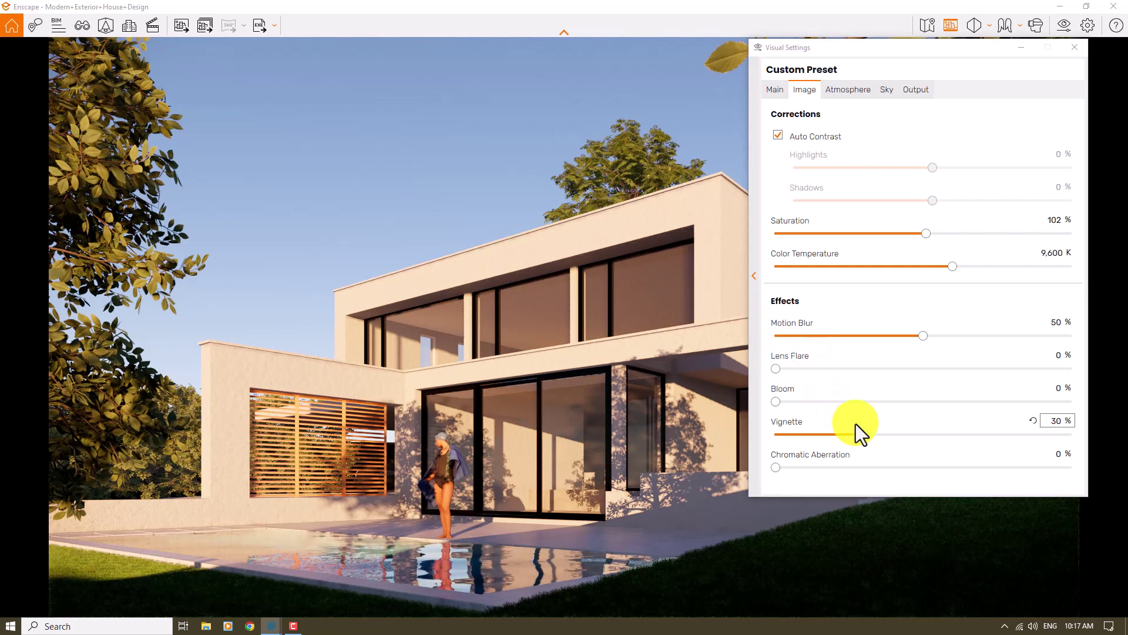
Lower the vignette to 8%
{"action": "left_click", "coordinate": [1057, 425]}
{"action": "type", "text": "8"}
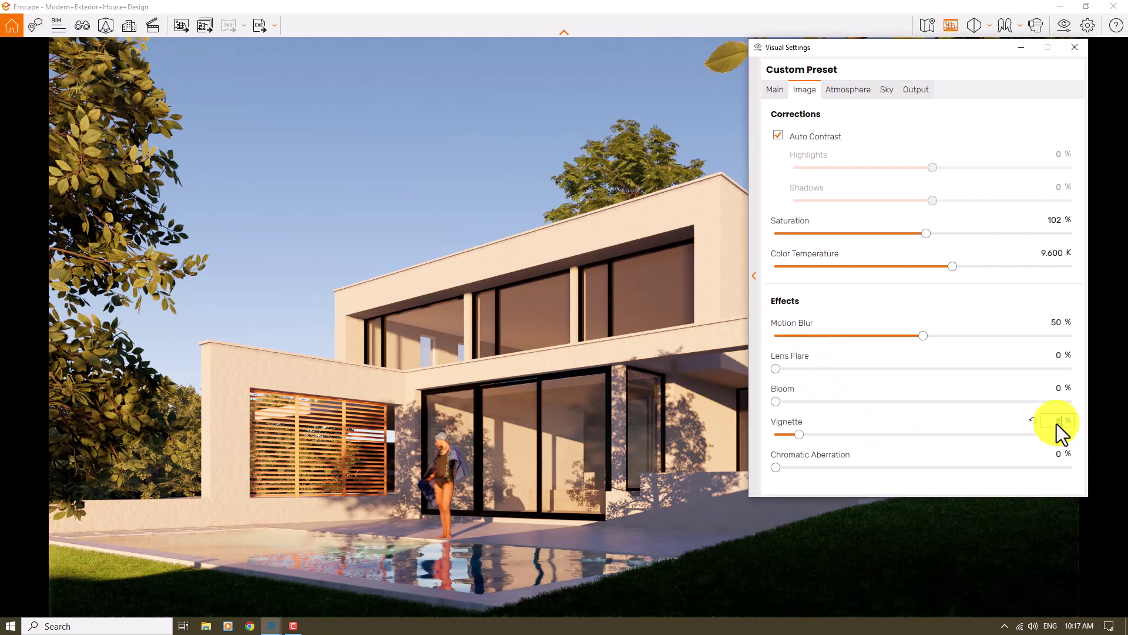
{"action": "left_click", "coordinate": [774, 90]}
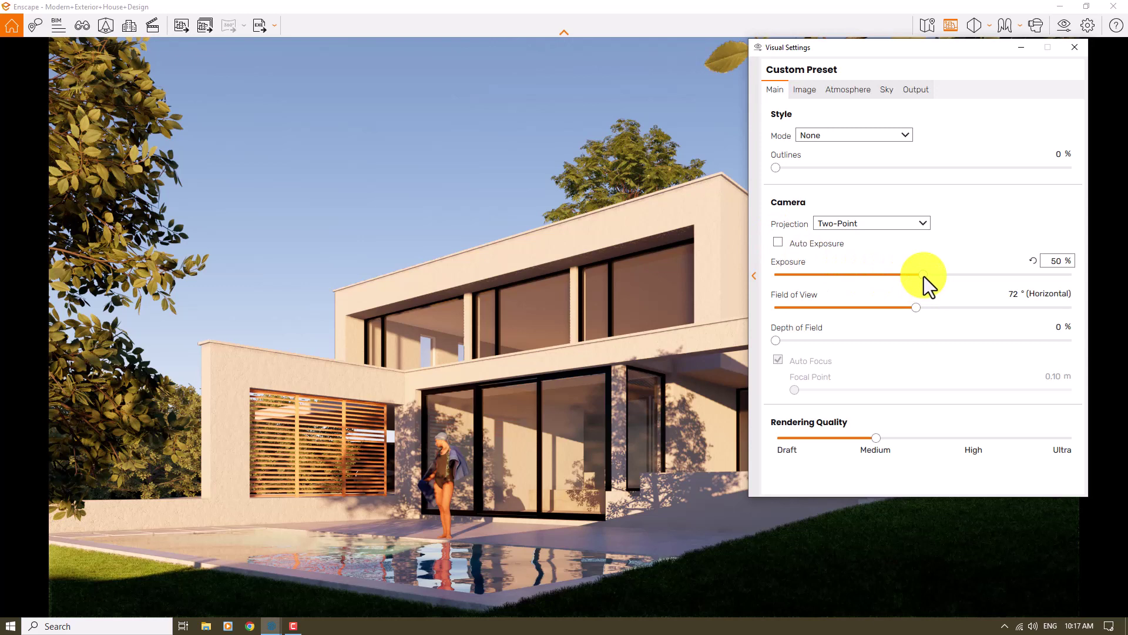
Turn Auto Exposure back on with exposure at 53%, then close settings to check the render
{"action": "mouse_move", "coordinate": [923, 276]}
{"action": "left_mouse_down"}
{"action": "mouse_move", "coordinate": [847, 273]}
{"action": "mouse_move", "coordinate": [925, 272]}
{"action": "left_mouse_up"}
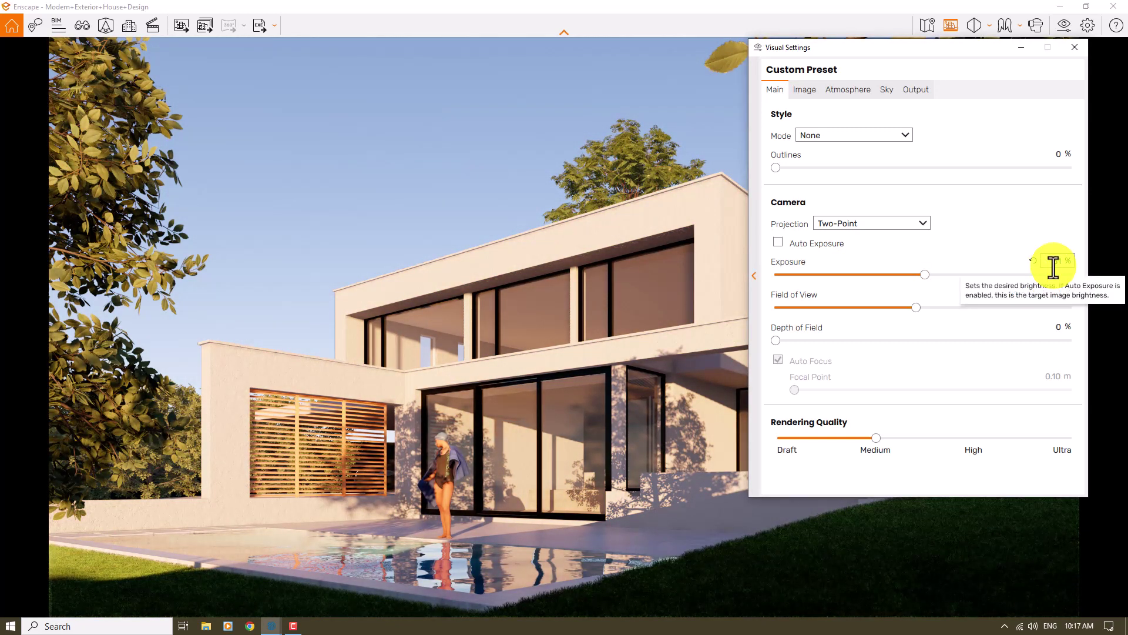
{"action": "left_click", "coordinate": [795, 245]}
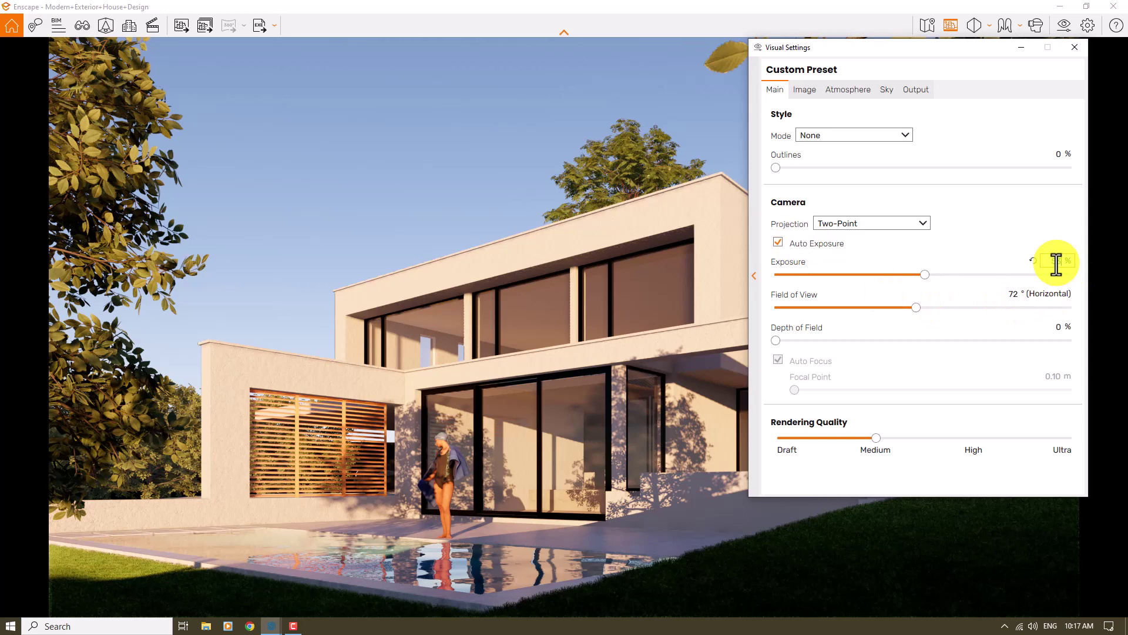
{"action": "key", "text": "Return"}
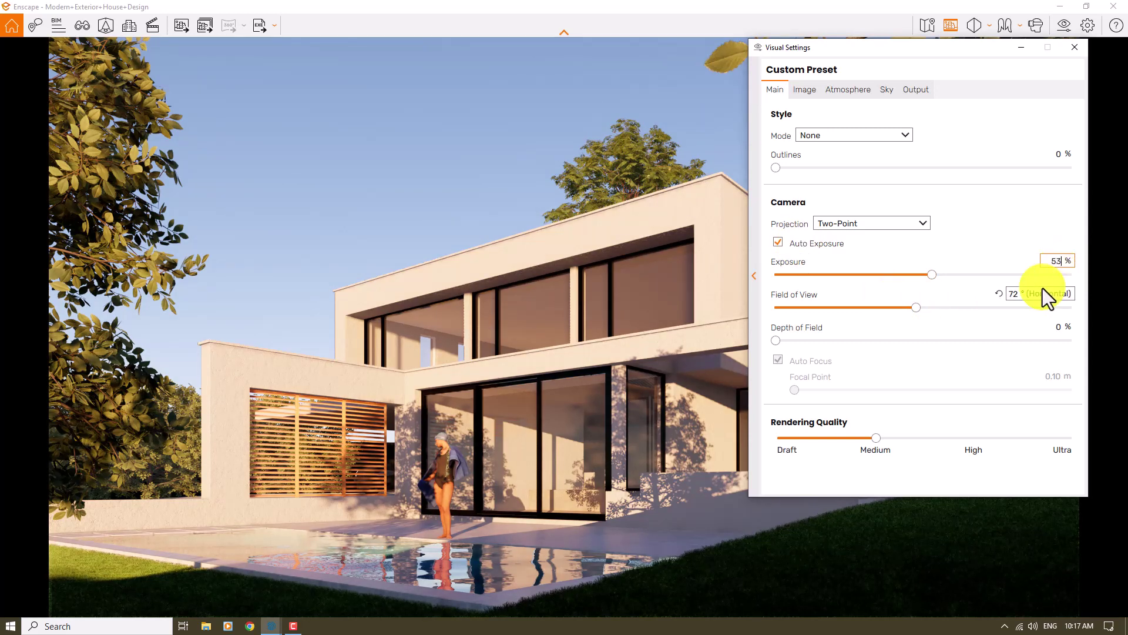
{"action": "left_click_drag", "start_coordinate": [916, 50], "coordinate": [319, 93]}
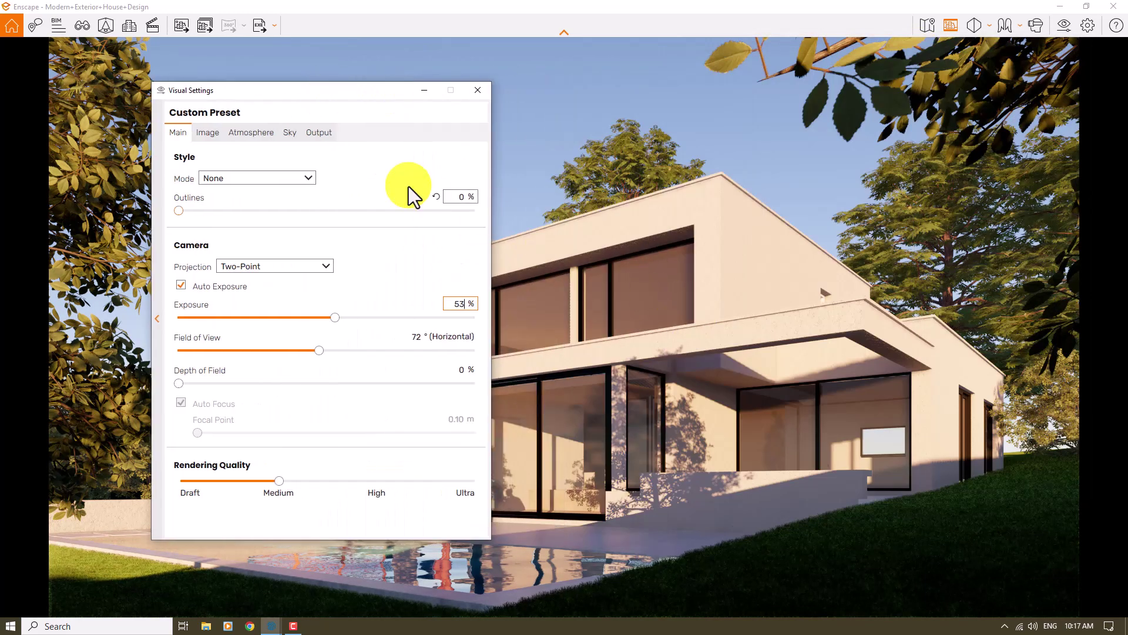
{"action": "left_click", "coordinate": [477, 89]}
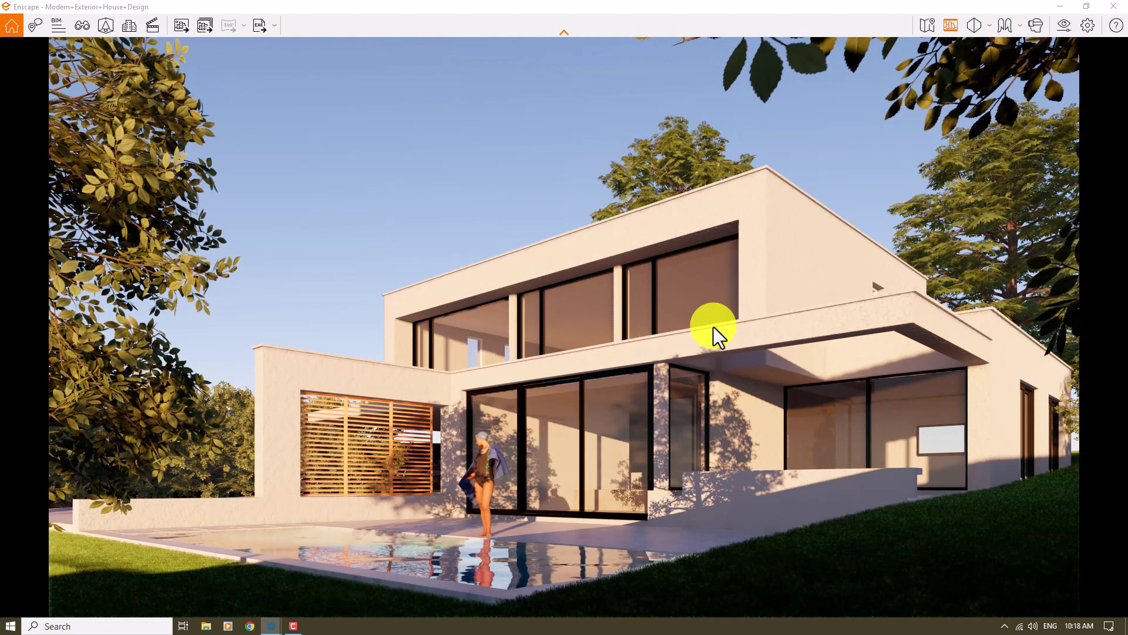
Reopen Visual Settings and bring the exposure back to 53%
{"action": "left_click", "coordinate": [1068, 29]}
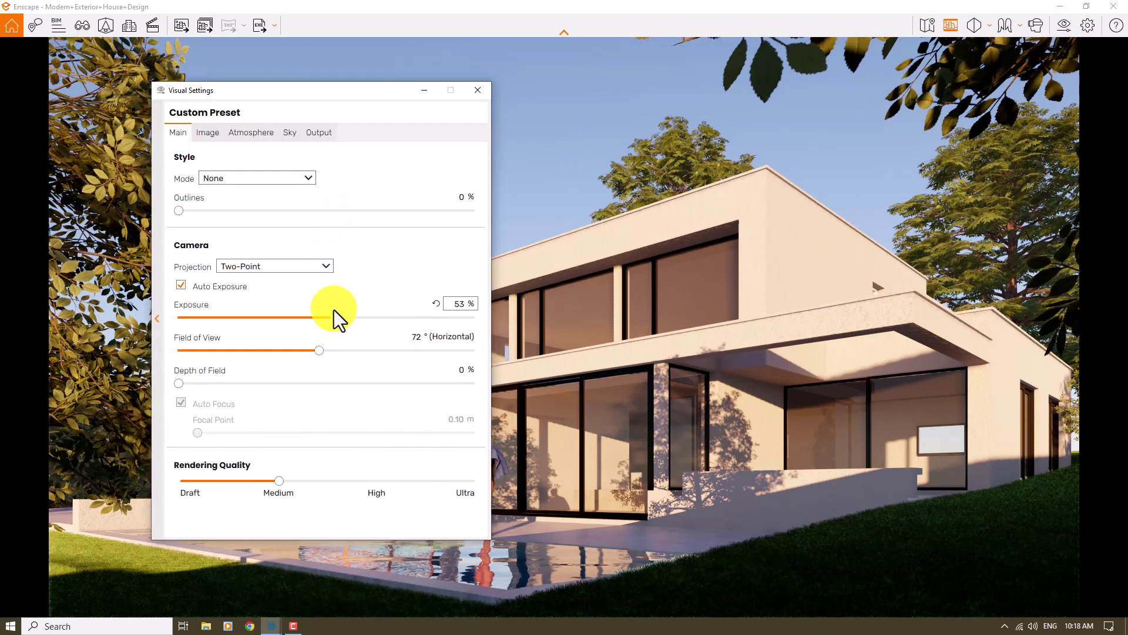
{"action": "left_click_drag", "start_coordinate": [336, 316], "coordinate": [348, 316]}
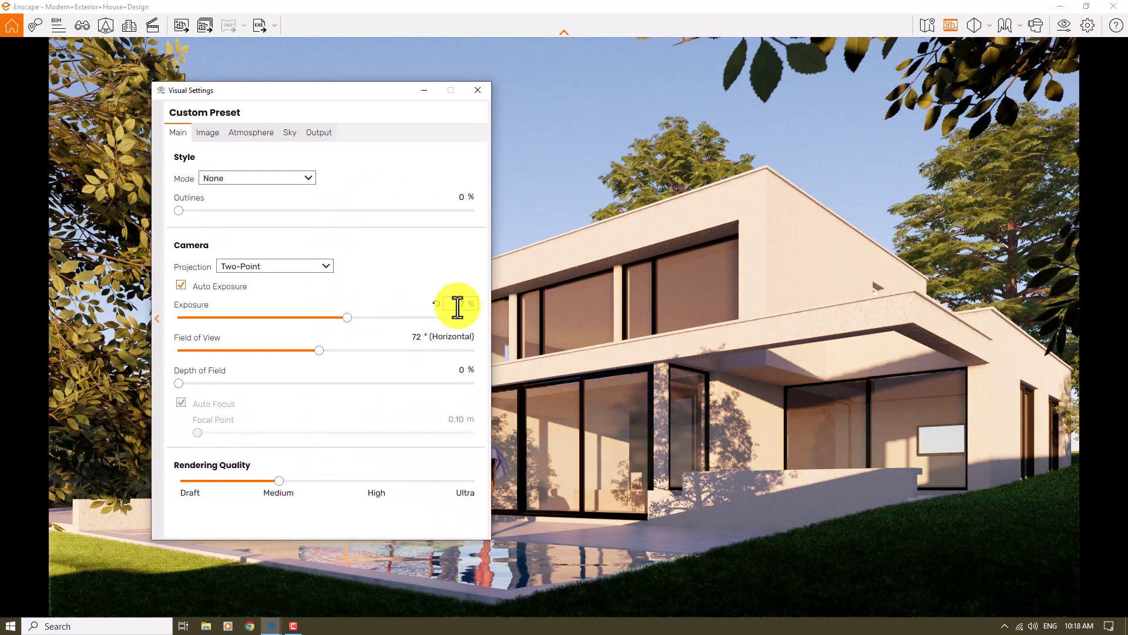
{"action": "type", "text": "3"}
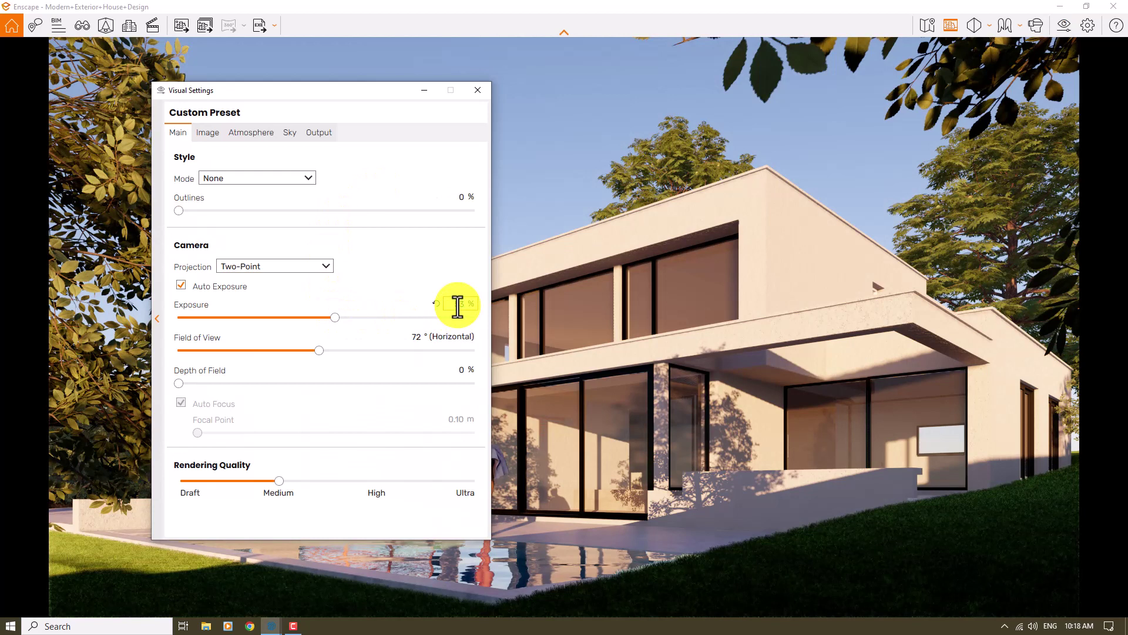
{"action": "left_click", "coordinate": [457, 304]}
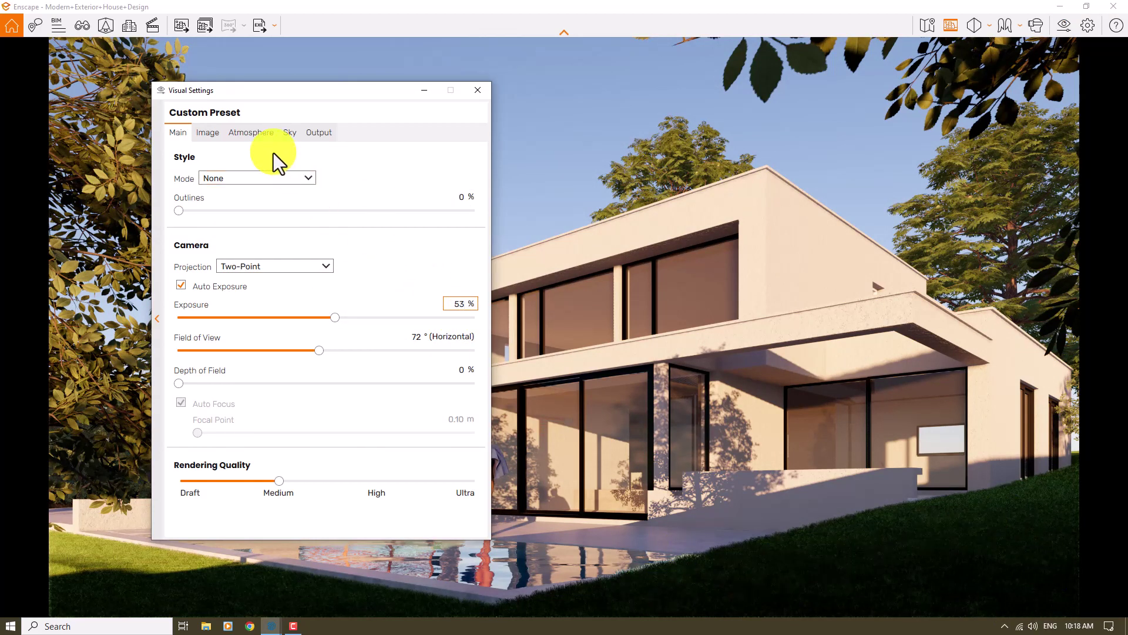
Test darker Shadows, then reset them to 0%, re-enable Auto Contrast and close Visual Settings
{"action": "left_click", "coordinate": [213, 136]}
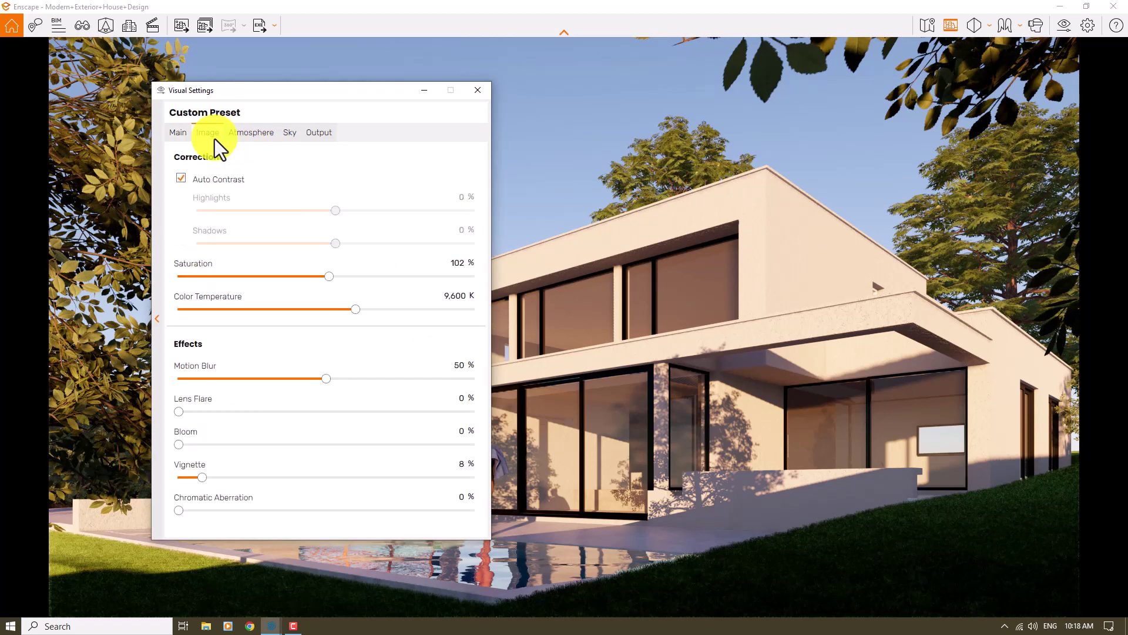
{"action": "left_click", "coordinate": [182, 178]}
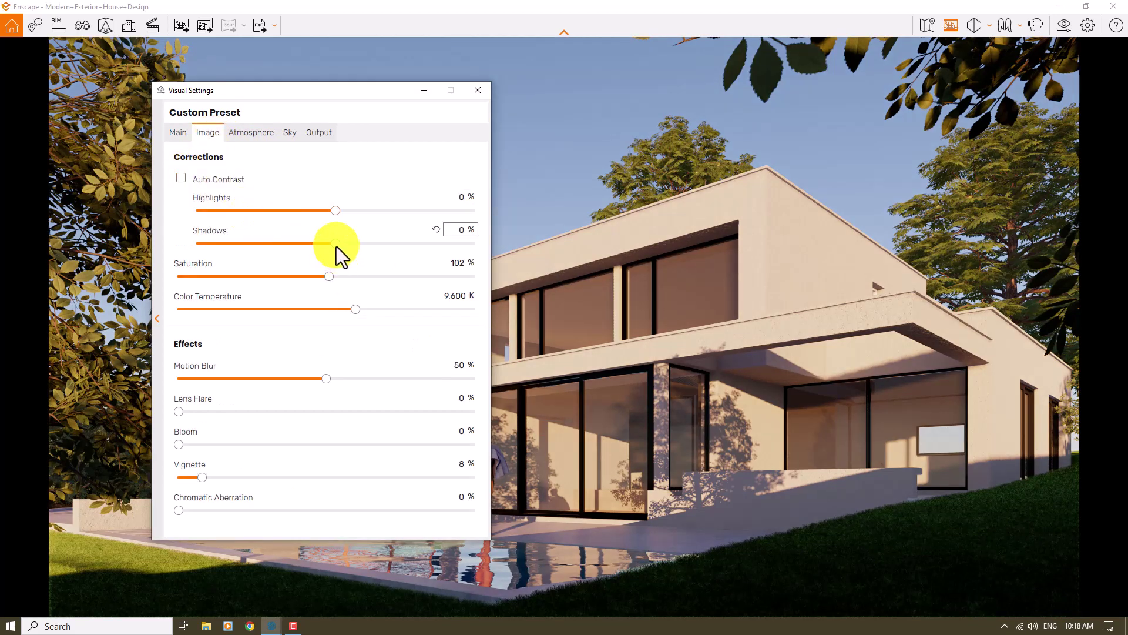
{"action": "mouse_move", "coordinate": [238, 202]}
{"action": "mouse_move", "coordinate": [365, 248]}
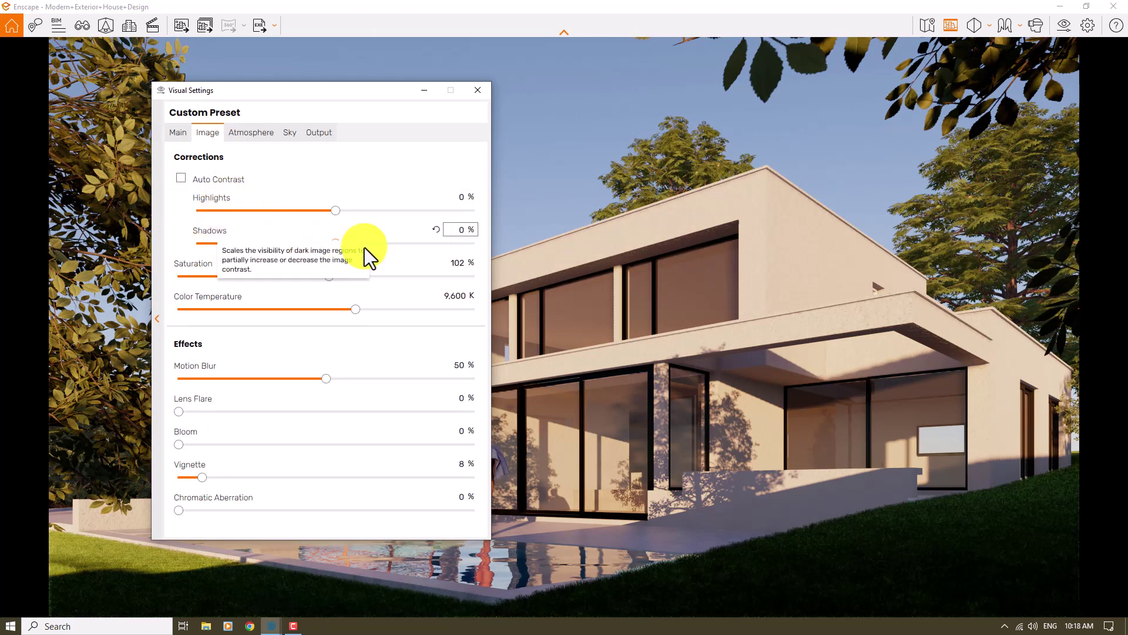
{"action": "left_click_drag", "start_coordinate": [336, 243], "coordinate": [211, 237]}
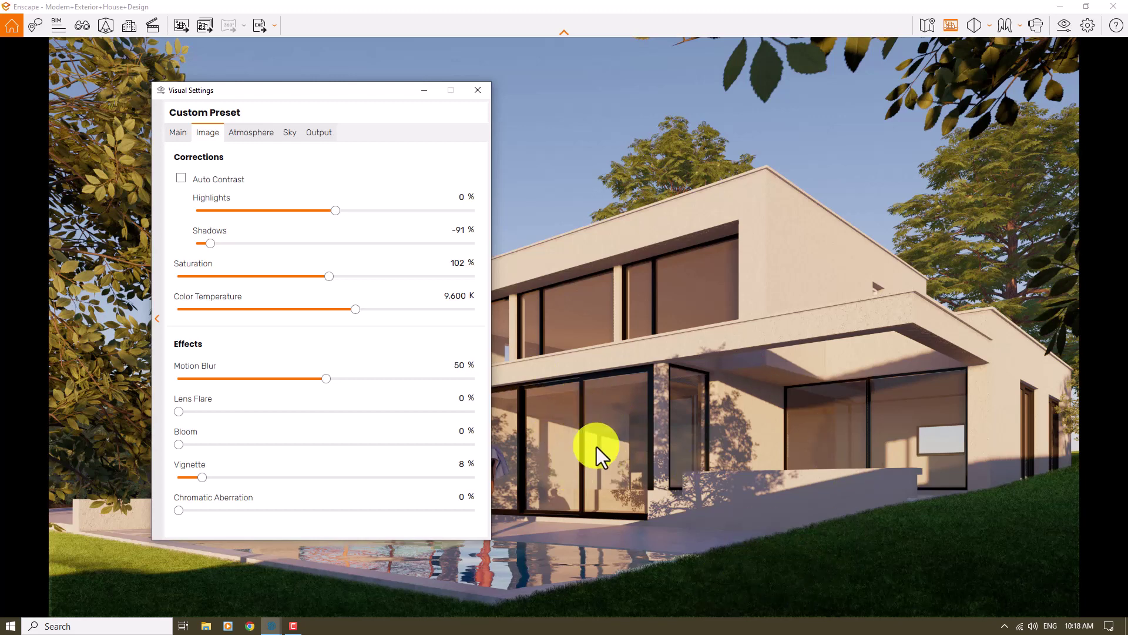
{"action": "left_click", "coordinate": [434, 230]}
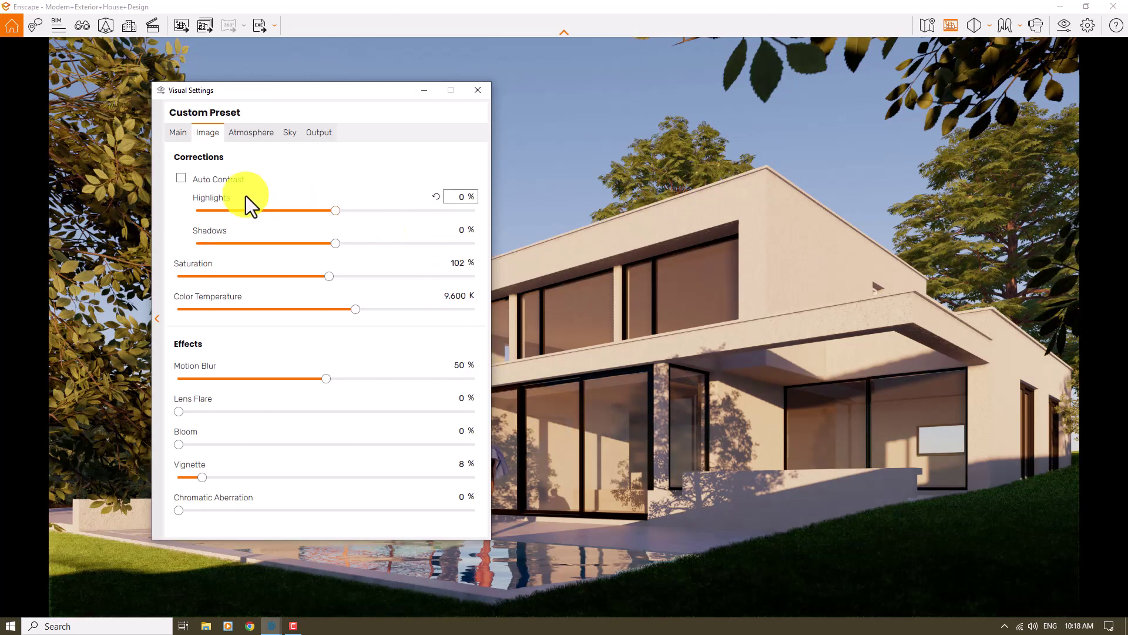
{"action": "left_click", "coordinate": [182, 178]}
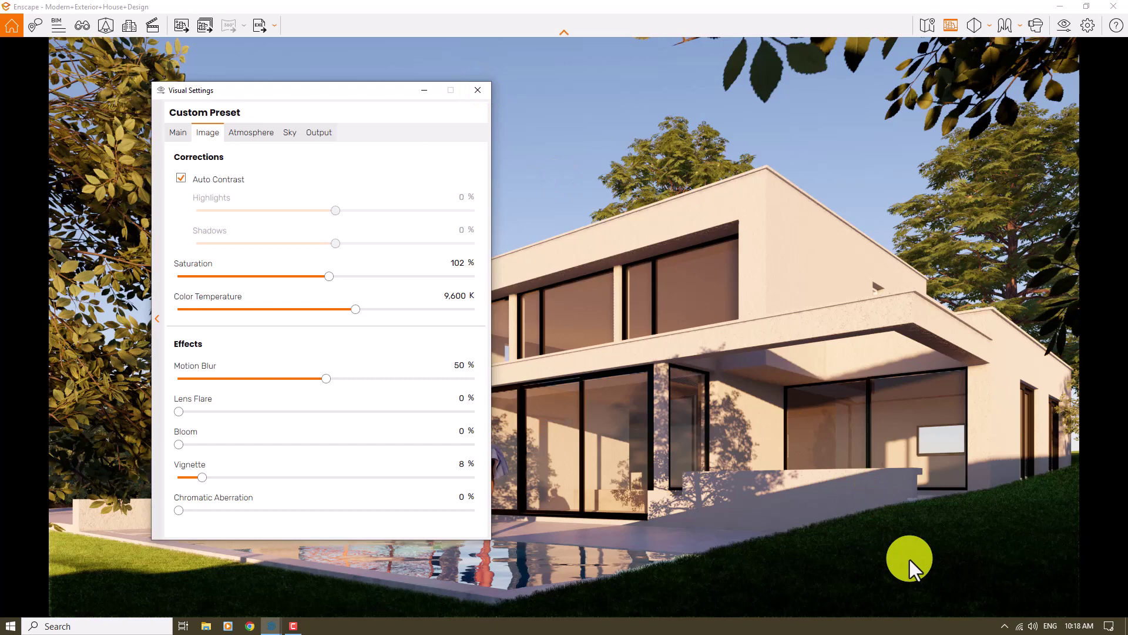
{"action": "left_click", "coordinate": [477, 90]}
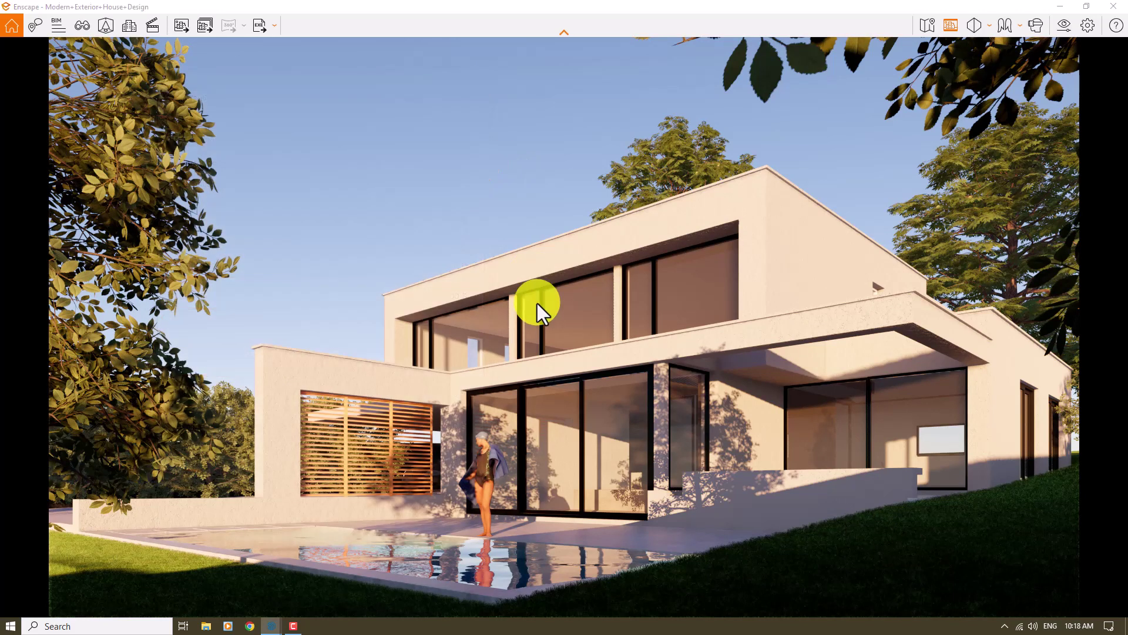
Move the sun to morning light across the house and reopen Visual Settings
{"action": "right_click_drag", "start_coordinate": [539, 302], "coordinate": [540, 302], "text": "shift"}
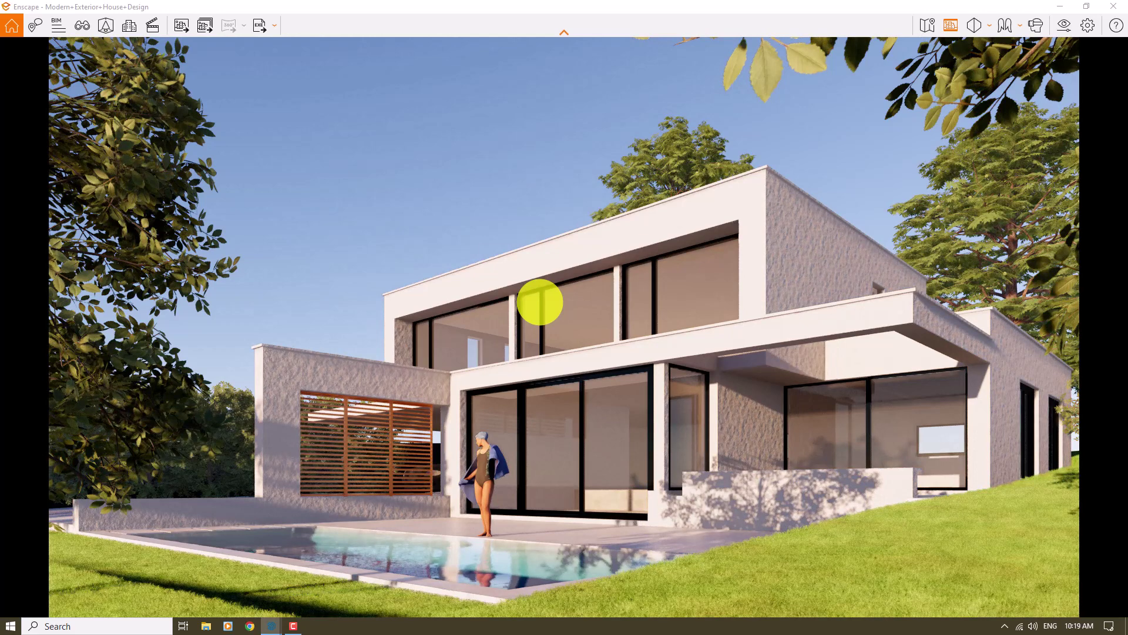
{"action": "left_click", "coordinate": [1065, 25]}
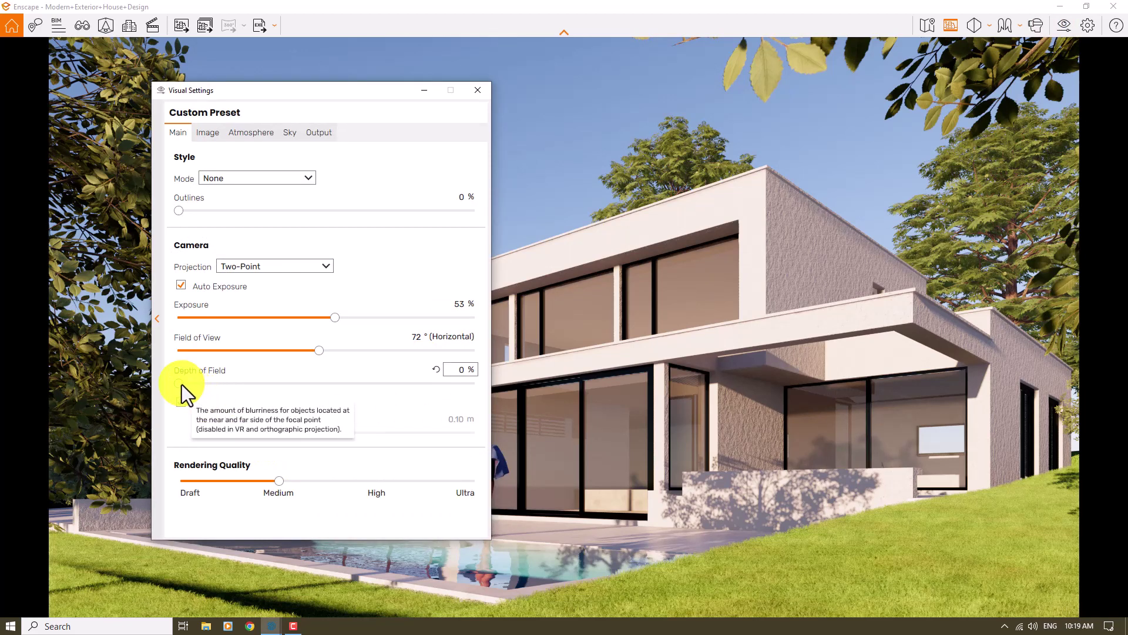
Set depth of field to 25% with Auto Focus off and the focal point near 12 m
{"action": "left_click_drag", "start_coordinate": [181, 384], "coordinate": [254, 383]}
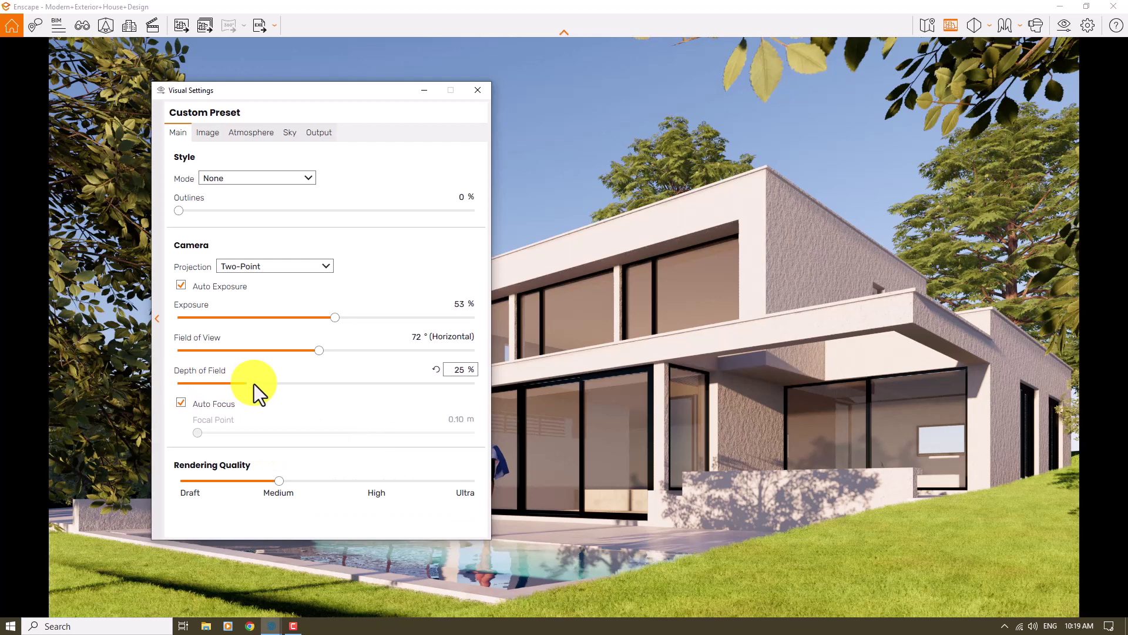
{"action": "left_click", "coordinate": [195, 402]}
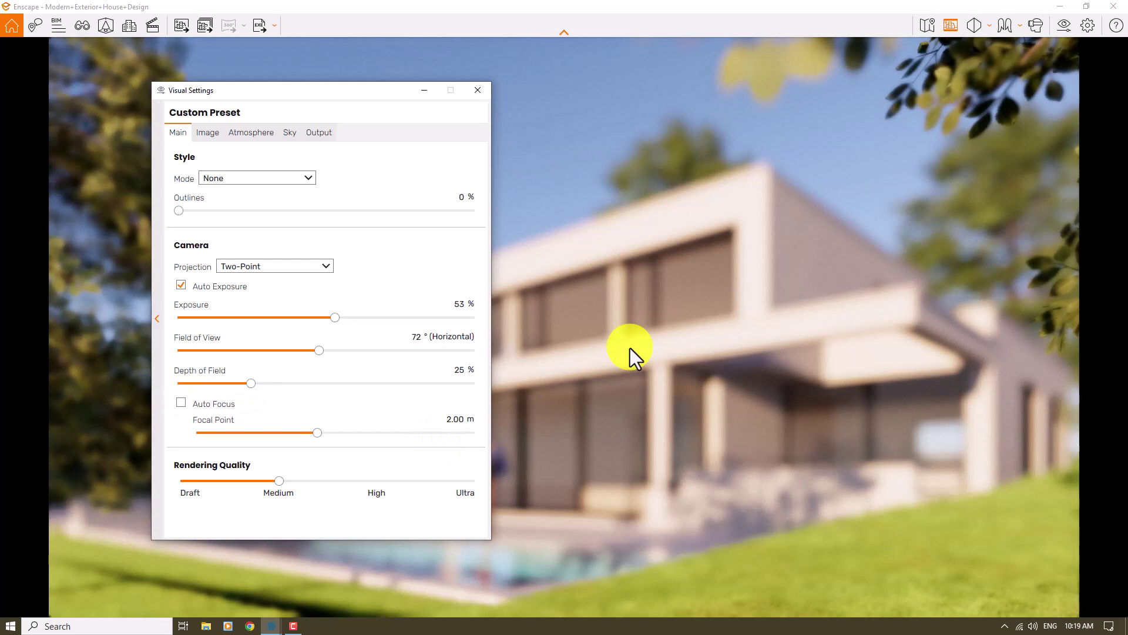
{"action": "left_click", "coordinate": [316, 435]}
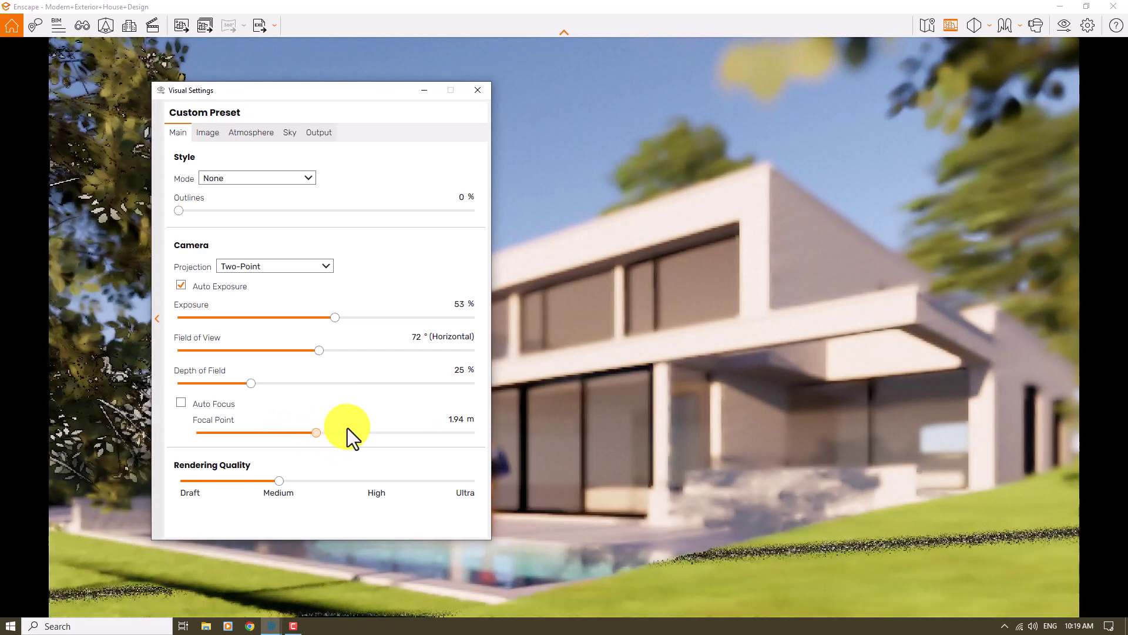
{"action": "left_click", "coordinate": [396, 432]}
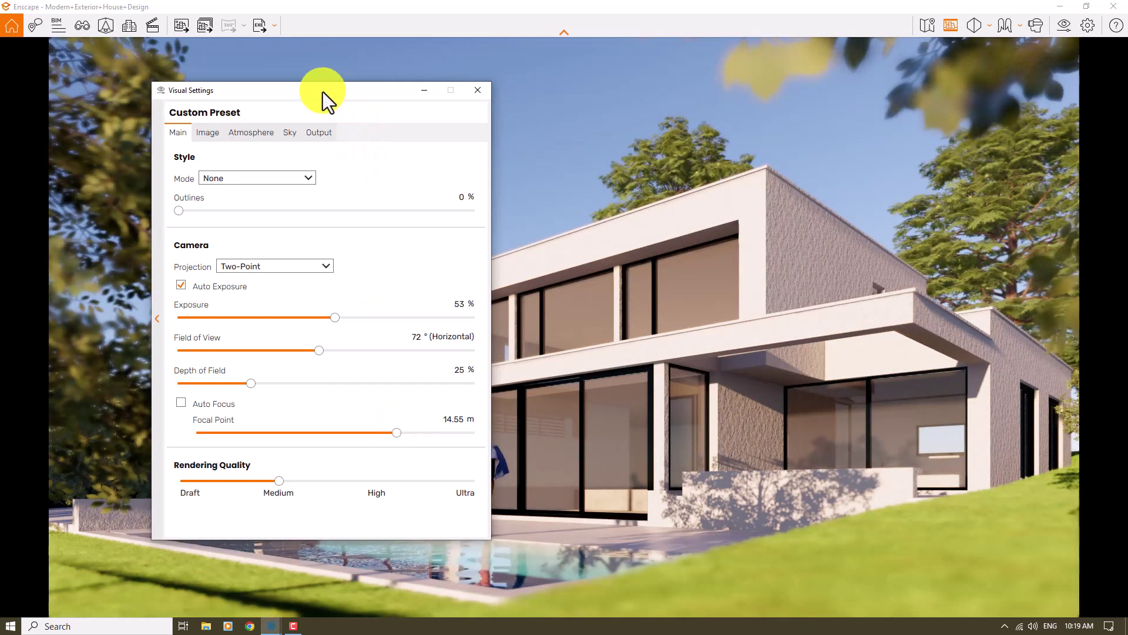
{"action": "left_click_drag", "start_coordinate": [323, 92], "coordinate": [995, 43]}
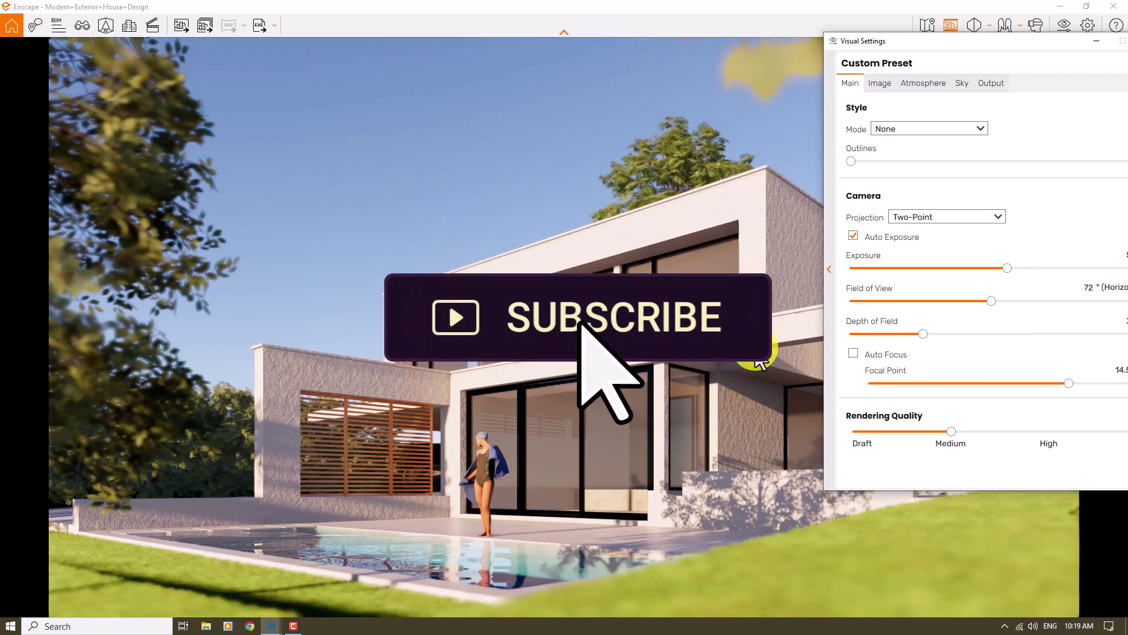
{"action": "mouse_move", "coordinate": [1067, 382]}
{"action": "left_mouse_down"}
{"action": "mouse_move", "coordinate": [1046, 382]}
{"action": "mouse_move", "coordinate": [1056, 382]}
{"action": "left_mouse_up"}
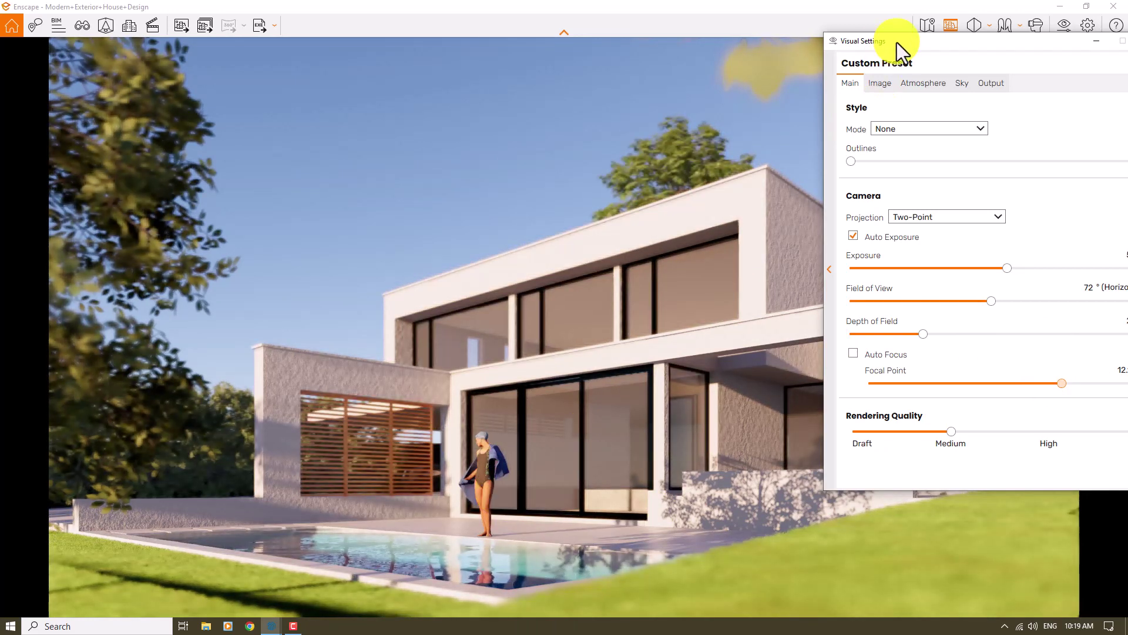
{"action": "left_click_drag", "start_coordinate": [897, 42], "coordinate": [723, 47]}
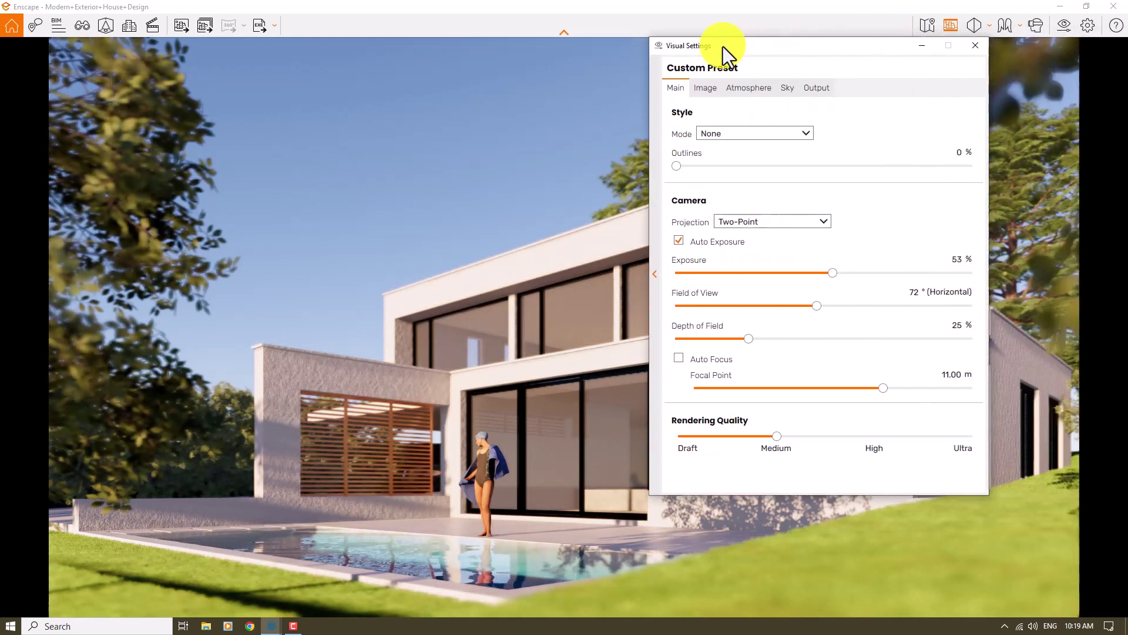
Set depth of field to 17% and focal point to 11.00 m, switch rendering quality to Ultra, and close the settings
{"action": "double_click", "coordinate": [954, 324]}
{"action": "type", "text": "17"}
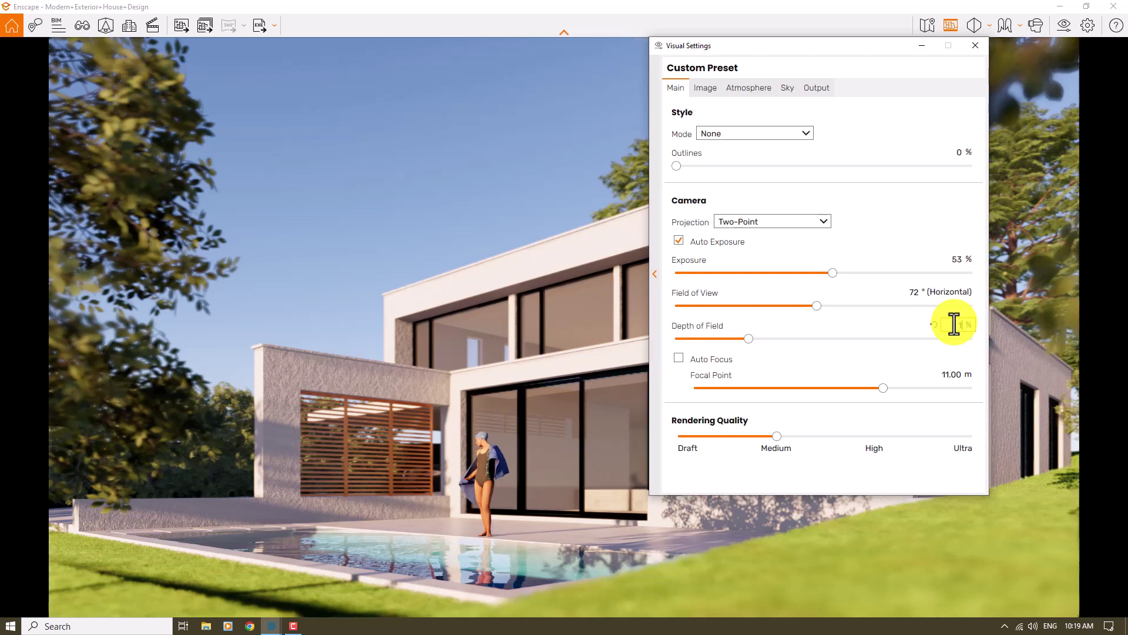
{"action": "key", "text": "Return"}
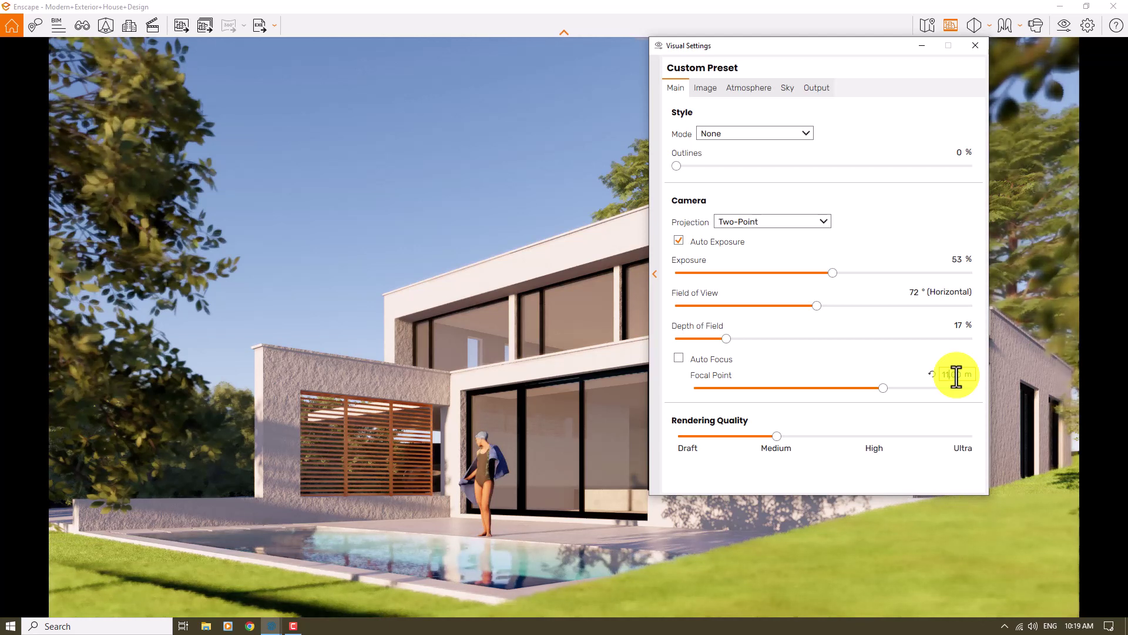
{"action": "left_click", "coordinate": [951, 374]}
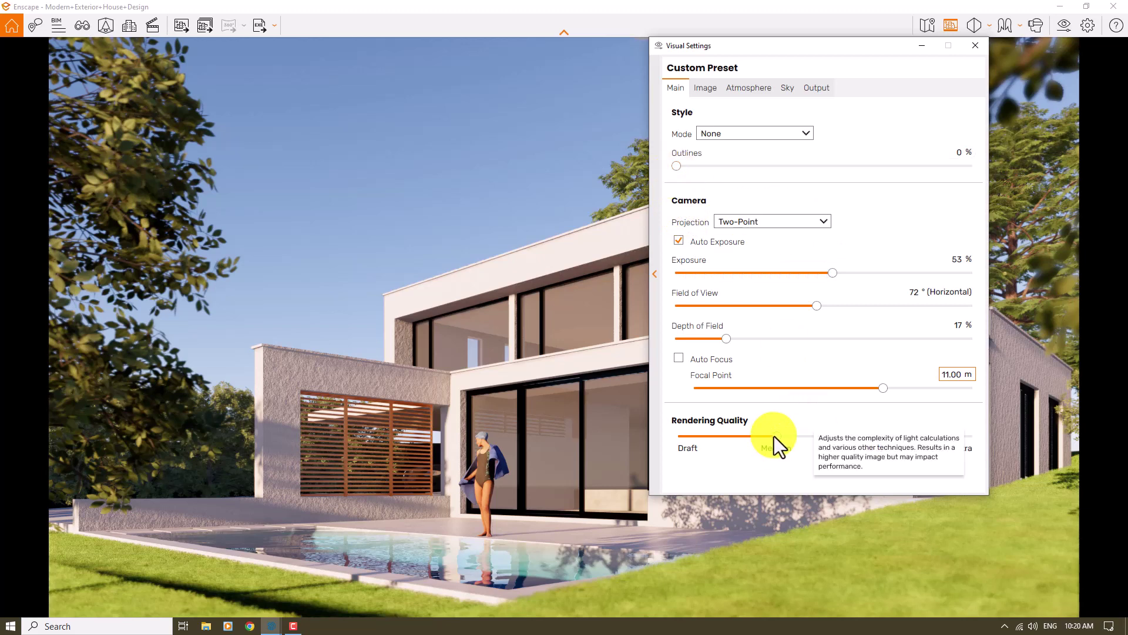
{"action": "left_click_drag", "start_coordinate": [774, 436], "coordinate": [971, 436]}
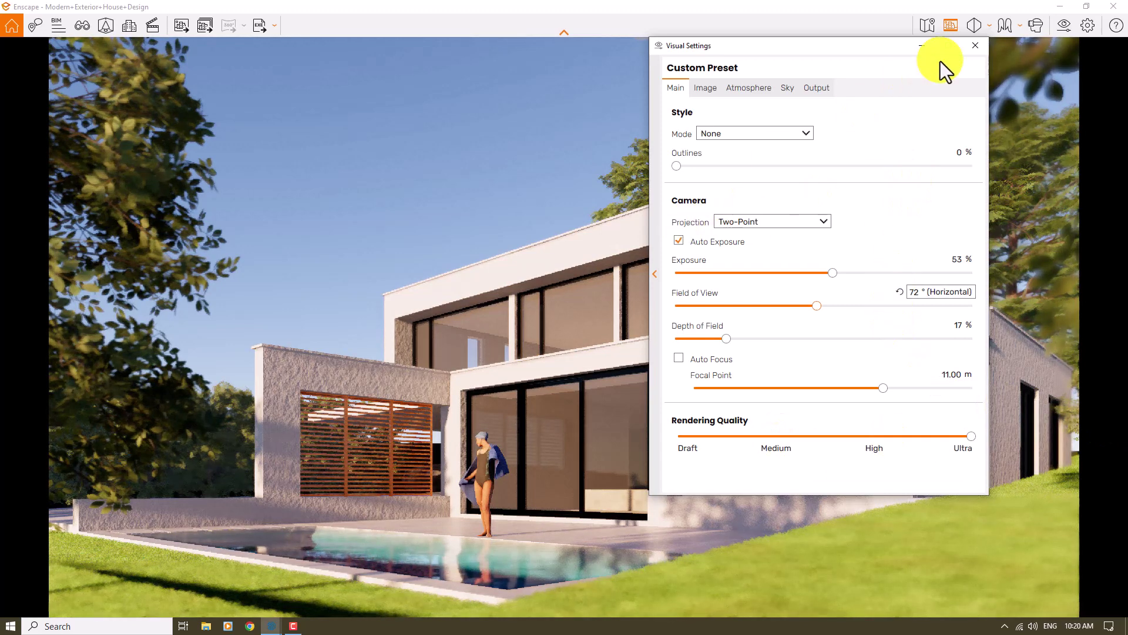
{"action": "left_click", "coordinate": [973, 46]}
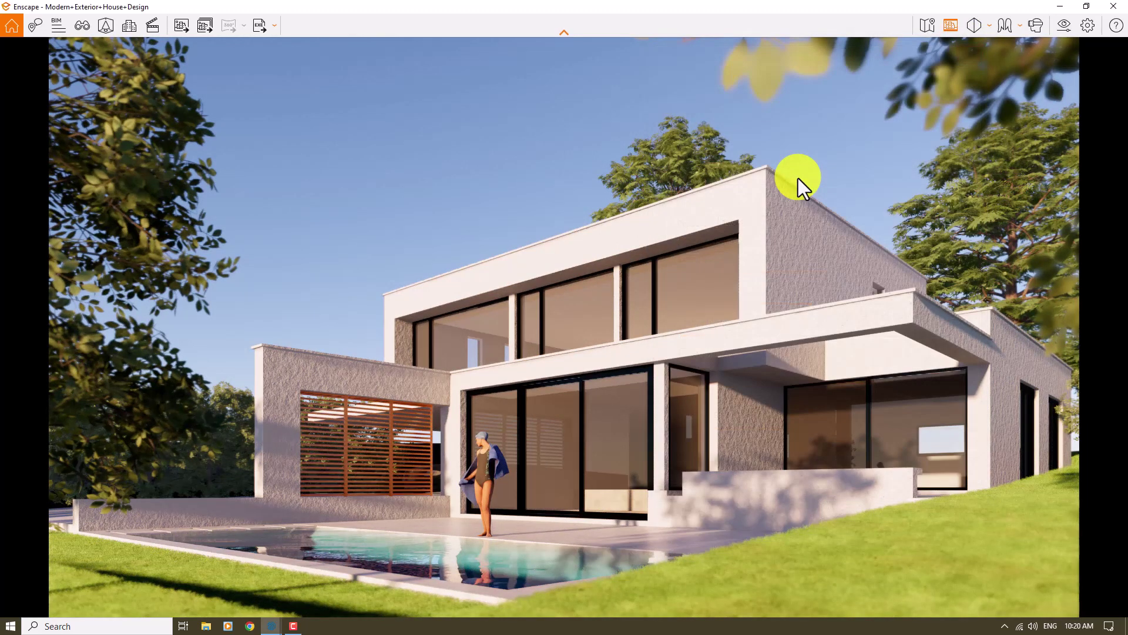
Orbit the camera slightly to shift the house right in the frame, then take a screenshot
{"action": "right_click_drag", "start_coordinate": [617, 300], "coordinate": [605, 295]}
{"action": "left_click_drag", "start_coordinate": [605, 295], "coordinate": [604, 295]}
{"action": "right_click_drag", "start_coordinate": [605, 295], "coordinate": [602, 300]}
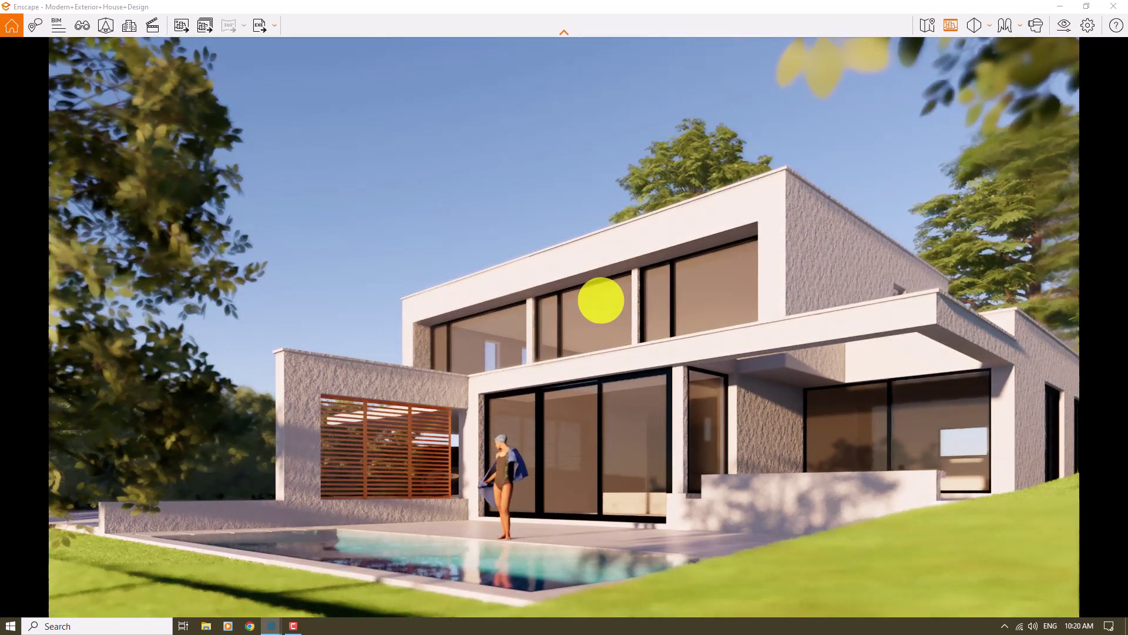
{"action": "left_click_drag", "start_coordinate": [601, 301], "coordinate": [602, 299]}
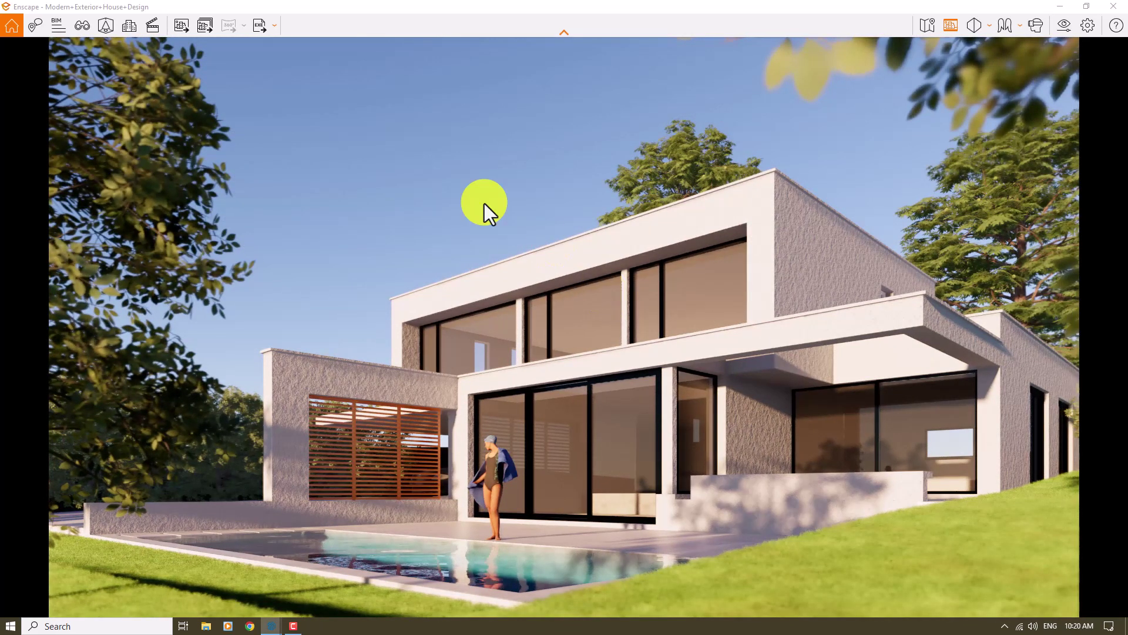
{"action": "left_click", "coordinate": [175, 27]}
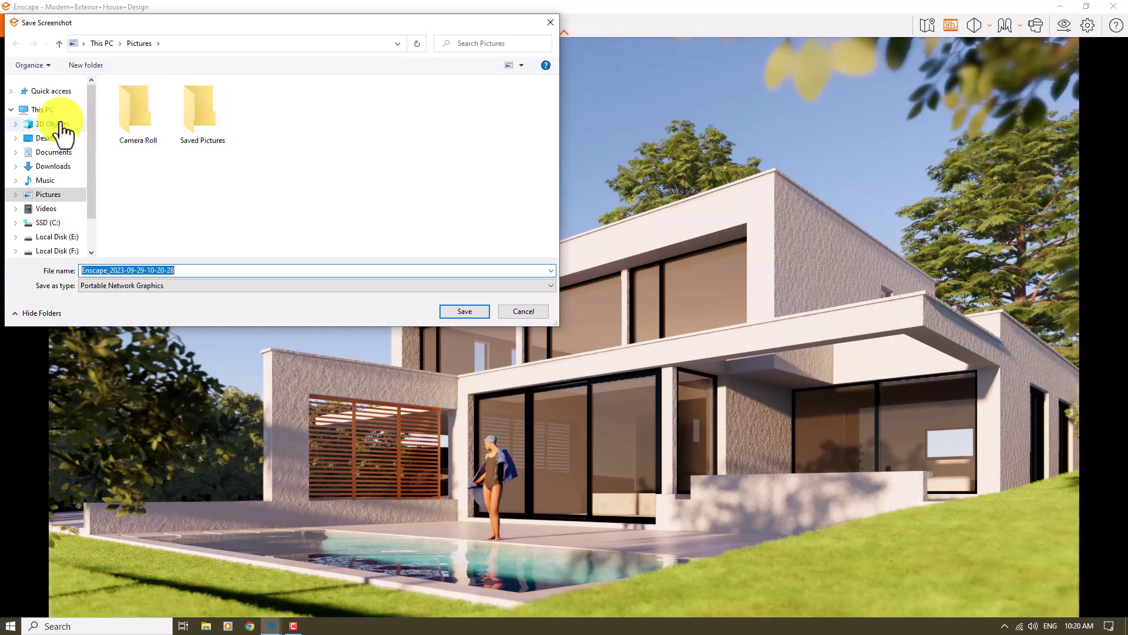
Save the render screenshot to the Desktop as a JPEG Image instead of PNG
{"action": "left_click", "coordinate": [60, 139]}
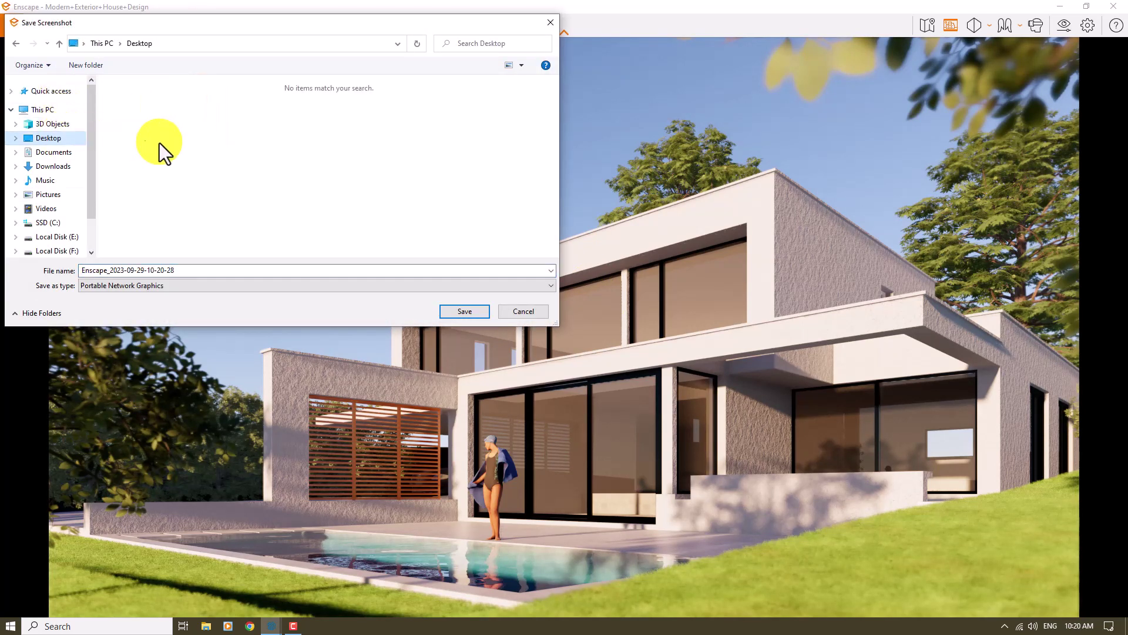
{"action": "left_click", "coordinate": [159, 284]}
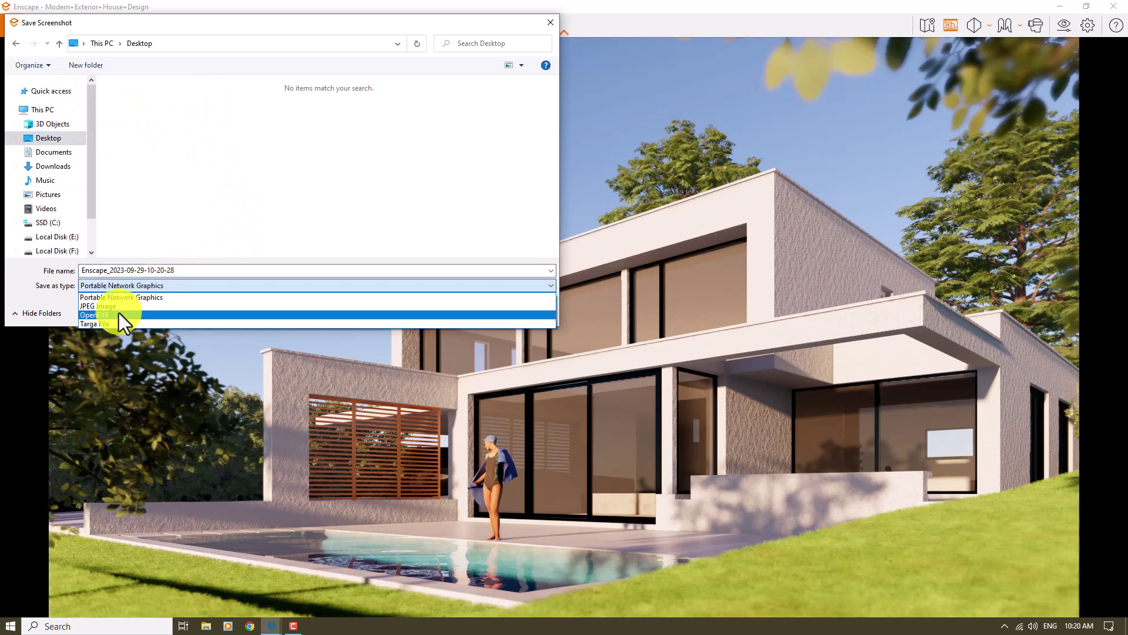
{"action": "left_click", "coordinate": [115, 312]}
{"action": "left_click", "coordinate": [91, 270]}
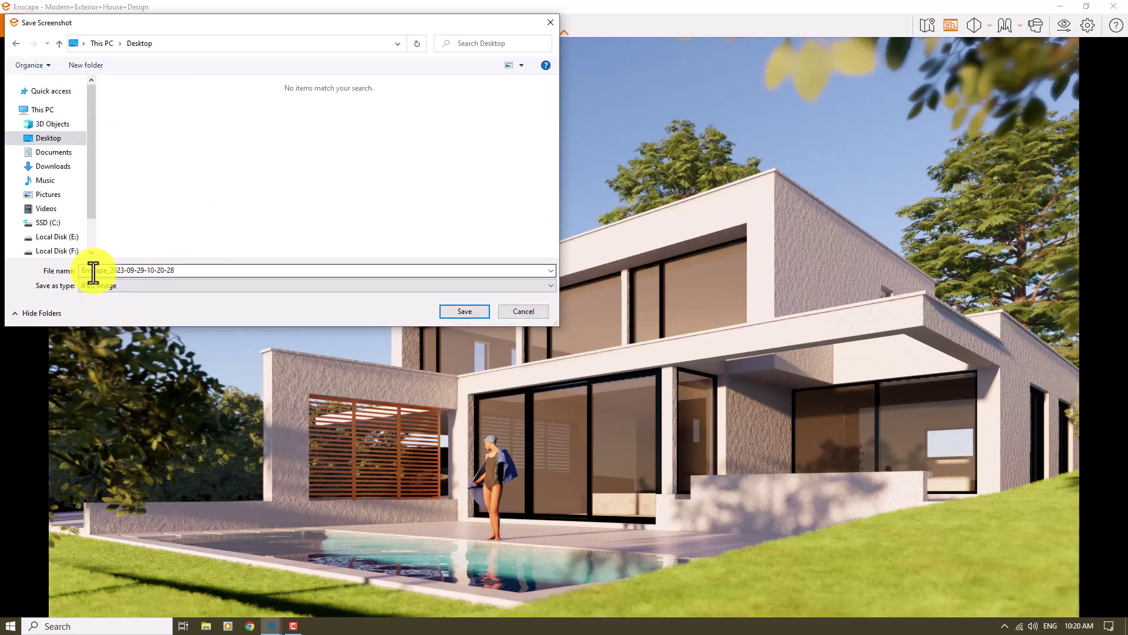
{"action": "left_click", "coordinate": [462, 311]}
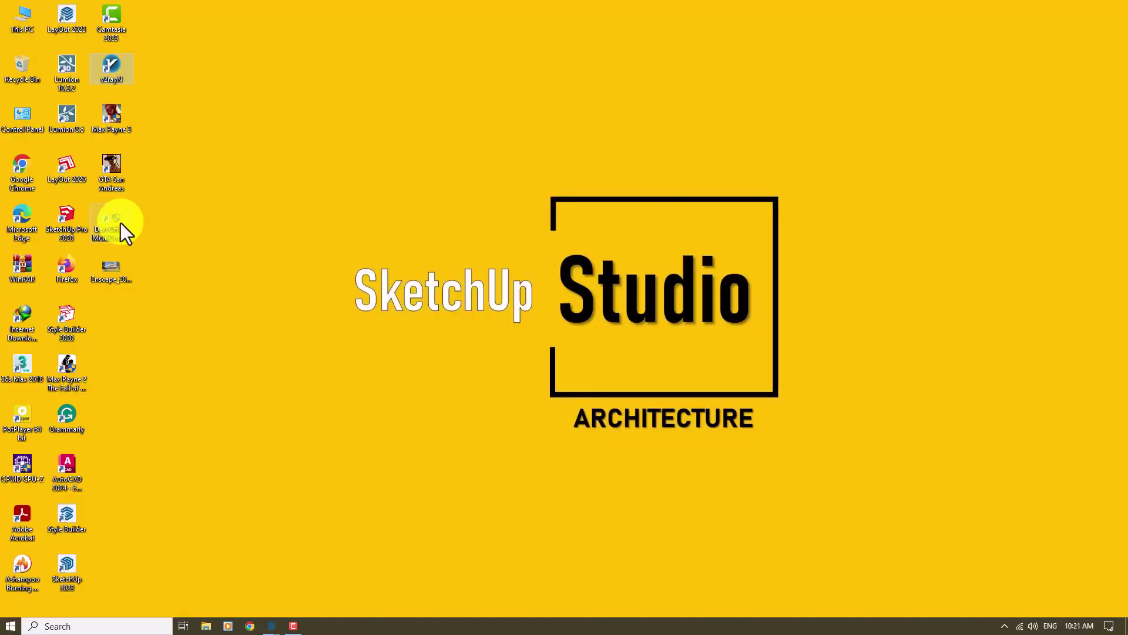
{"action": "double_click", "coordinate": [125, 270]}
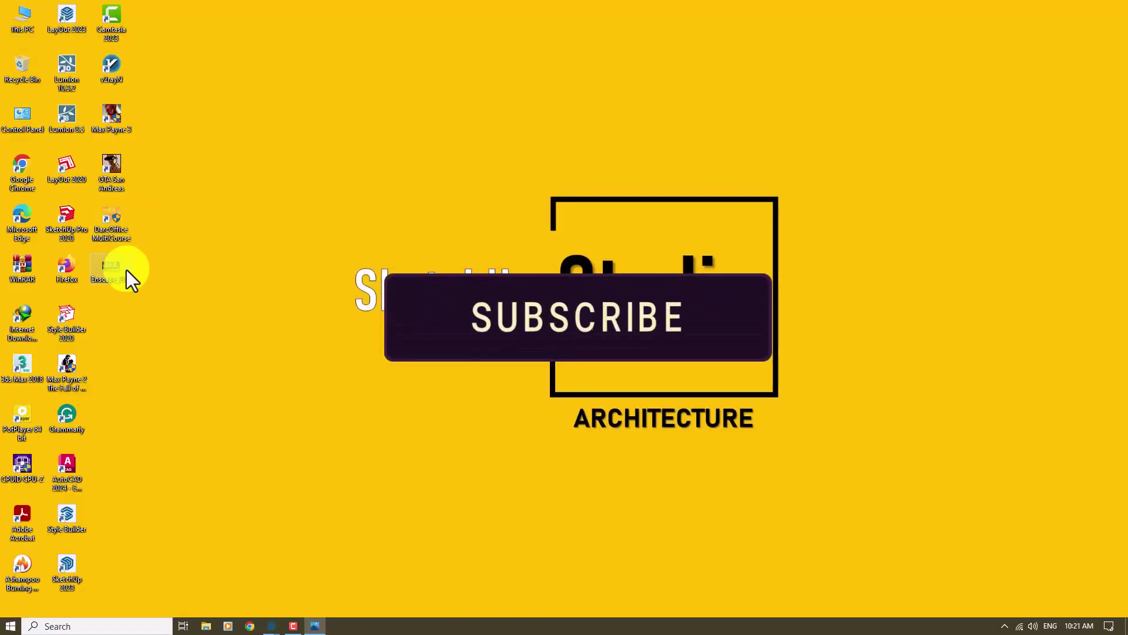